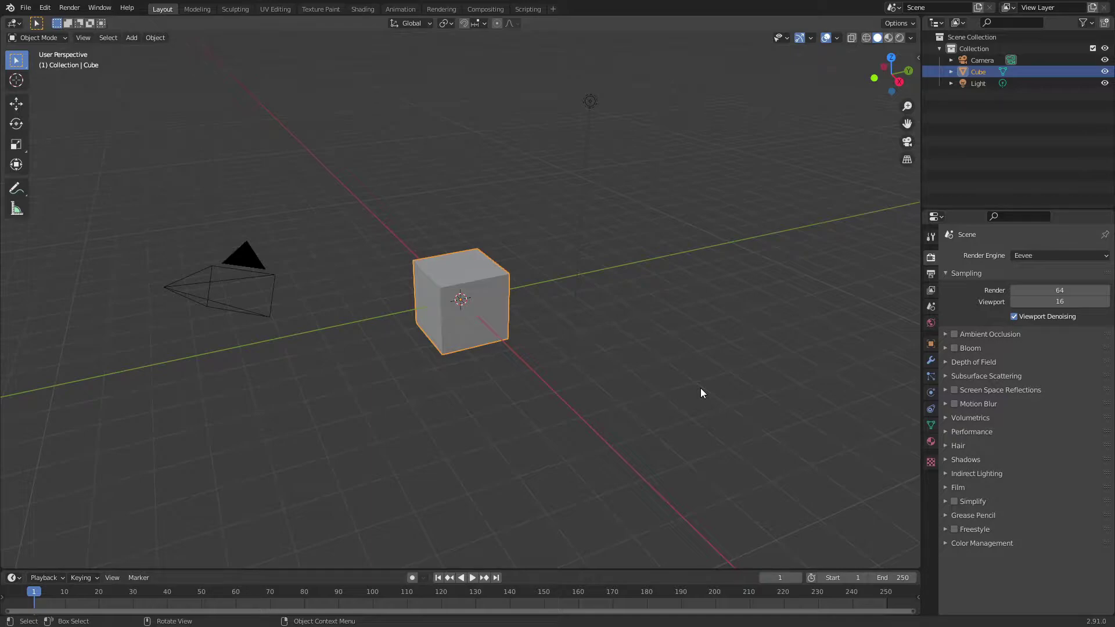
Replace the default cube with a UV sphere and give it a new material in the Shading workspace
key(Delete)
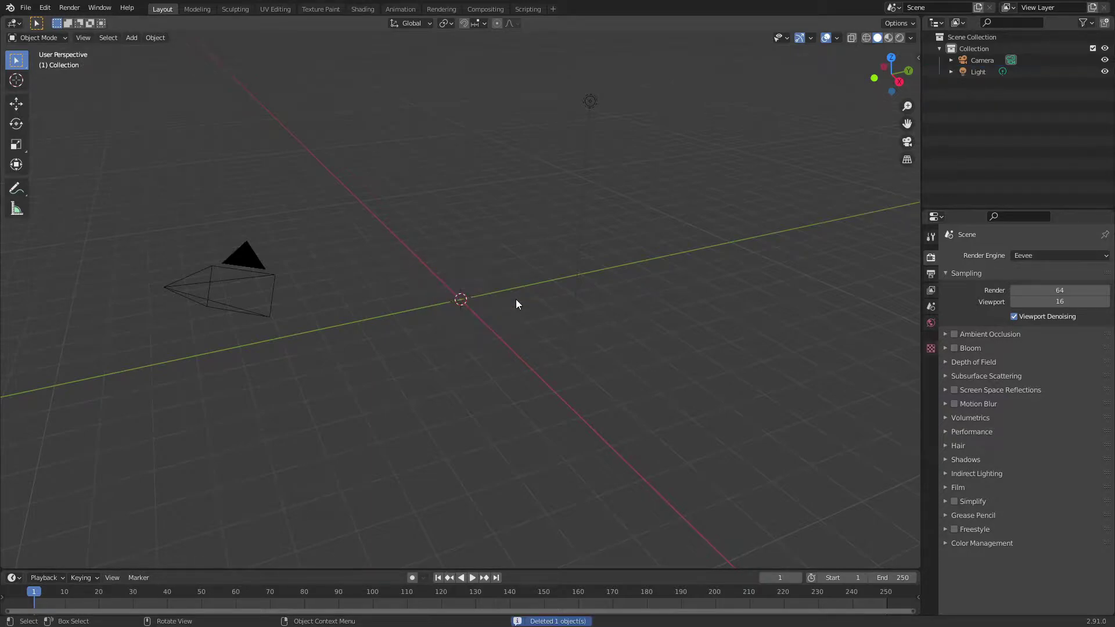
key(shift+a)
click(584, 336)
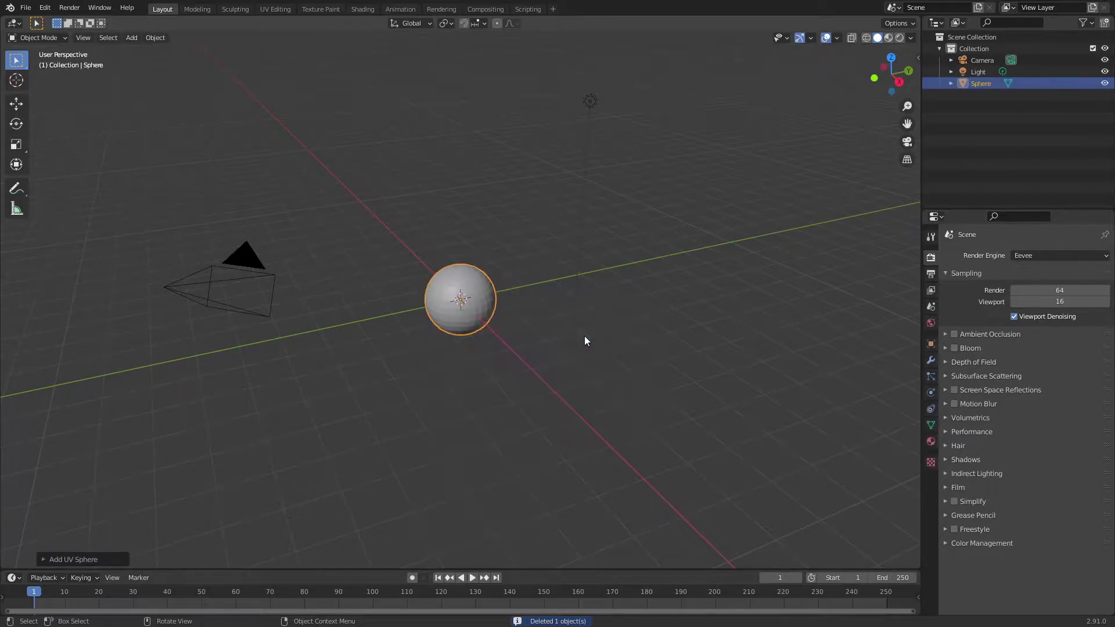
click(364, 11)
click(567, 367)
Add a Bump node and connect its Normal output to the Principled BSDF's Normal input
middle_drag(367, 501, 503, 478)
key(shift+a)
click(447, 454)
text(bum)
key(Return)
click(548, 498)
drag(551, 497, 658, 538)
Add a Musgrave Texture node, connect its Height output to the Bump node's Height input, and check the sphere's surface
middle_drag(538, 455, 677, 453)
middle_drag(452, 472, 539, 447)
key(shift+a)
click(539, 448)
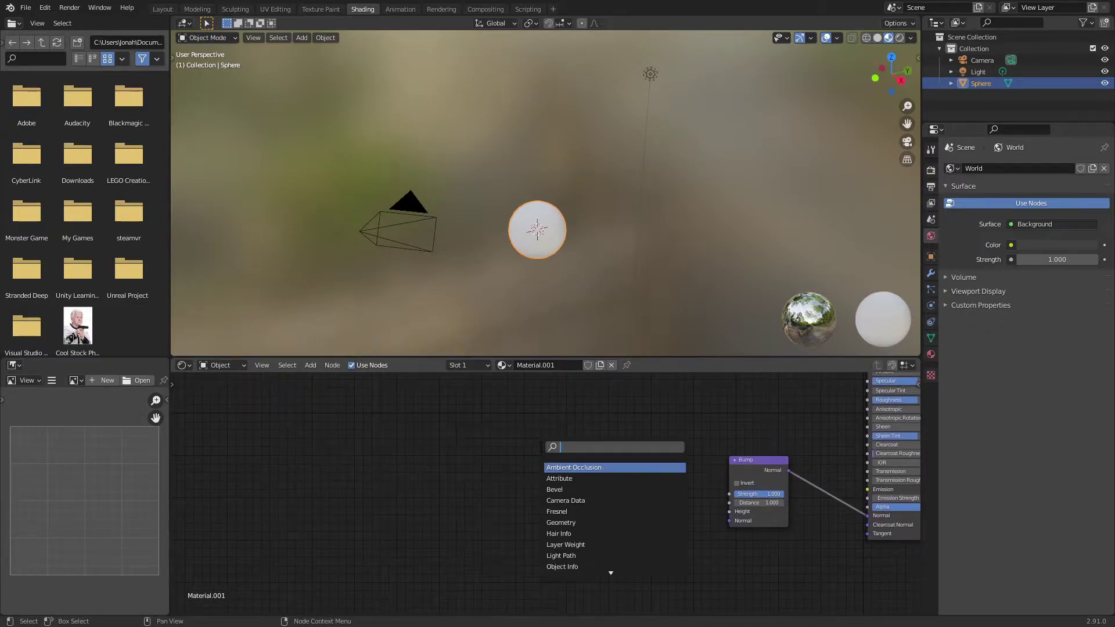
text(mus)
click(565, 467)
click(546, 459)
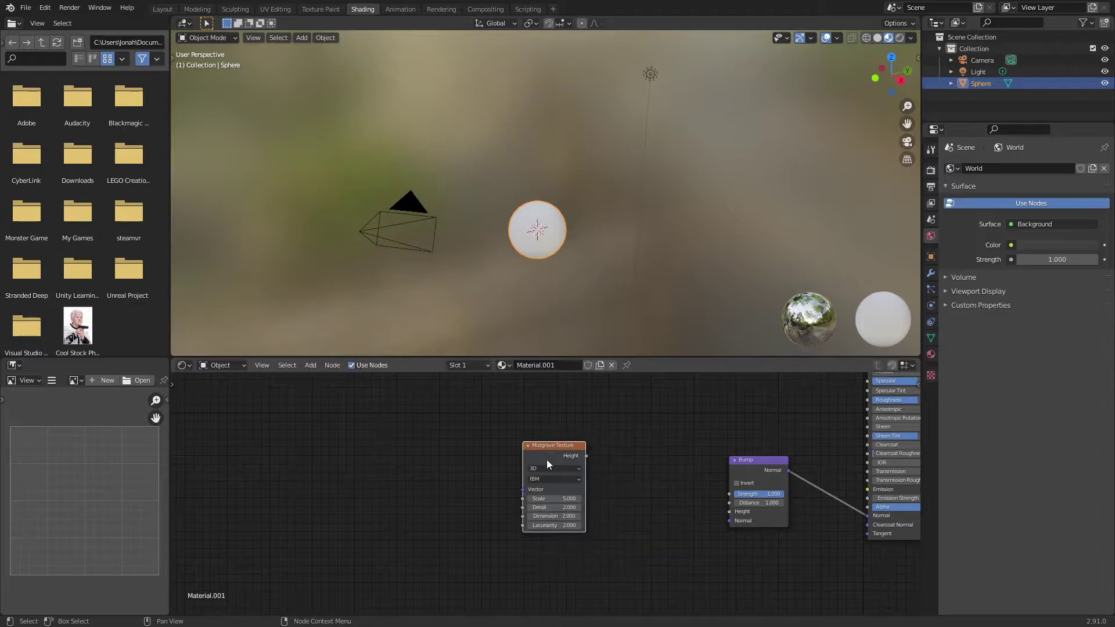
drag(585, 457, 734, 514)
middle_drag(658, 304, 563, 268)
scroll(567, 273, up, 4)
scroll(576, 289, up, 3)
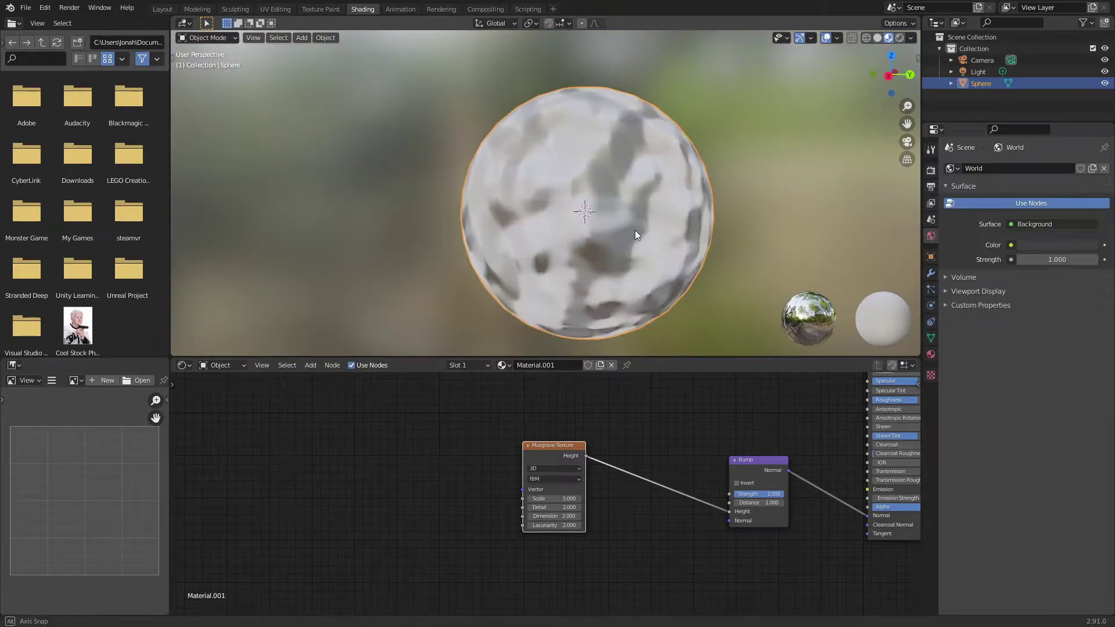
middle_drag(636, 231, 347, 246)
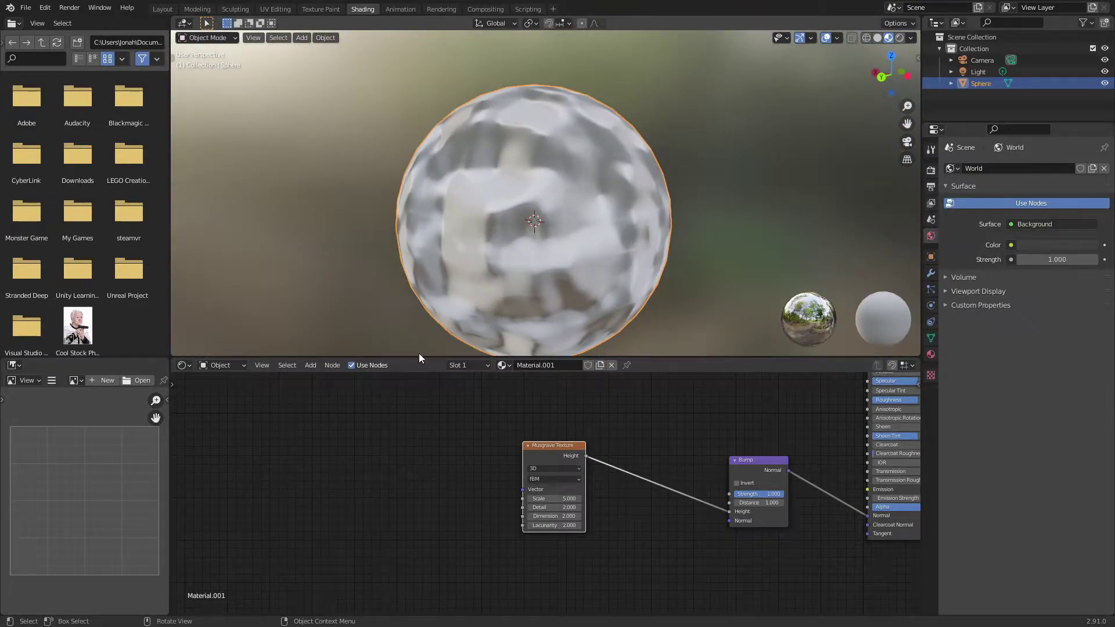
Insert a MixRGB node on the link between the Musgrave Texture and the Bump node
drag(578, 446, 402, 443)
key(shift+a)
click(525, 432)
text(mix)
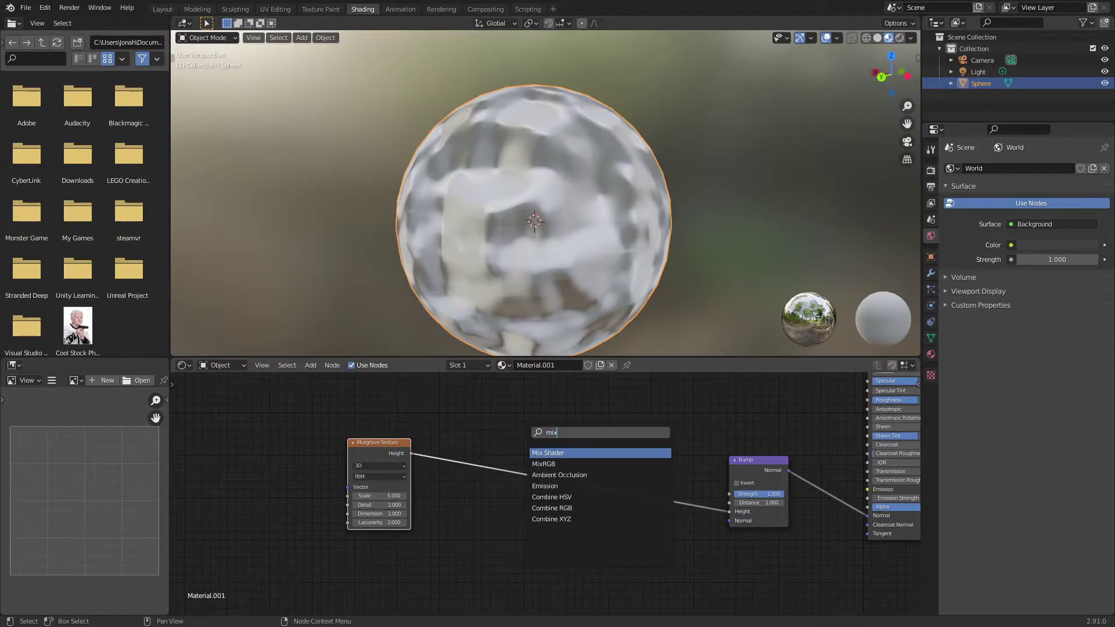
click(556, 464)
click(659, 477)
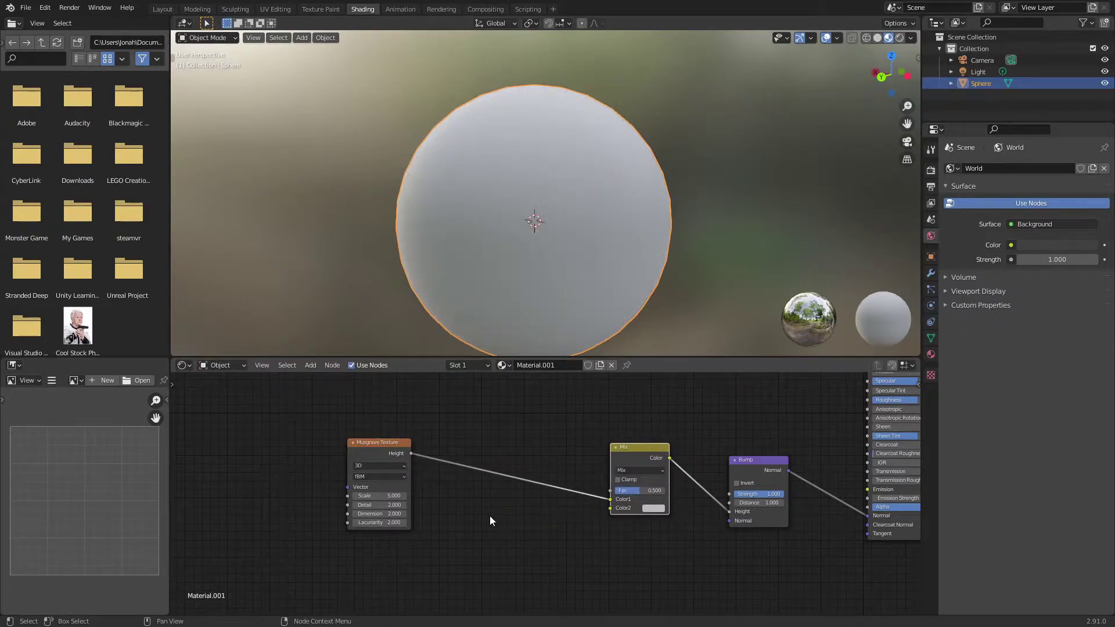
Add a Noise Texture node and connect its Fac output to the Mix node's Color2 input
key(shift+a)
click(518, 413)
text(noi)
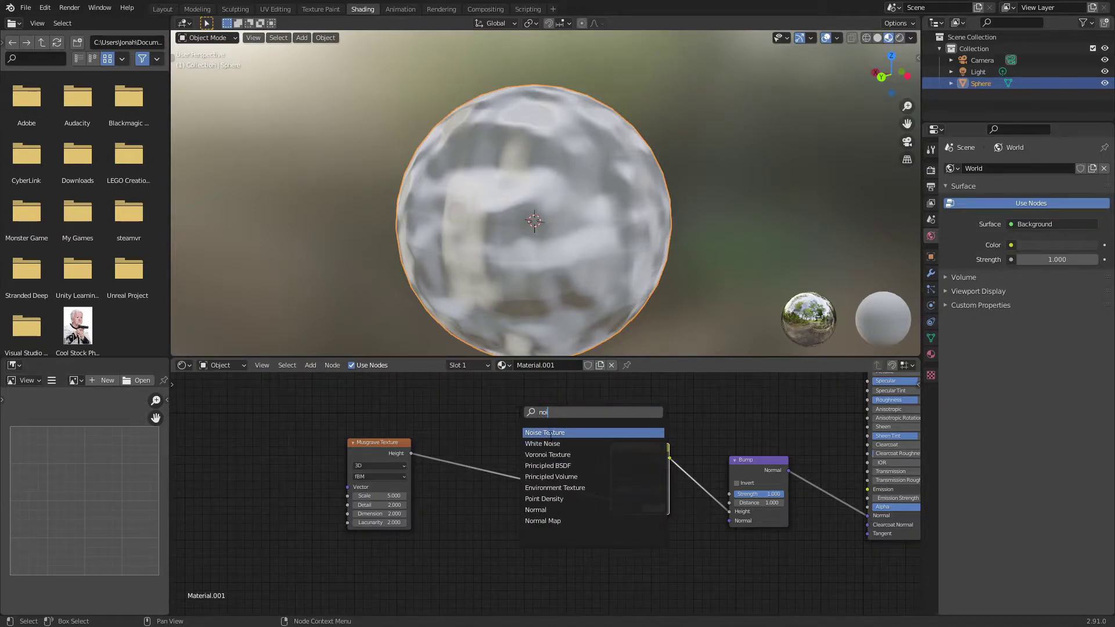
click(572, 433)
click(538, 545)
drag(531, 546, 614, 510)
Set the Noise Texture's detail to about 15.8 and its distortion to 0.2
middle_drag(632, 261, 580, 257)
middle_drag(622, 520, 678, 334)
middle_drag(638, 455, 623, 514)
scroll(622, 514, up, 5)
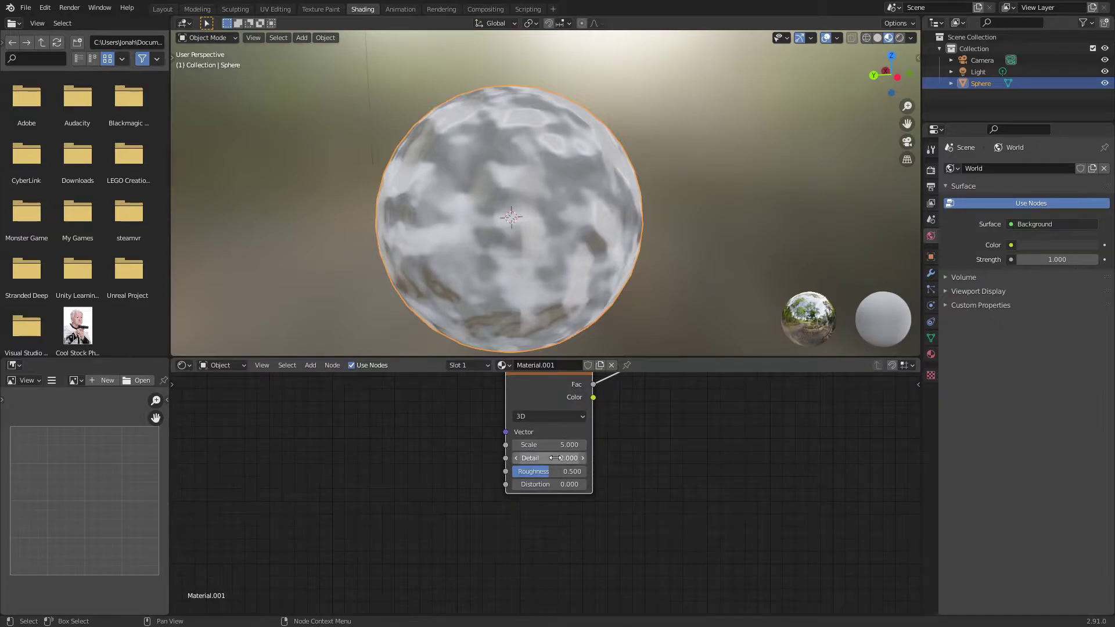
drag(552, 459, 726, 458)
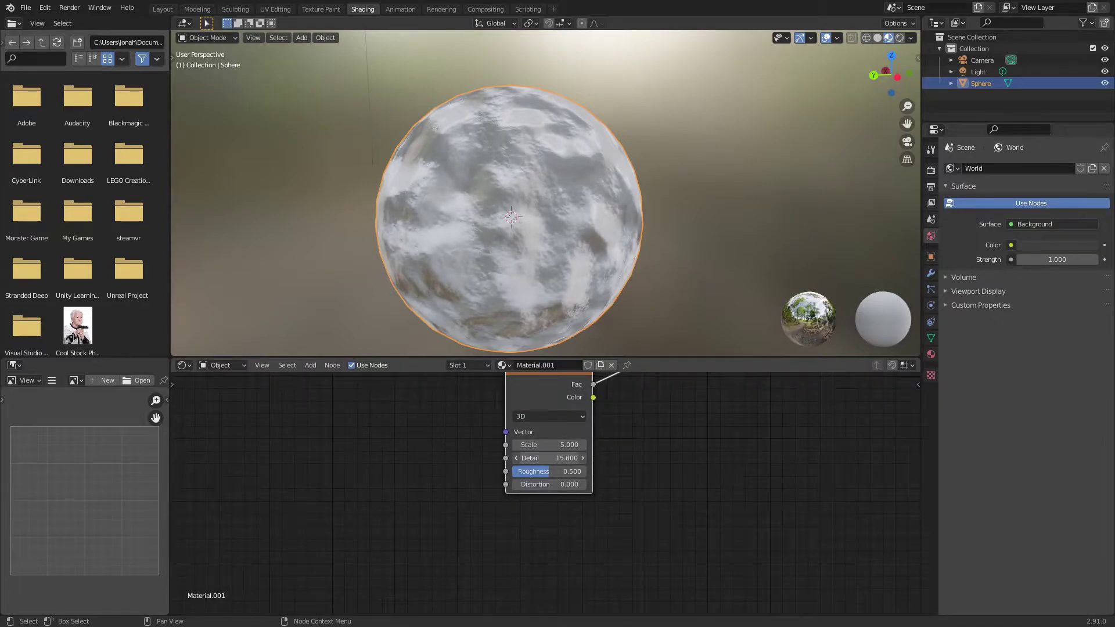
click(561, 484)
text(.2)
key(Return)
Try the Mix node's factor at 0.3 and 0, and settle on 0.4
middle_drag(688, 486, 506, 613)
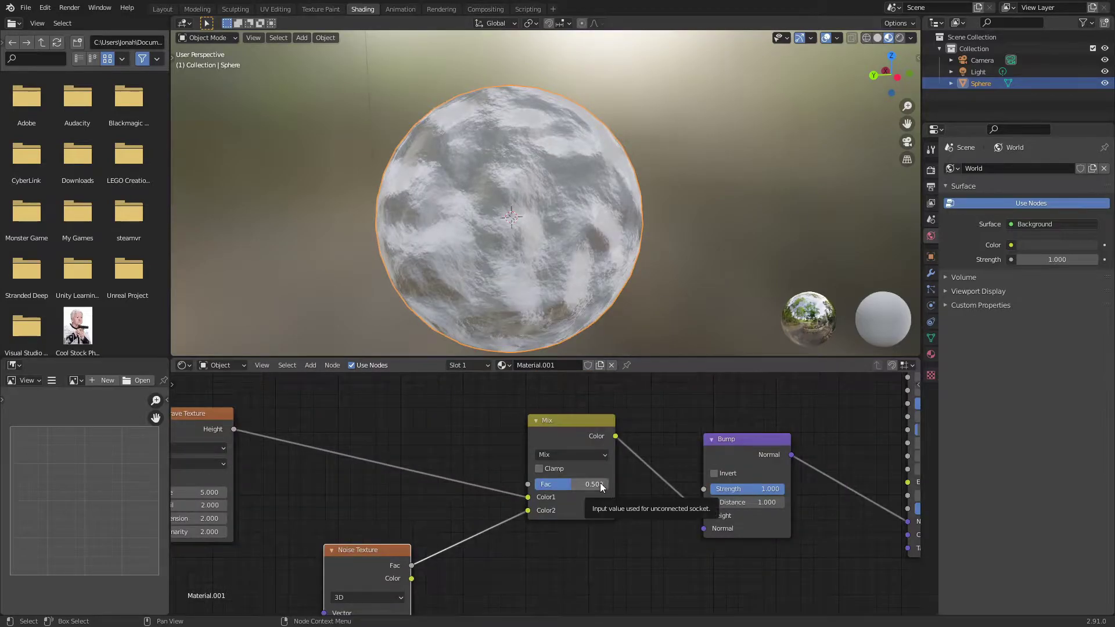
click(602, 483)
text(0.3)
key(Return)
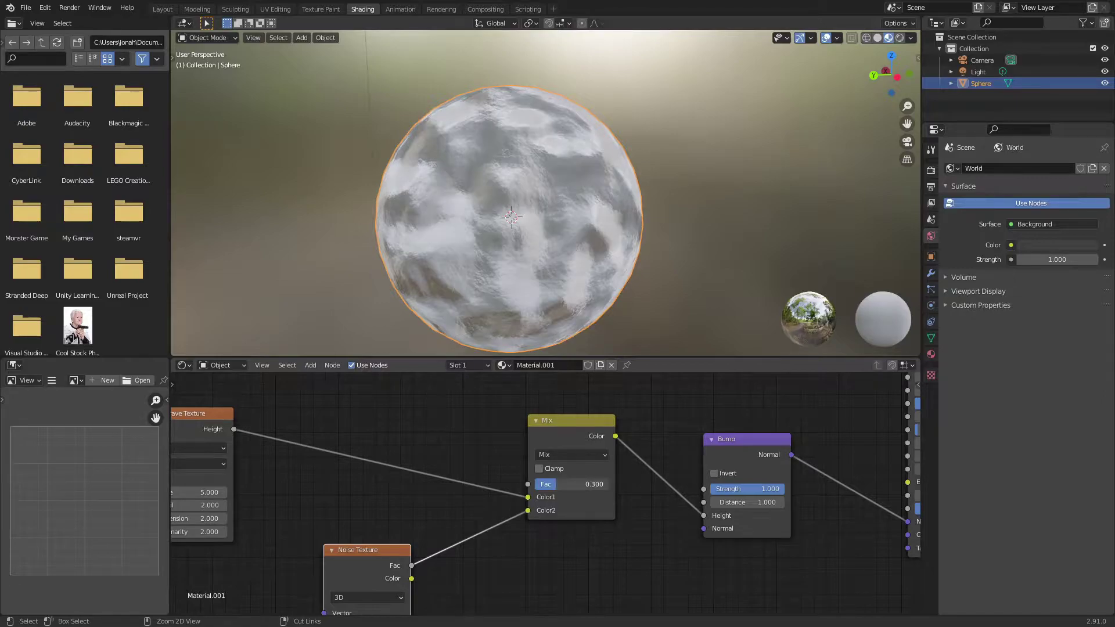
mouse_move(556, 485)
mouse_down()
mouse_move(609, 485)
mouse_move(535, 484)
mouse_up()
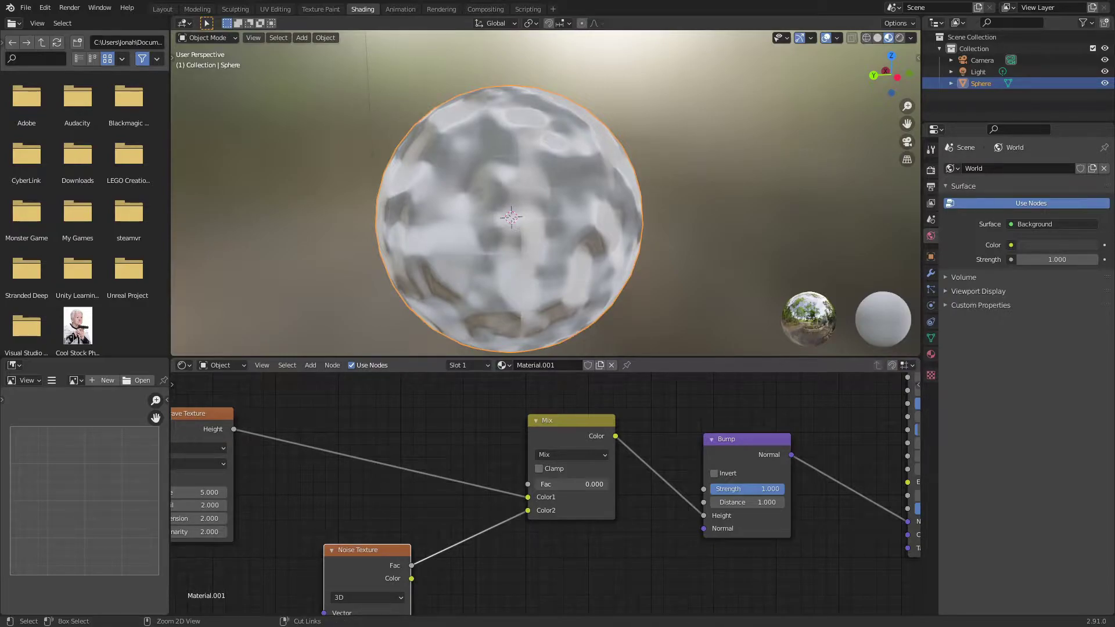
drag(537, 484, 562, 483)
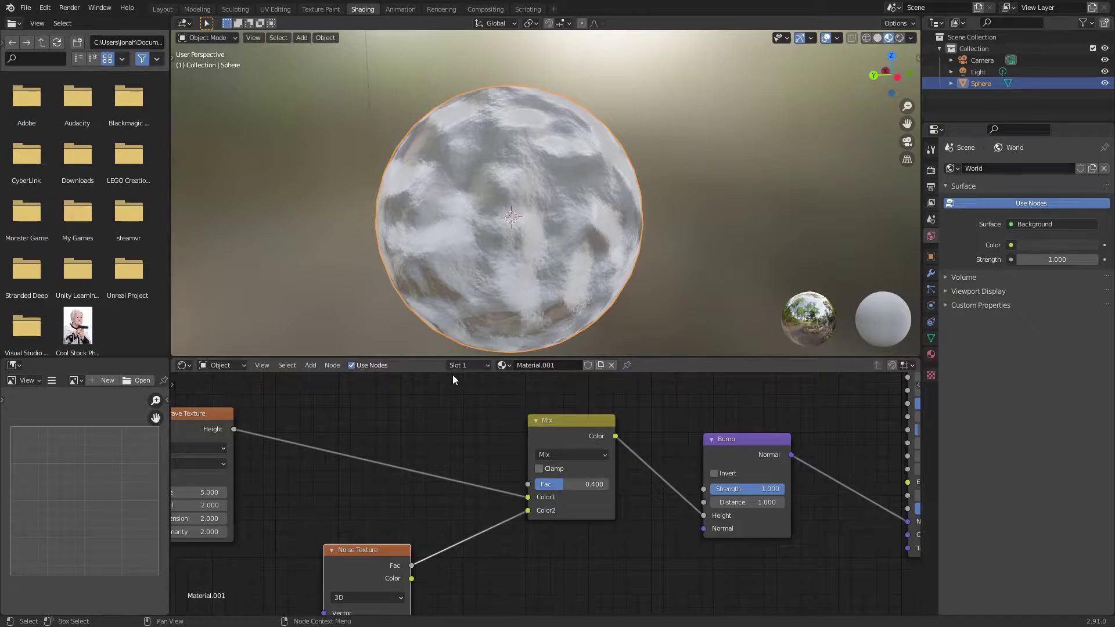
Set the Principled BSDF's base color to a pale yellow
middle_drag(326, 336, 437, 301)
middle_drag(816, 354, 475, 561)
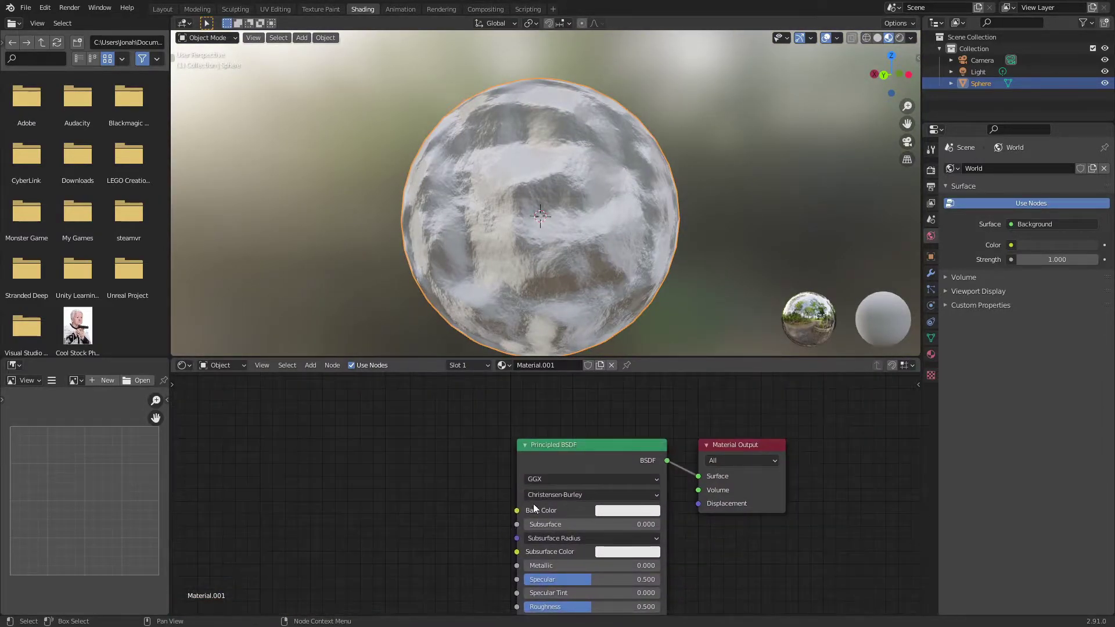
click(604, 511)
drag(652, 375, 636, 386)
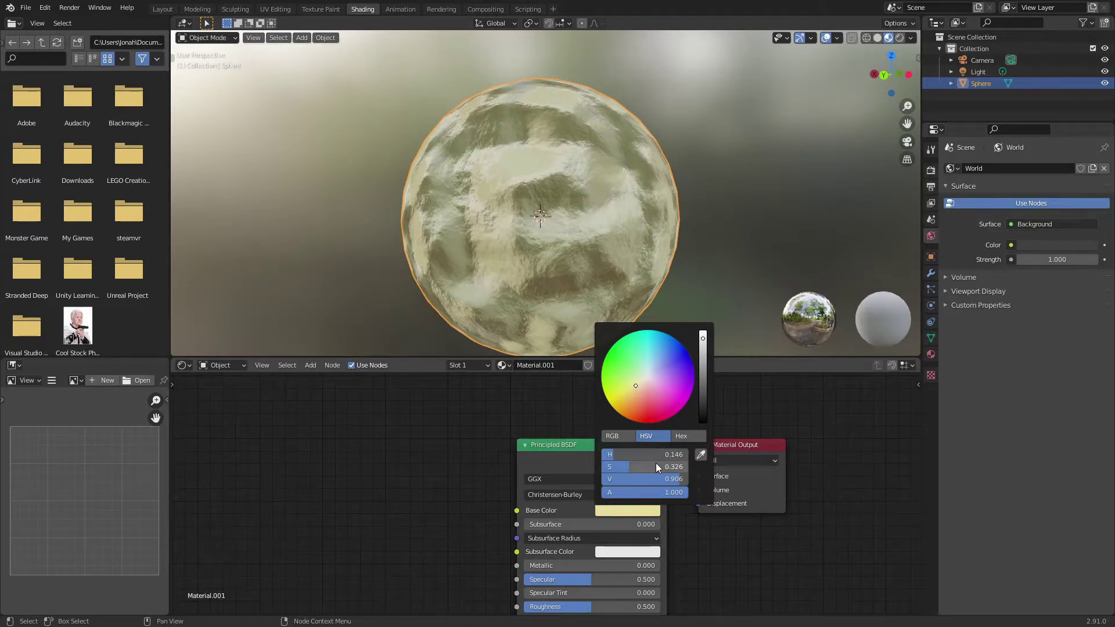
ctrl+drag(657, 463, 654, 463)
Sample the base color into the Principled BSDF's subsurface color and set the subsurface amount to 0.5
middle_drag(394, 502, 367, 435)
click(594, 484)
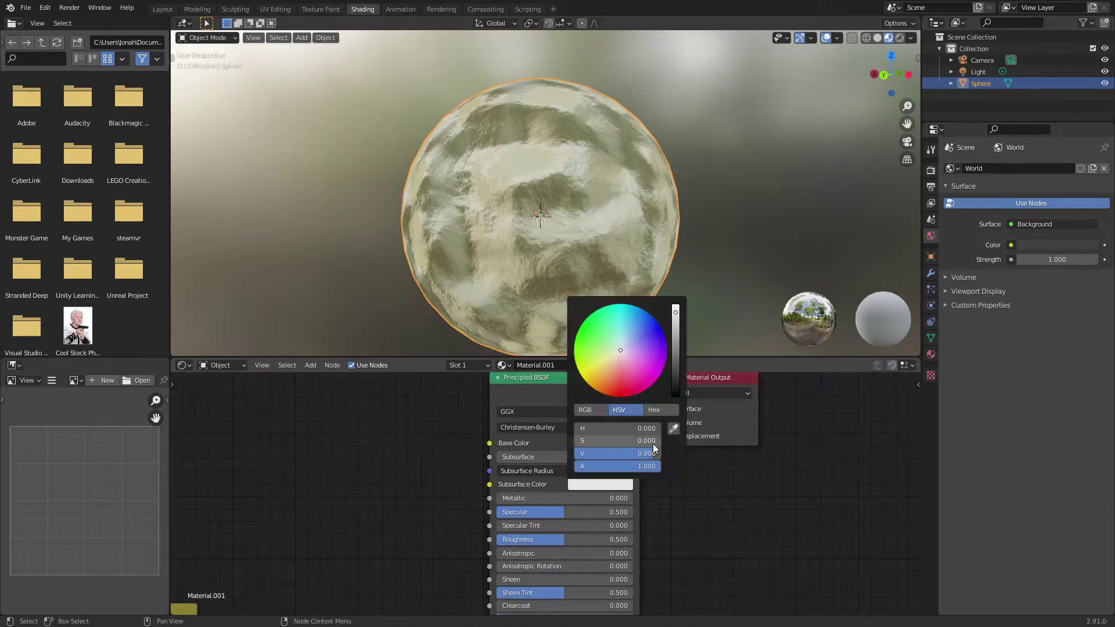
click(674, 429)
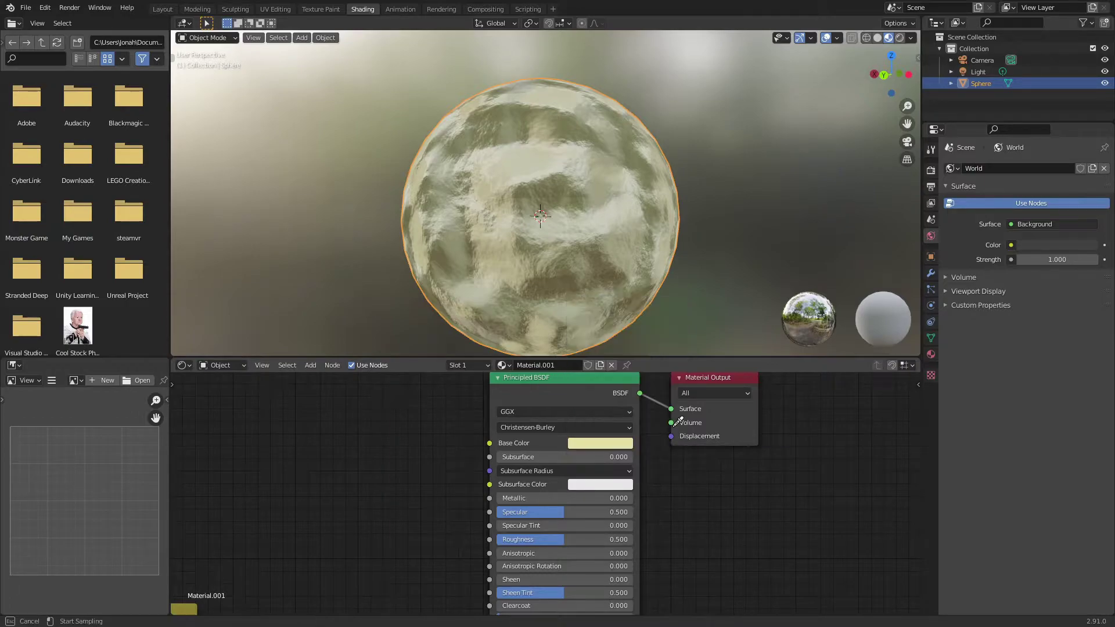
click(593, 443)
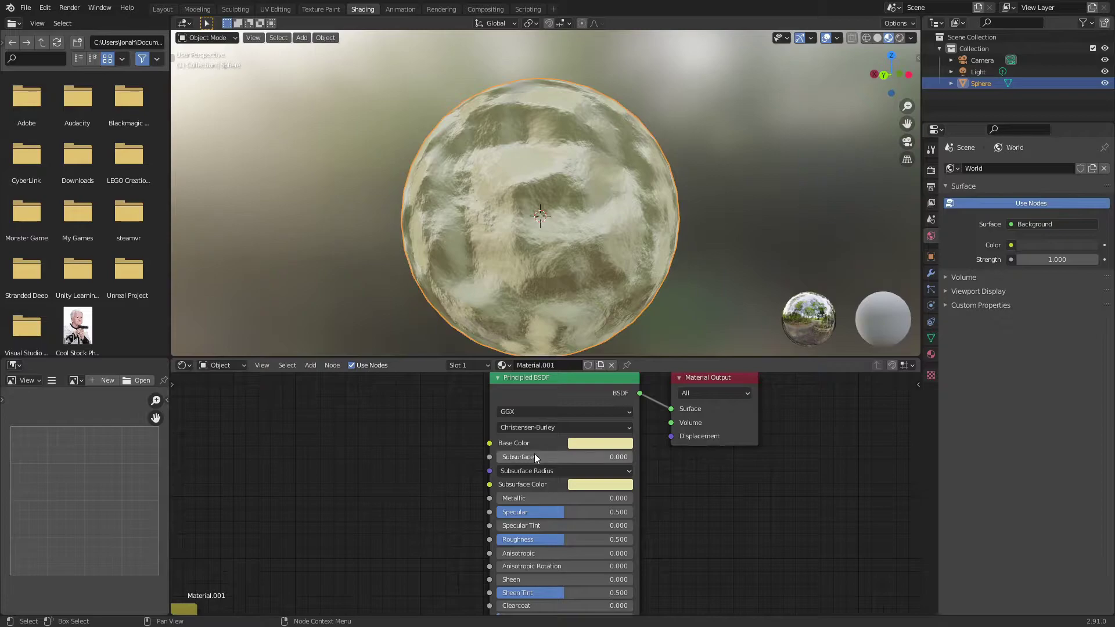
drag(536, 458, 563, 457)
middle_drag(429, 289, 454, 293)
Set the Principled BSDF's three subsurface radius values to 2, 1.5 and 1
click(550, 472)
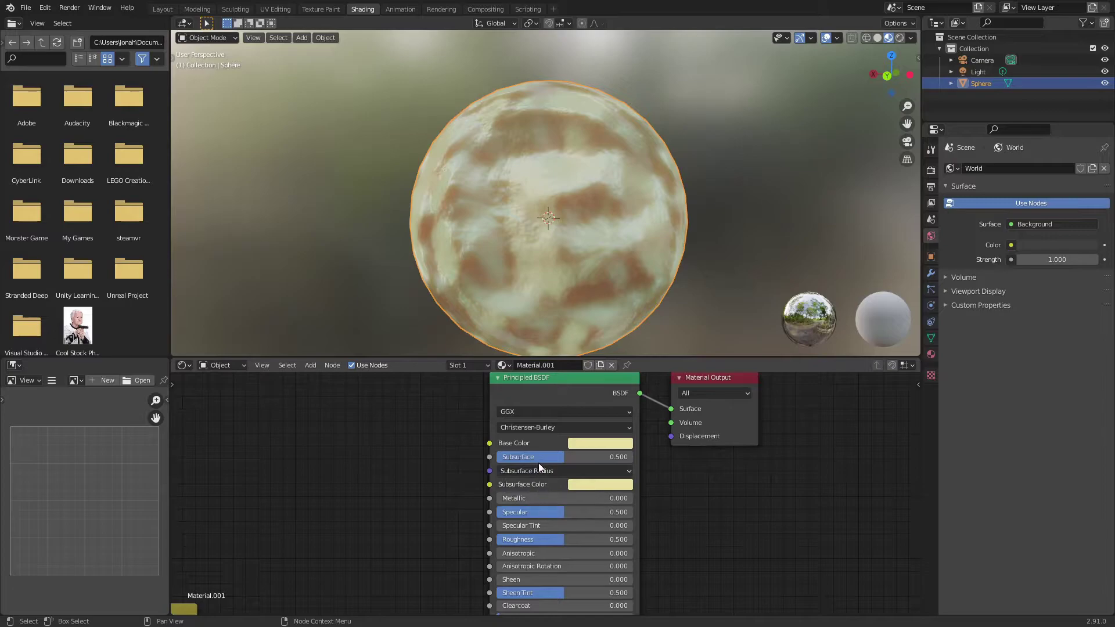
click(548, 510)
text(1)
key(Return)
click(541, 499)
text(1)
key(Return)
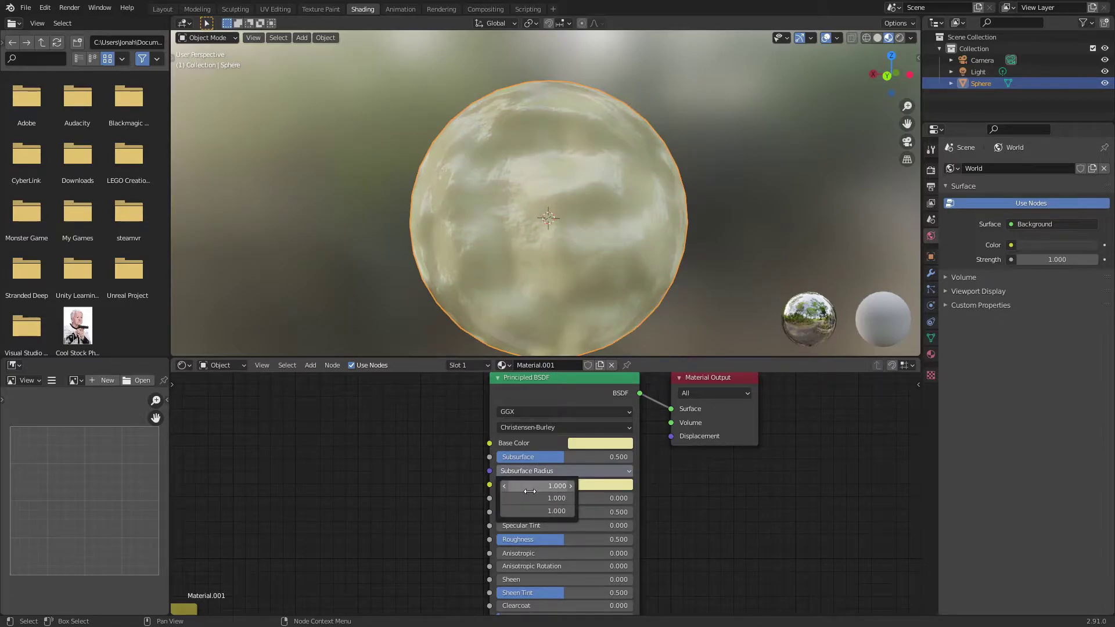
click(530, 489)
text(2)
key(Return)
click(541, 499)
text(1.5)
key(Return)
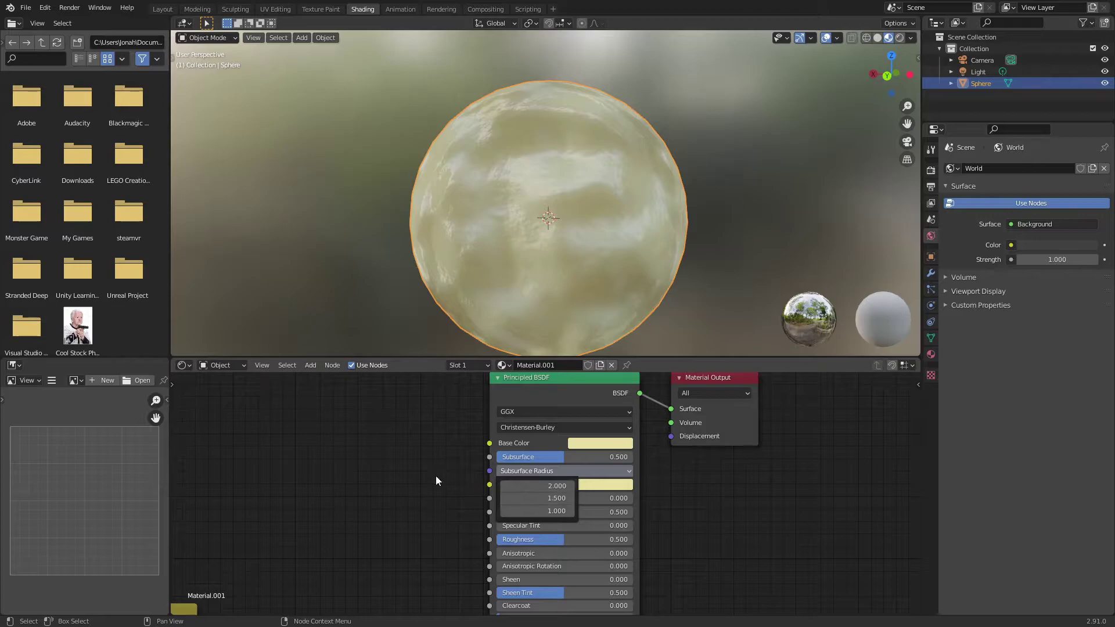
Add a Voronoi Texture node and connect its Distance output to the Principled BSDF's Base Color input
middle_drag(393, 349, 543, 288)
scroll(581, 267, up, 3)
scroll(543, 288, down, 4)
middle_drag(393, 476, 609, 478)
scroll(424, 440, down, 2)
key(shift+a)
text(vor)
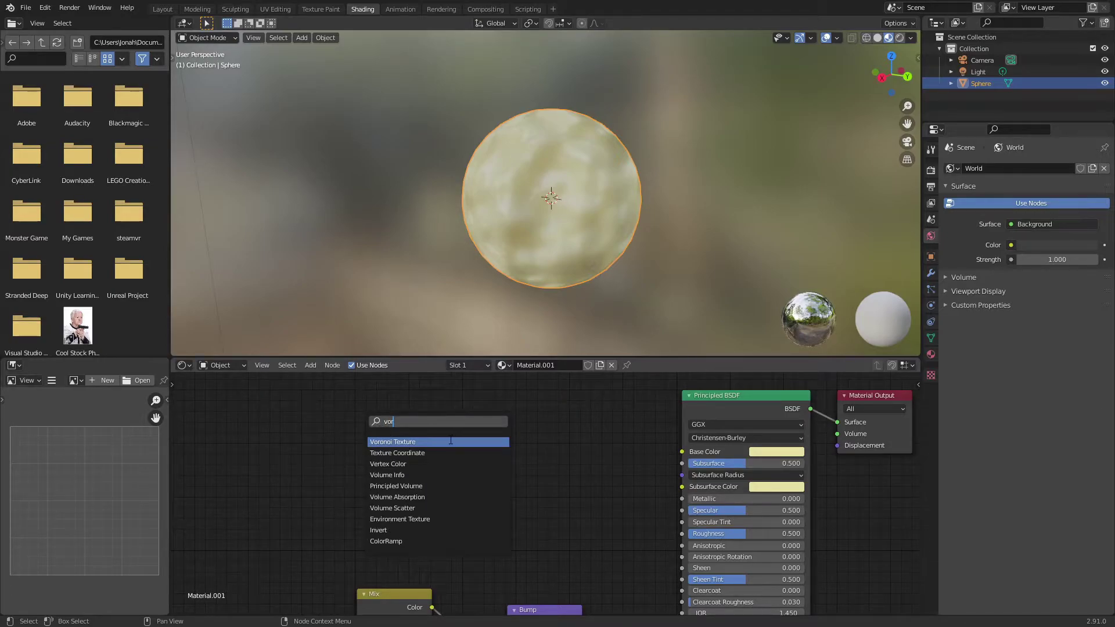
click(451, 442)
click(464, 431)
mouse_move(463, 426)
mouse_down()
mouse_move(666, 465)
mouse_move(683, 453)
mouse_up()
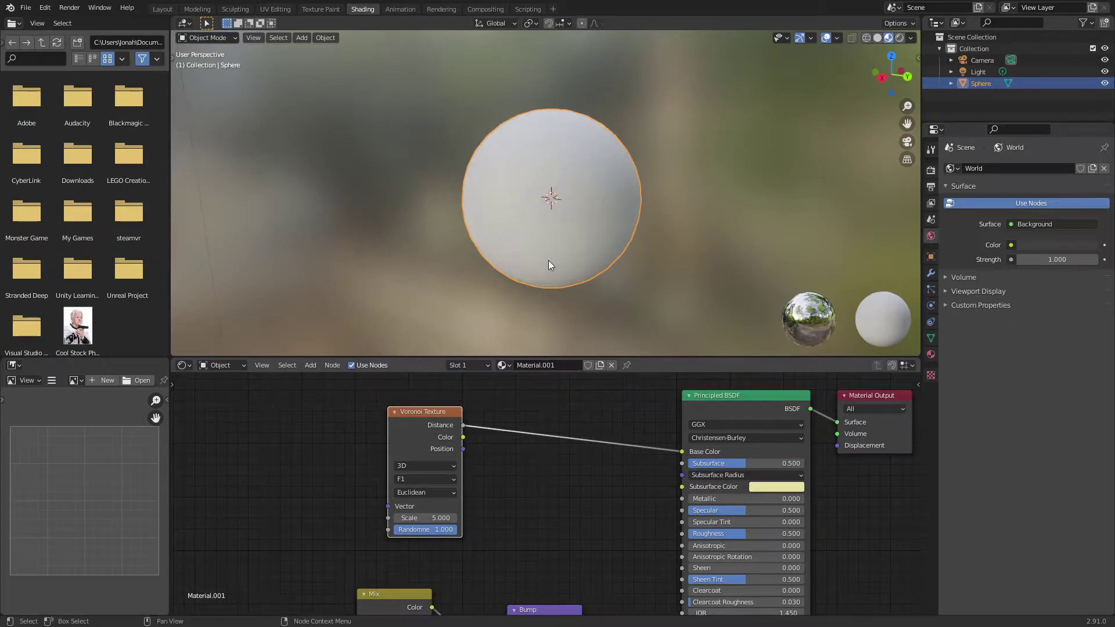
Set the Principled BSDF's subsurface amount and the Bump node's strength to 0
middle_drag(554, 269, 493, 259)
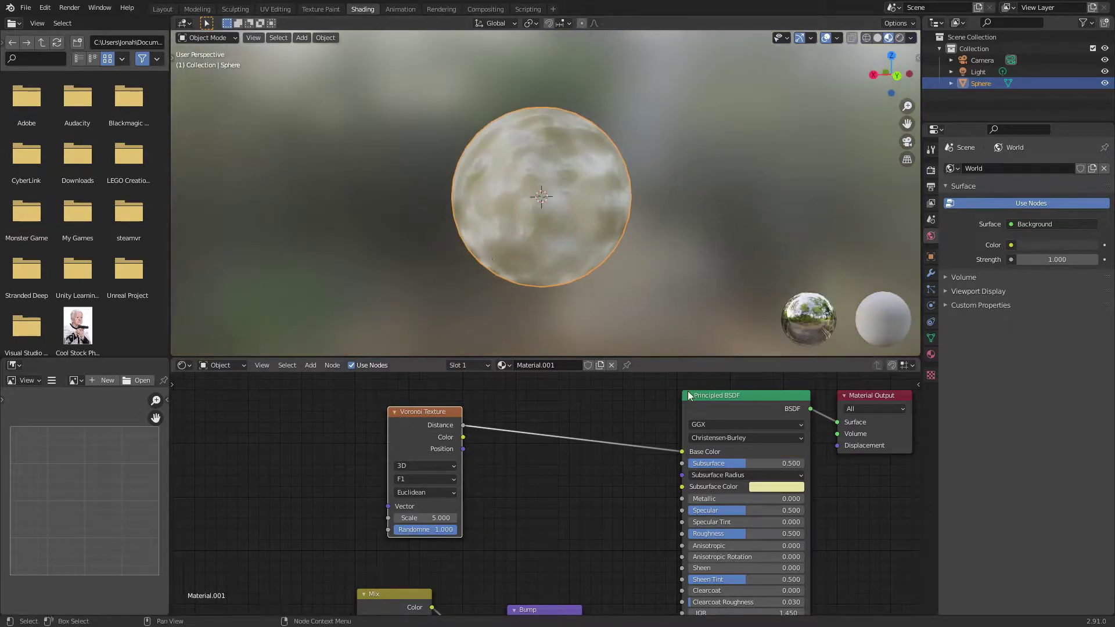
drag(781, 467, 721, 466)
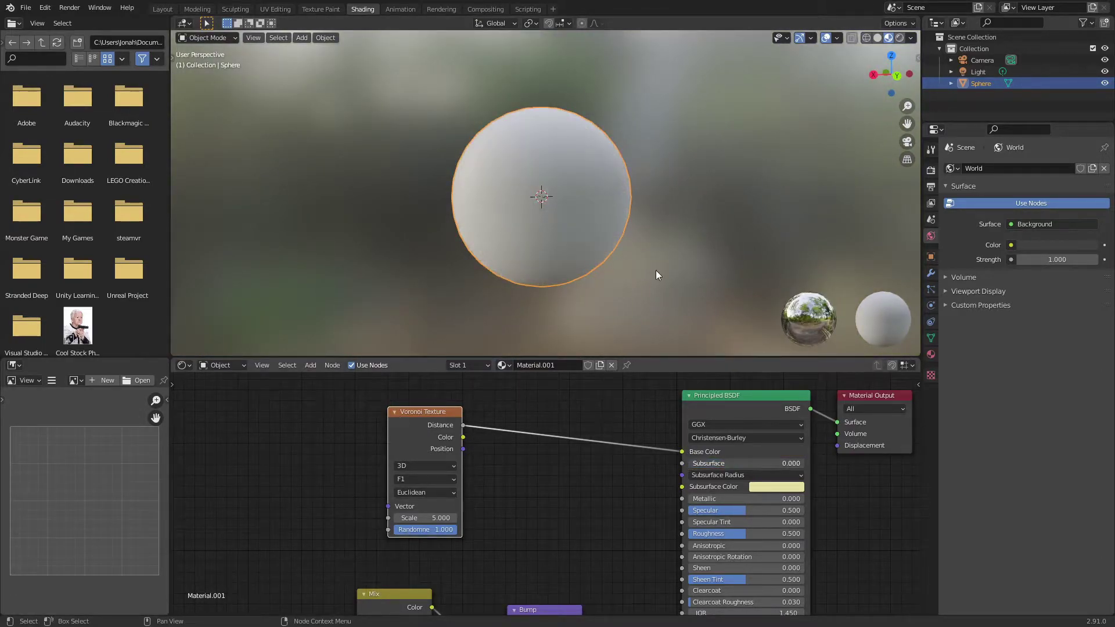
middle_drag(618, 208, 682, 266)
middle_drag(589, 508, 609, 383)
drag(574, 528, 511, 528)
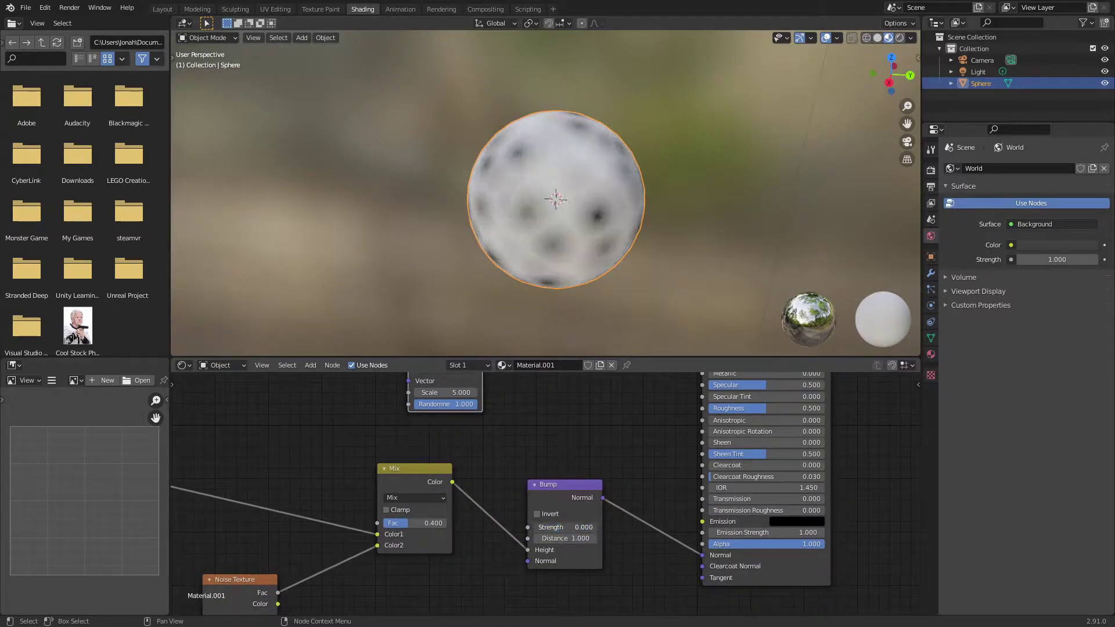
Move the Voronoi Texture node aside and insert a ColorRamp on its link to the Principled BSDF's base color
middle_drag(626, 390, 657, 532)
drag(460, 442, 245, 432)
key(shift+a)
click(433, 402)
text(colo)
click(466, 434)
click(413, 421)
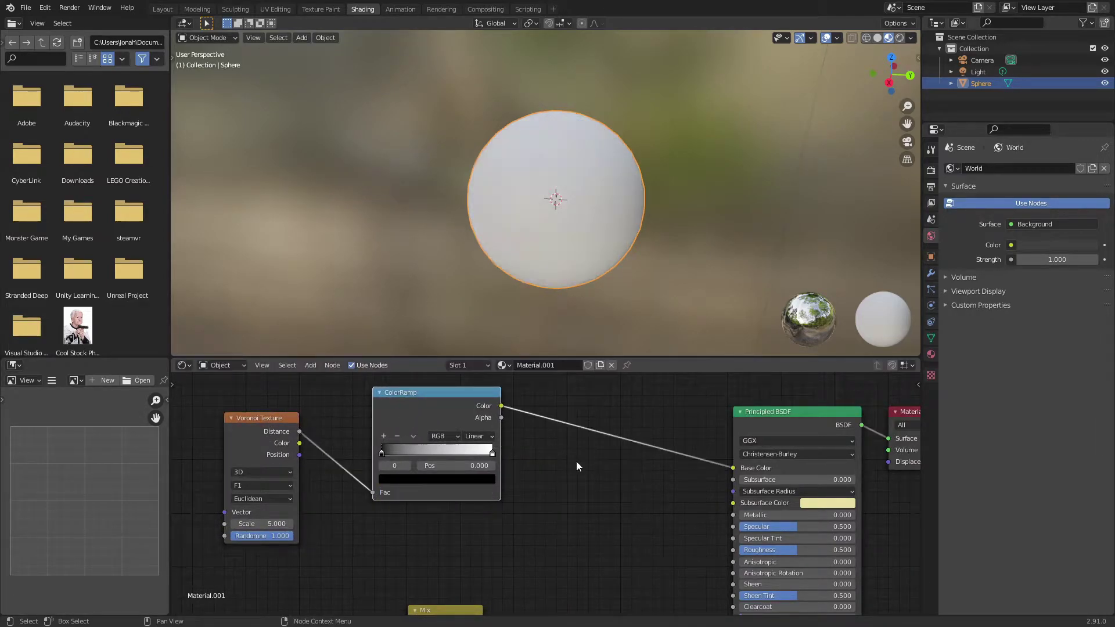
Move the ColorRamp's white stop close to the black end and place the black stop at position 0.059
middle_drag(518, 450, 580, 455)
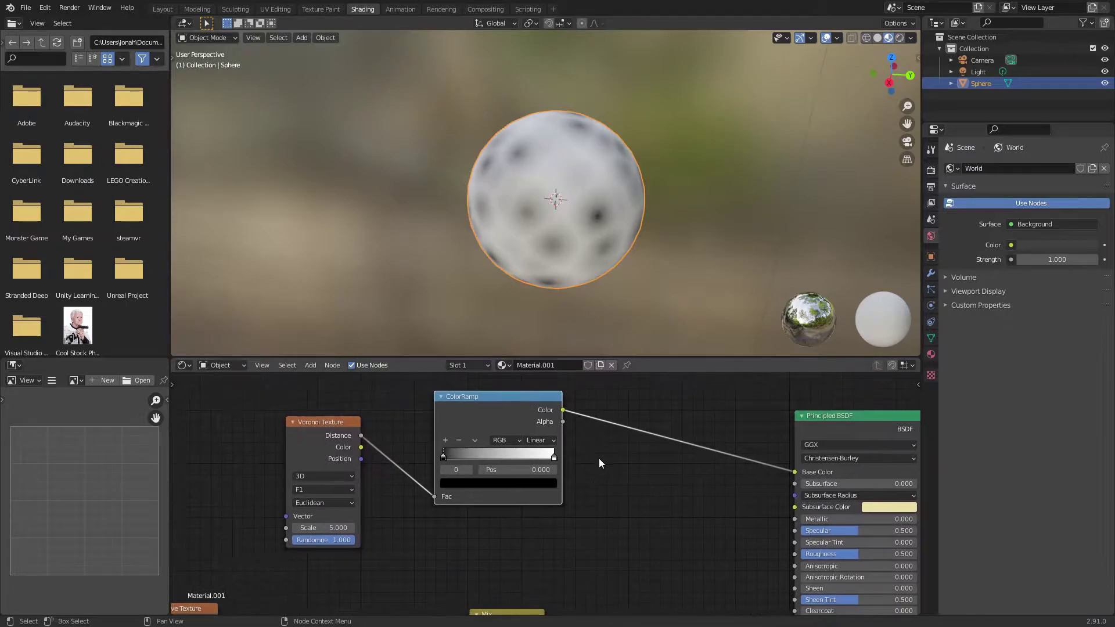
click(551, 455)
drag(551, 455, 452, 459)
click(444, 458)
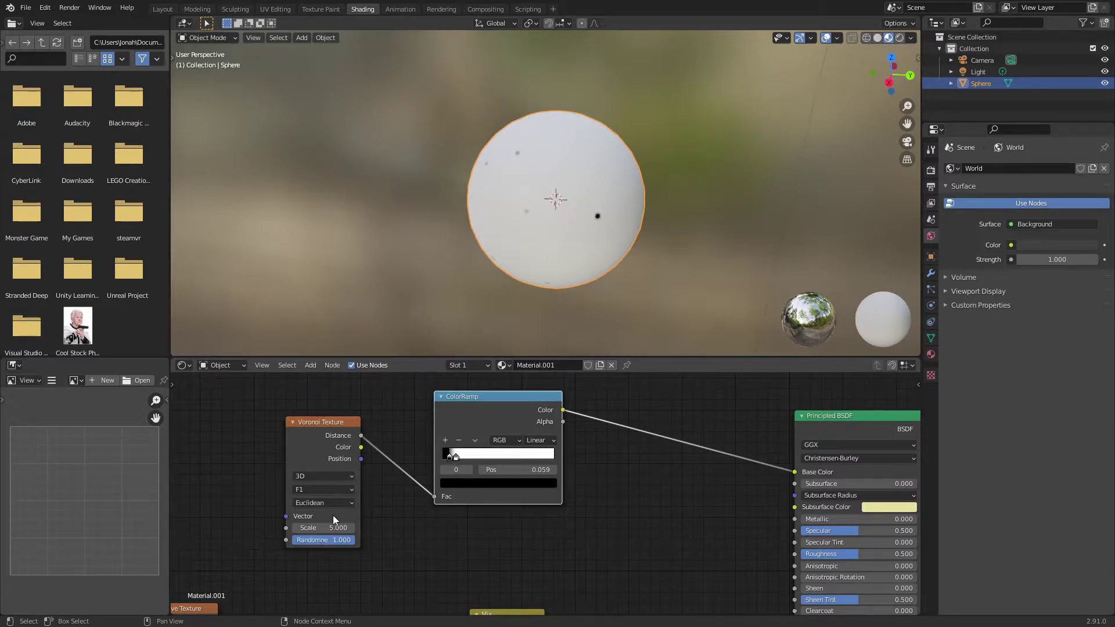
Set the Voronoi Texture's scale to 16 and inspect the dark spots around the sphere
mouse_move(324, 528)
mouse_down()
mouse_move(343, 528)
mouse_move(327, 528)
mouse_up()
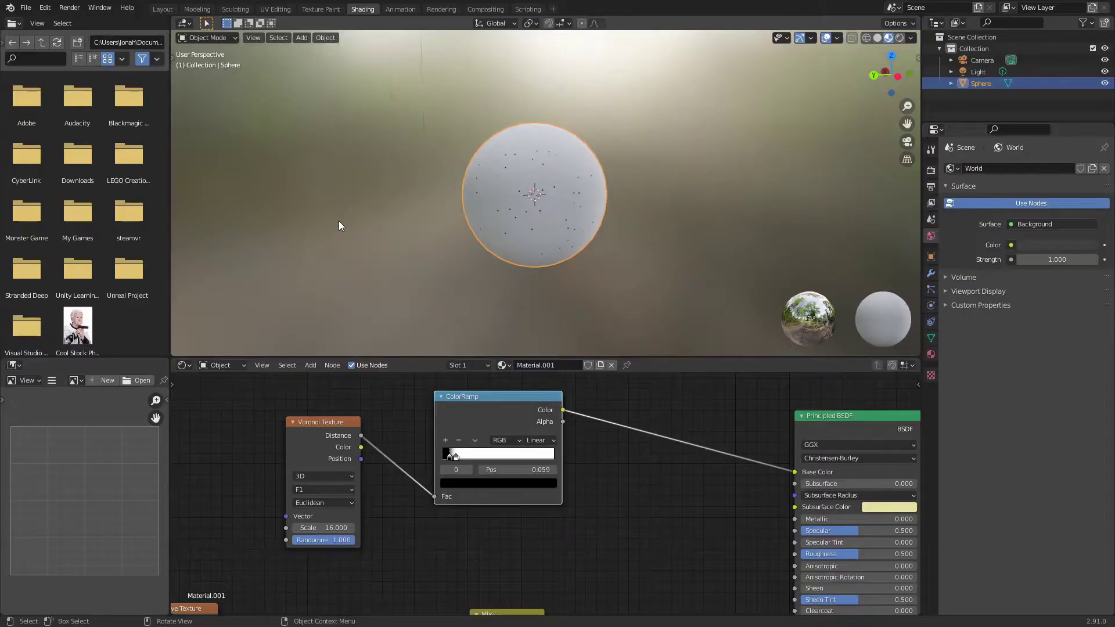
middle_drag(339, 221, 674, 256)
scroll(508, 144, up, 8)
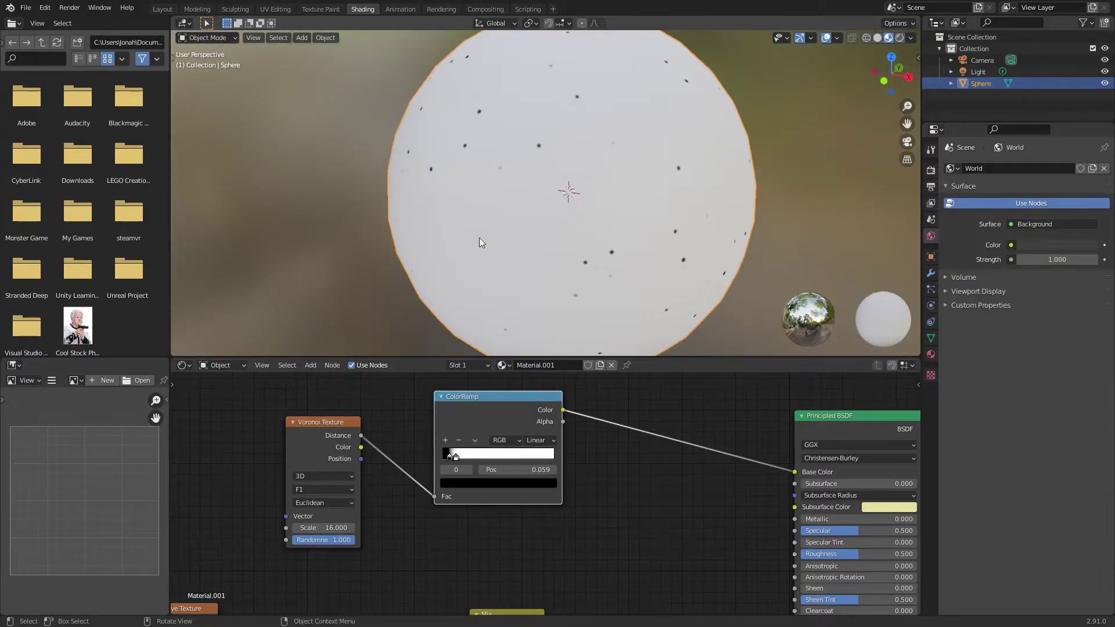
middle_drag(476, 228, 392, 118)
middle_drag(448, 277, 611, 222)
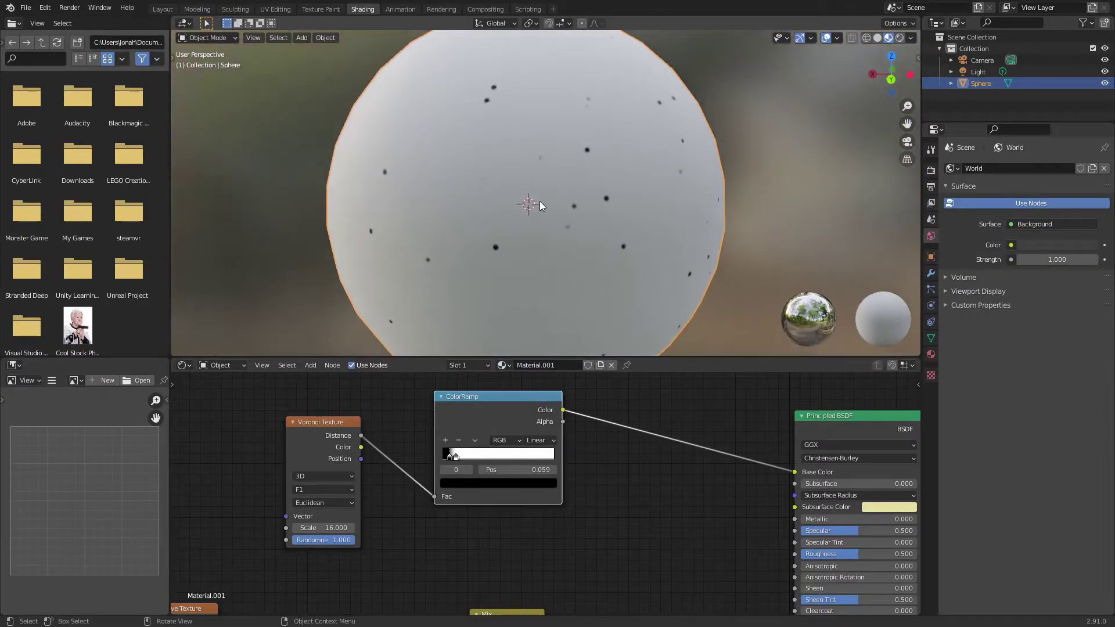
middle_drag(578, 221, 407, 232)
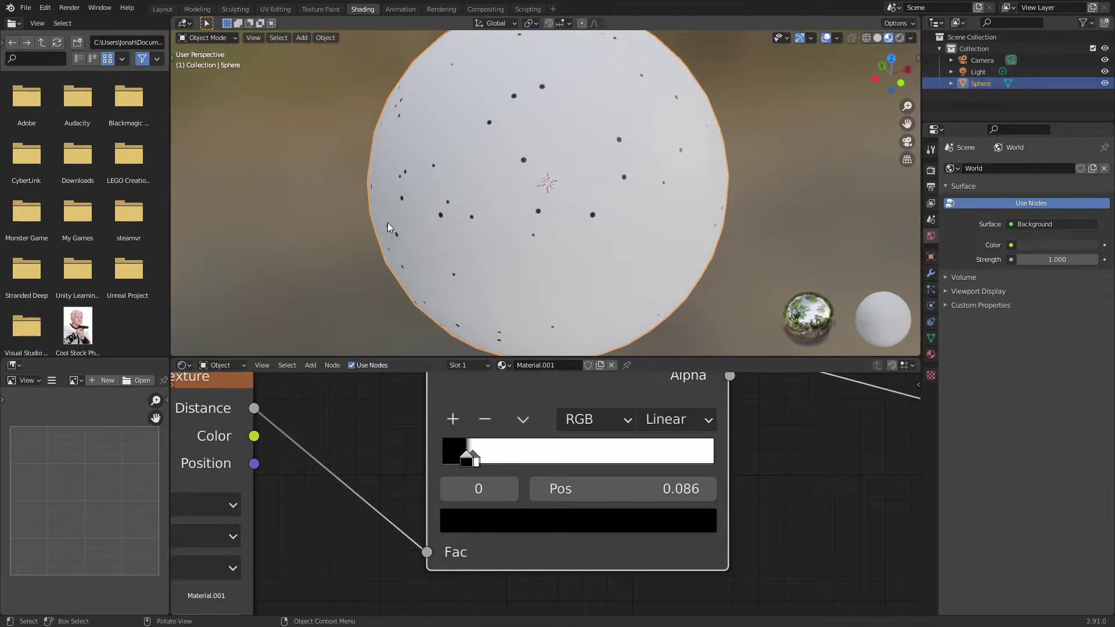
Move the Voronoi Texture and ColorRamp nodes aside and insert a MixRGB node on the ColorRamp's link to the base color
scroll(374, 459, down, 4)
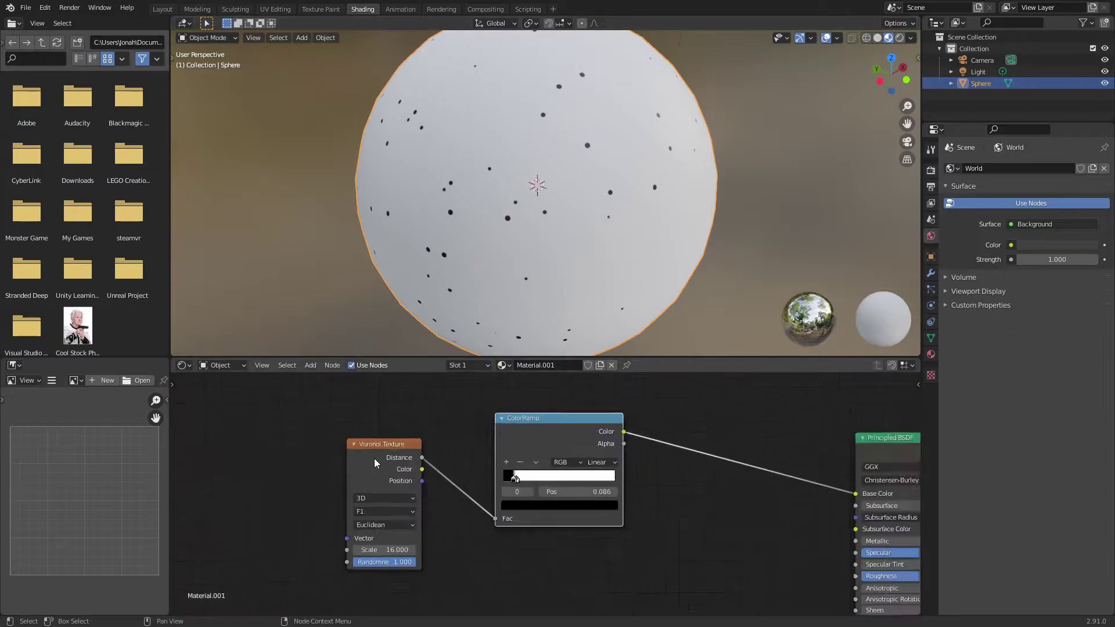
drag(374, 459, 258, 447)
drag(596, 424, 443, 424)
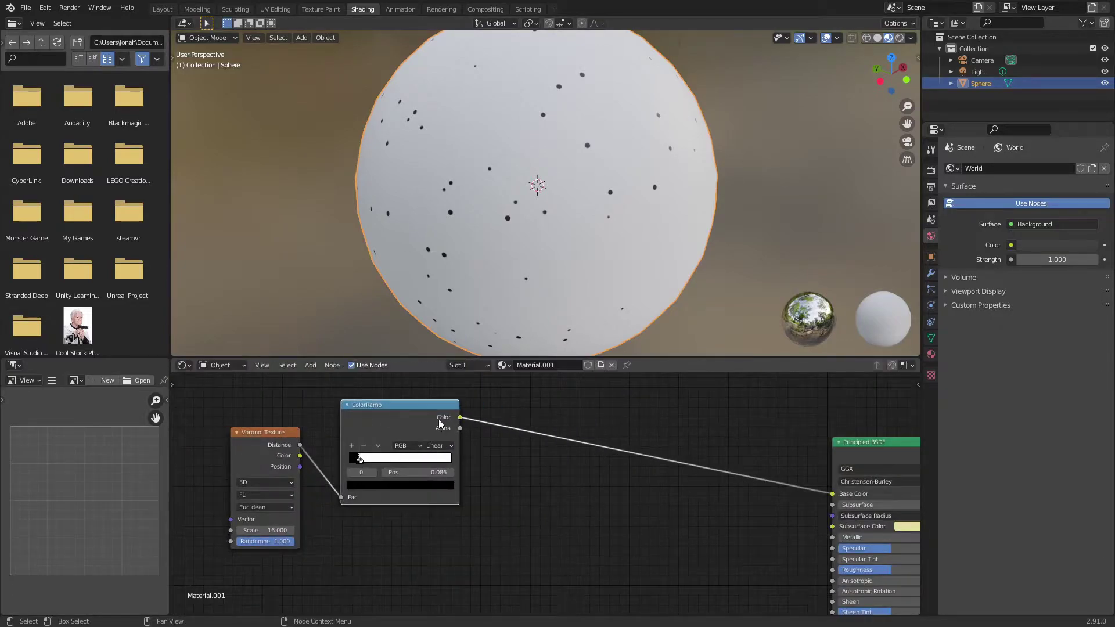
key(shift+a)
click(584, 413)
text(mix)
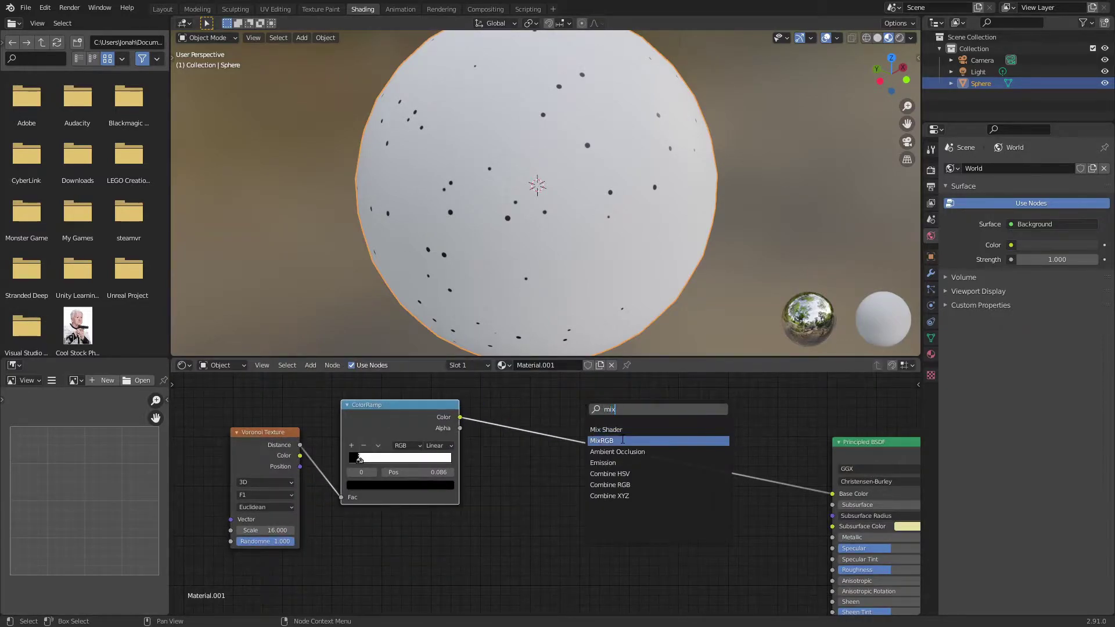
click(622, 440)
click(674, 446)
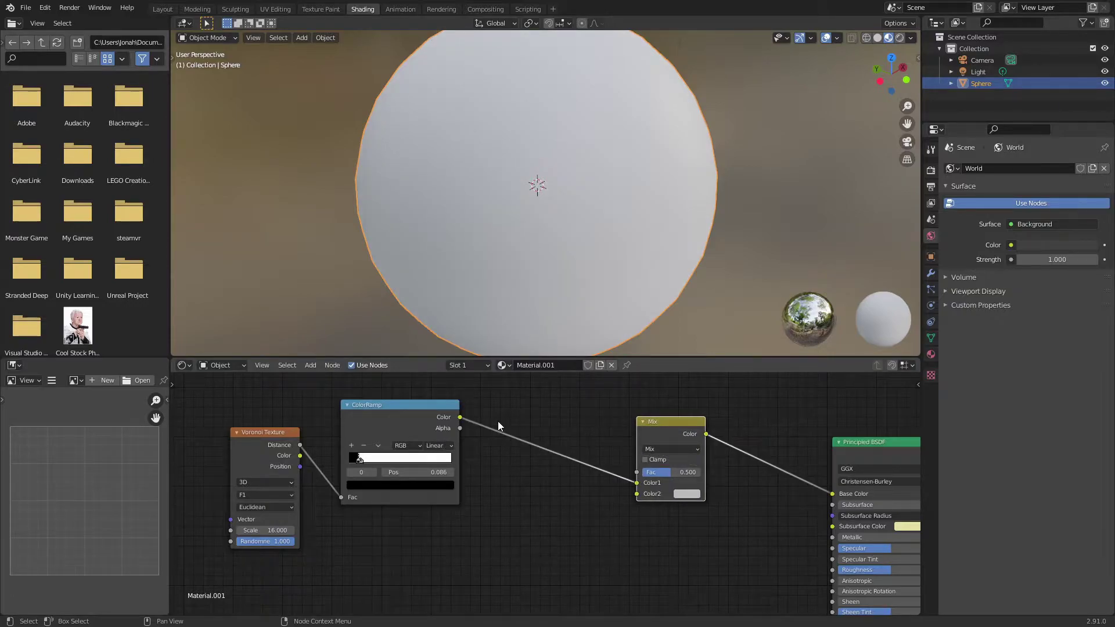
Add a Noise Texture node above the Voronoi Texture's ColorRamp
middle_drag(498, 401, 587, 540)
key(shift+a)
click(523, 431)
text(n)
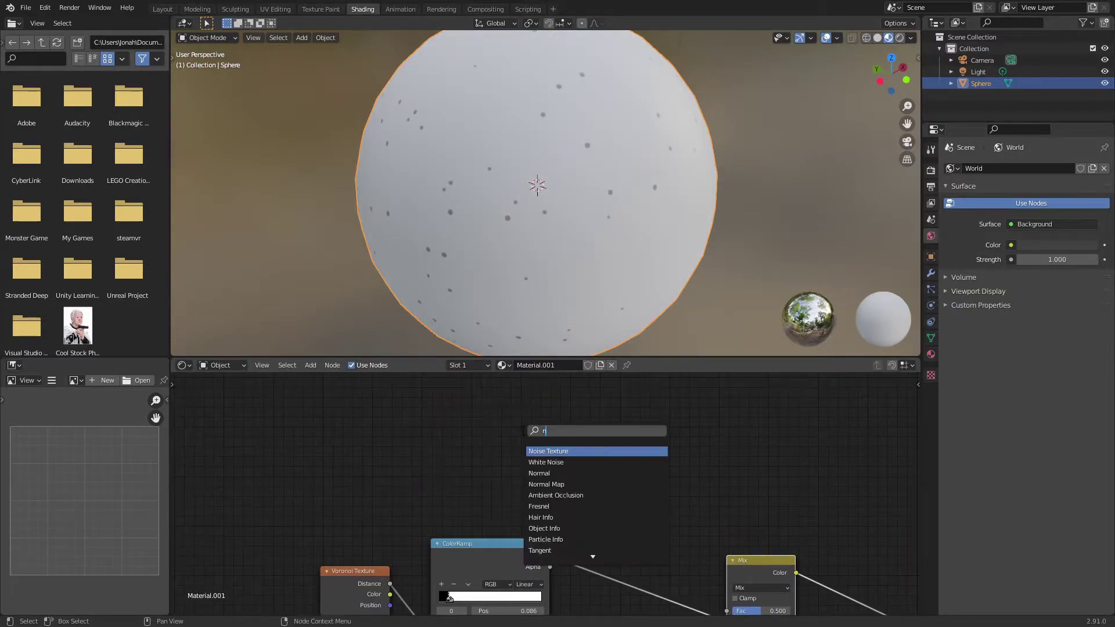
text(oi)
click(547, 450)
click(453, 411)
Duplicate the ColorRamp beside the Noise Texture and set the copy's interpolation to Constant
click(485, 560)
key(shift+d)
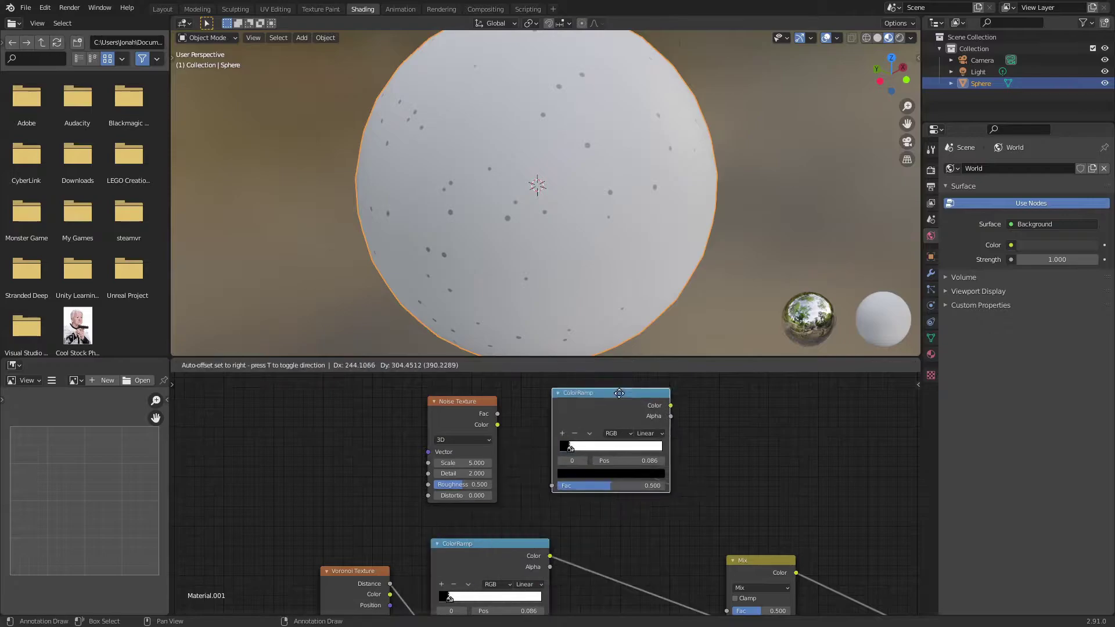
click(576, 412)
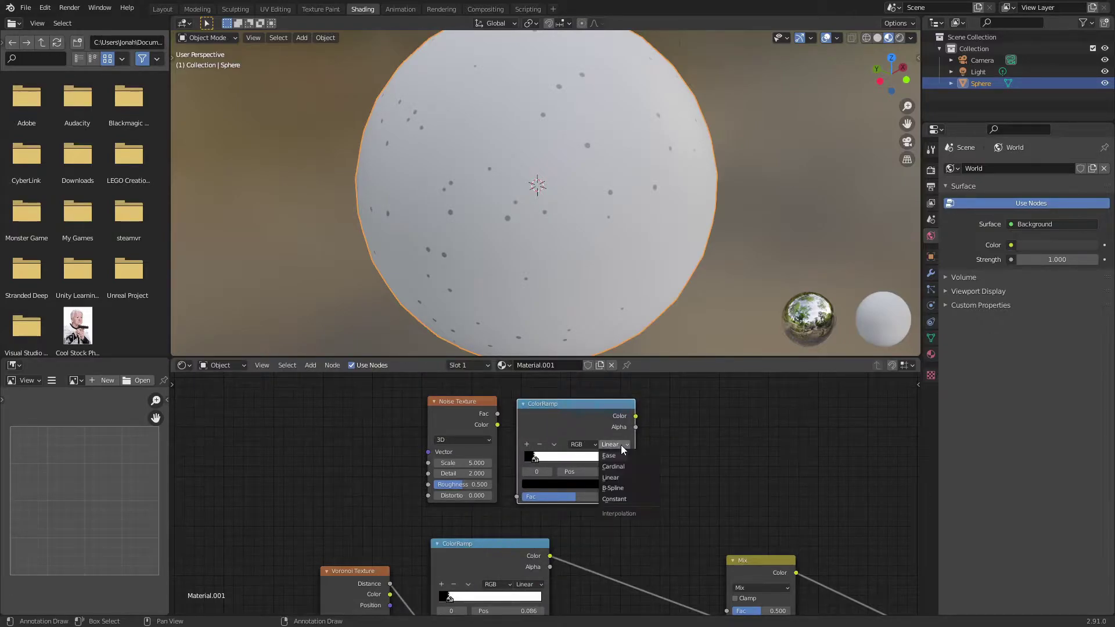
click(626, 496)
Link the Noise Texture's Fac output to the duplicated ColorRamp and that ramp's color to the Mix node's Fac
drag(466, 419, 464, 449)
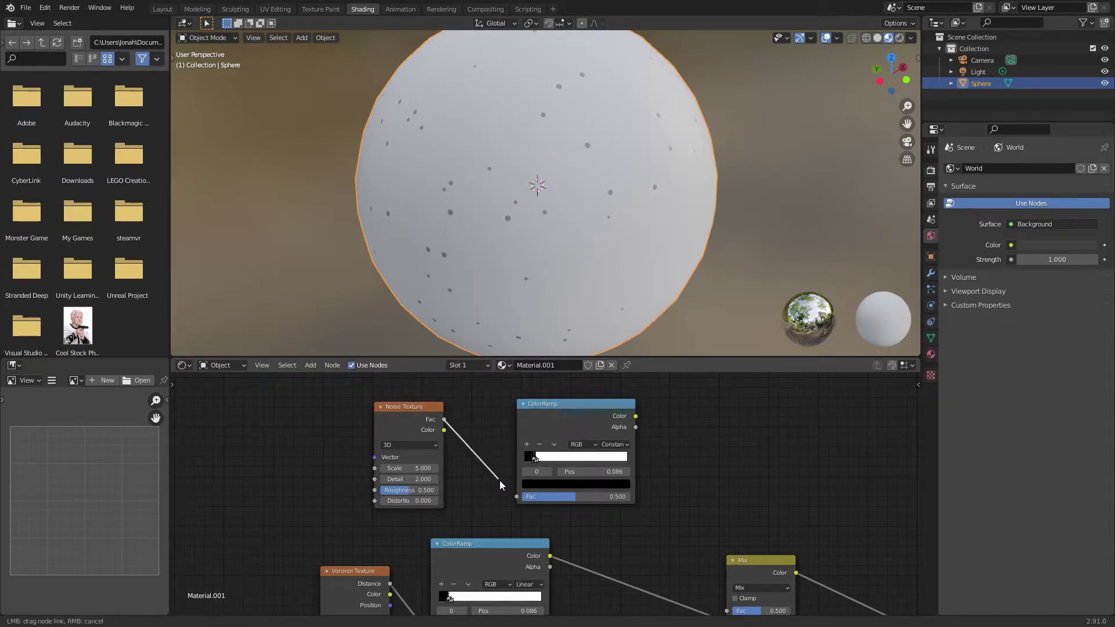
drag(518, 500, 519, 499)
middle_drag(696, 488, 585, 482)
drag(514, 397, 622, 606)
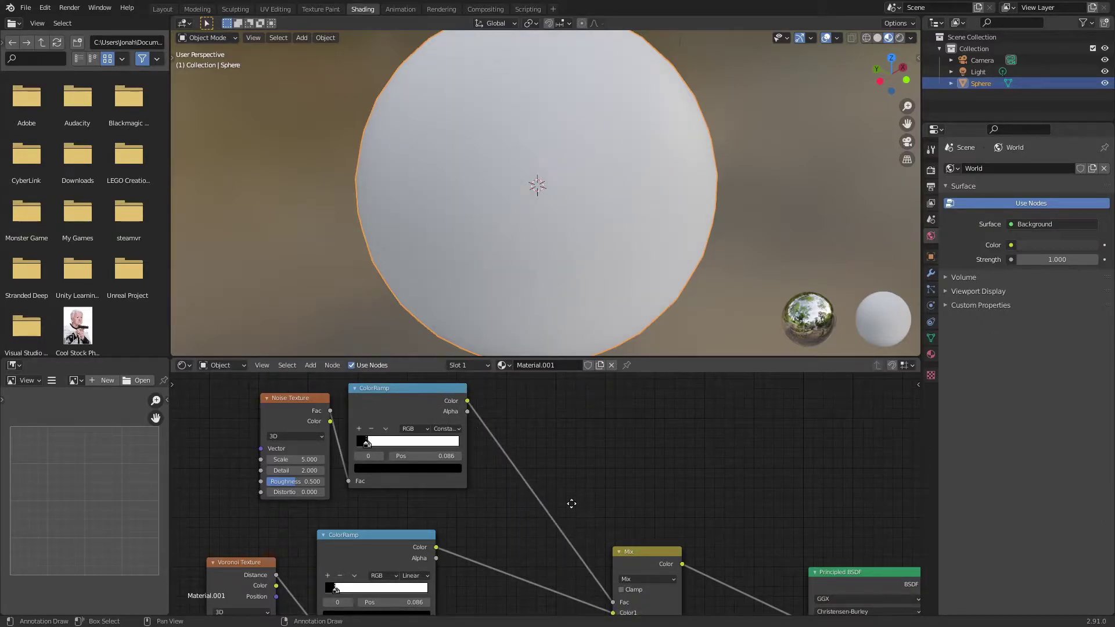
Shift the noise ColorRamp's white stop toward the middle of the gradient
middle_drag(571, 503, 682, 498)
scroll(472, 447, up, 2)
drag(471, 445, 523, 445)
Set the Mix node's Color2 to full white so the dark spots show only in patches of the sphere
middle_drag(740, 505, 585, 352)
drag(696, 452, 651, 443)
click(662, 527)
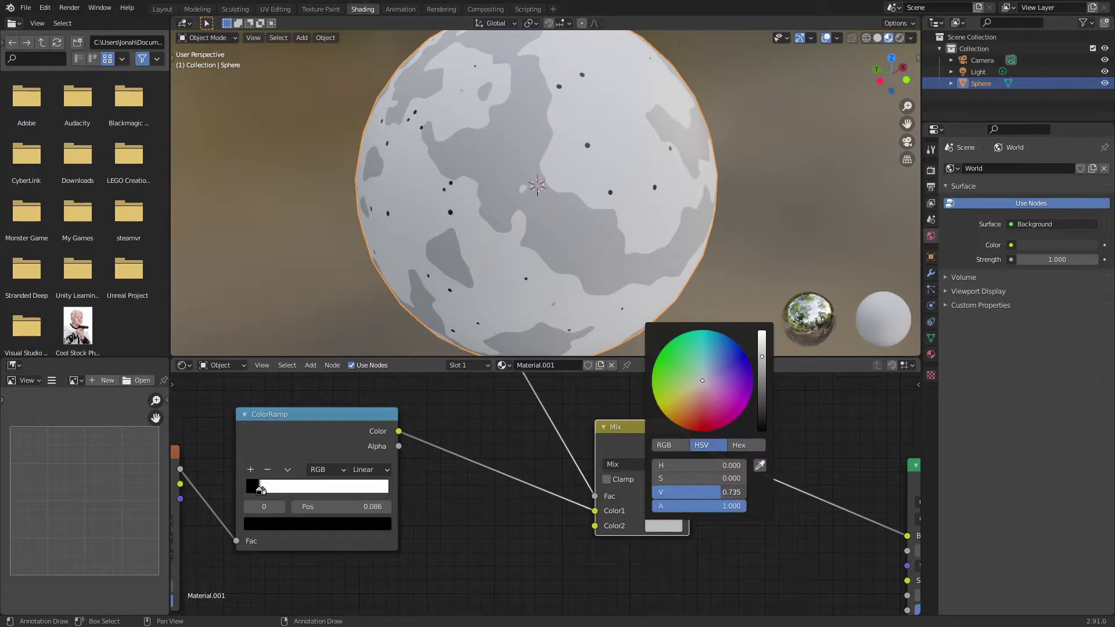
drag(763, 357, 762, 330)
middle_drag(421, 194, 356, 211)
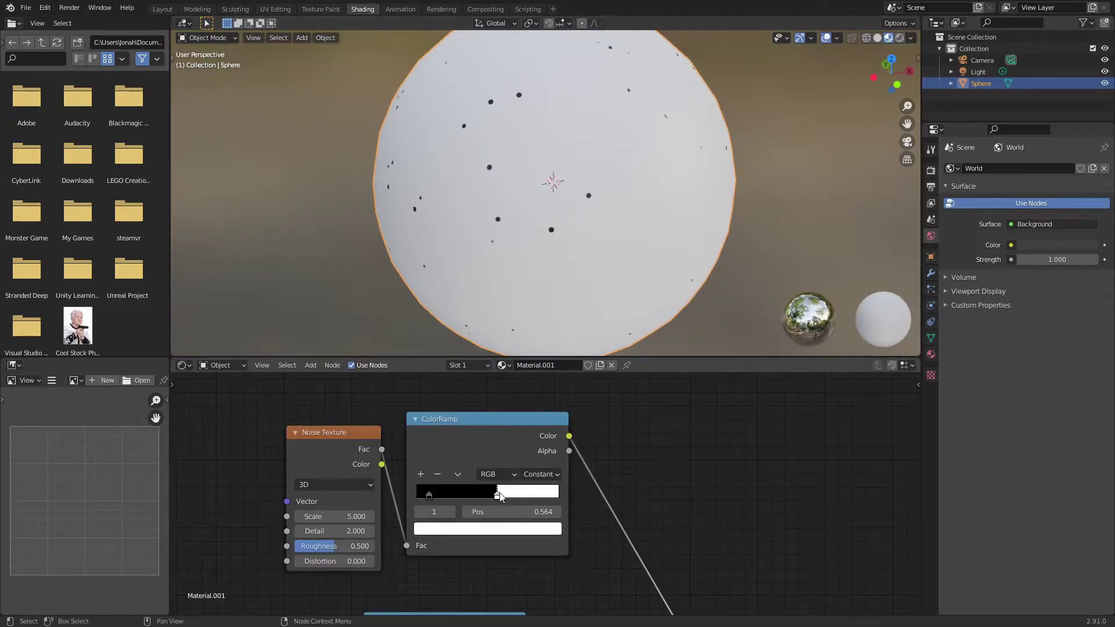
Place the noise ColorRamp's white stop at position 0.486 and set the Voronoi Texture's scale to 30
mouse_move(500, 495)
mouse_down()
mouse_move(514, 497)
mouse_move(495, 500)
mouse_up()
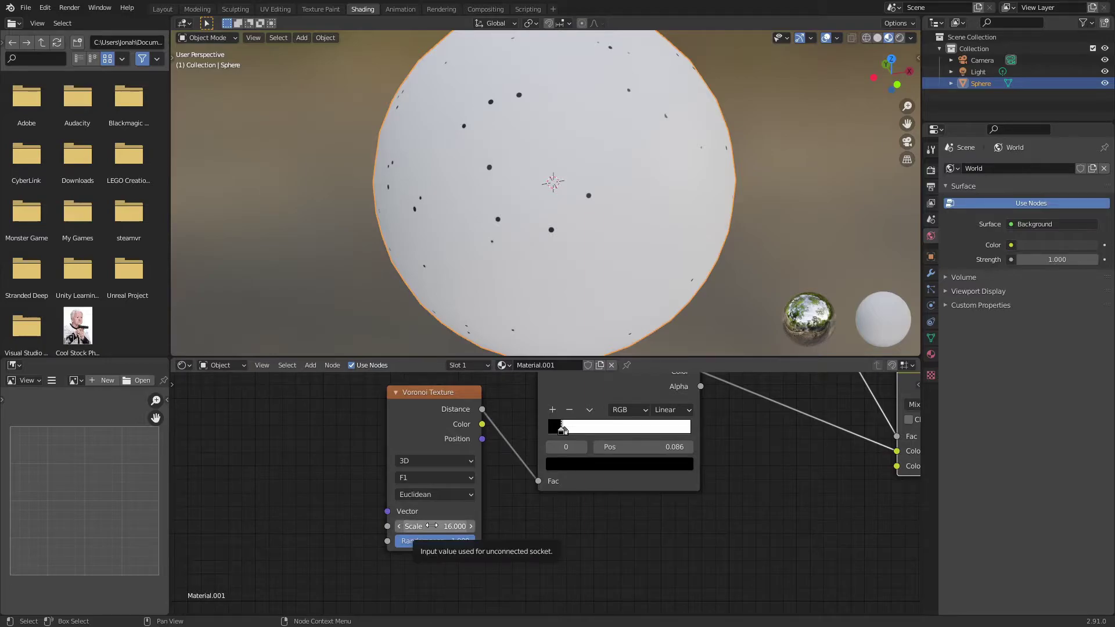
click(432, 526)
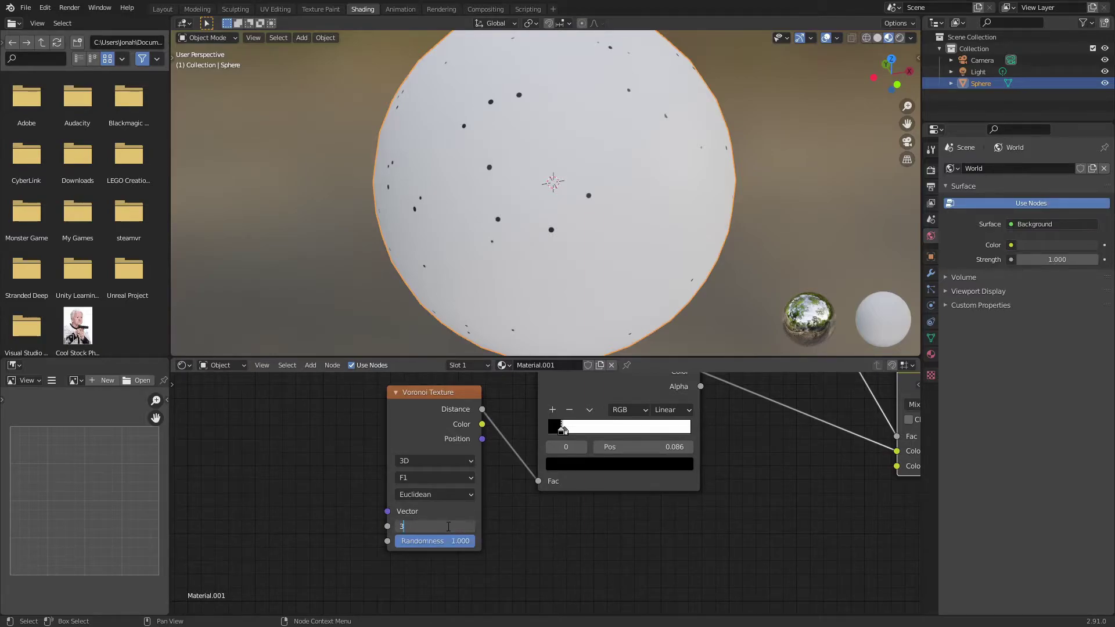
text(3)
key(Return)
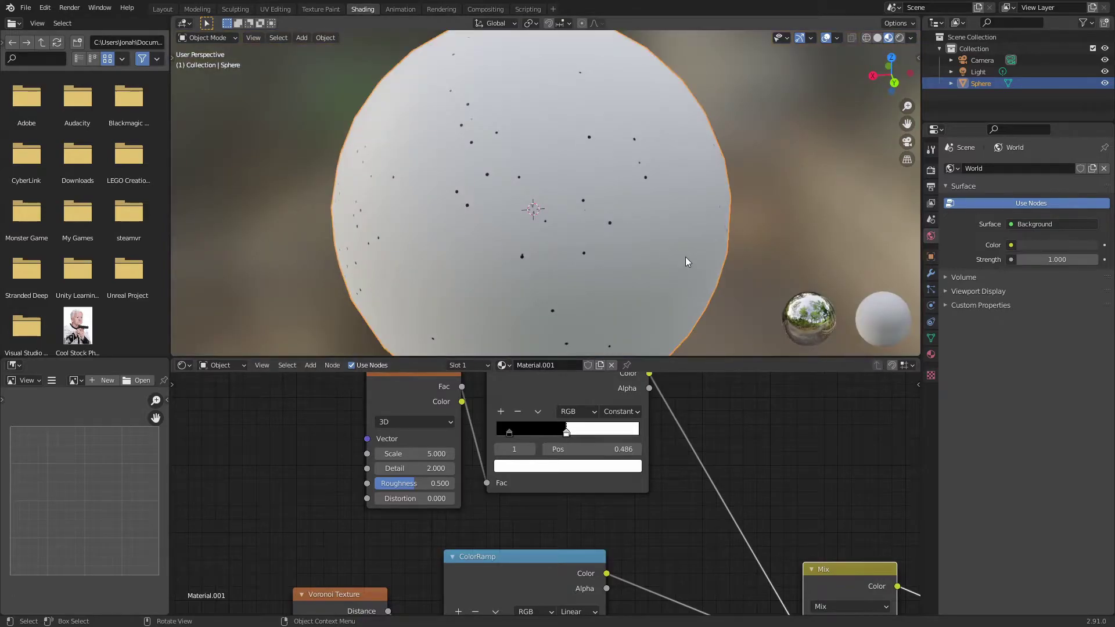
middle_drag(685, 256, 410, 256)
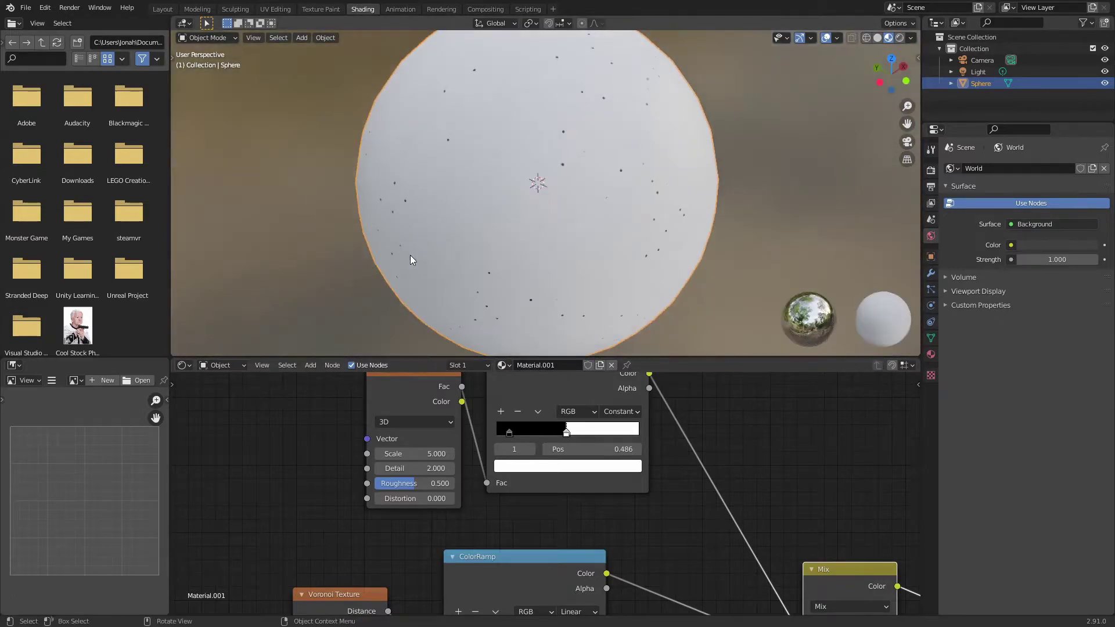
scroll(410, 260, down, 6)
scroll(522, 233, up, 10)
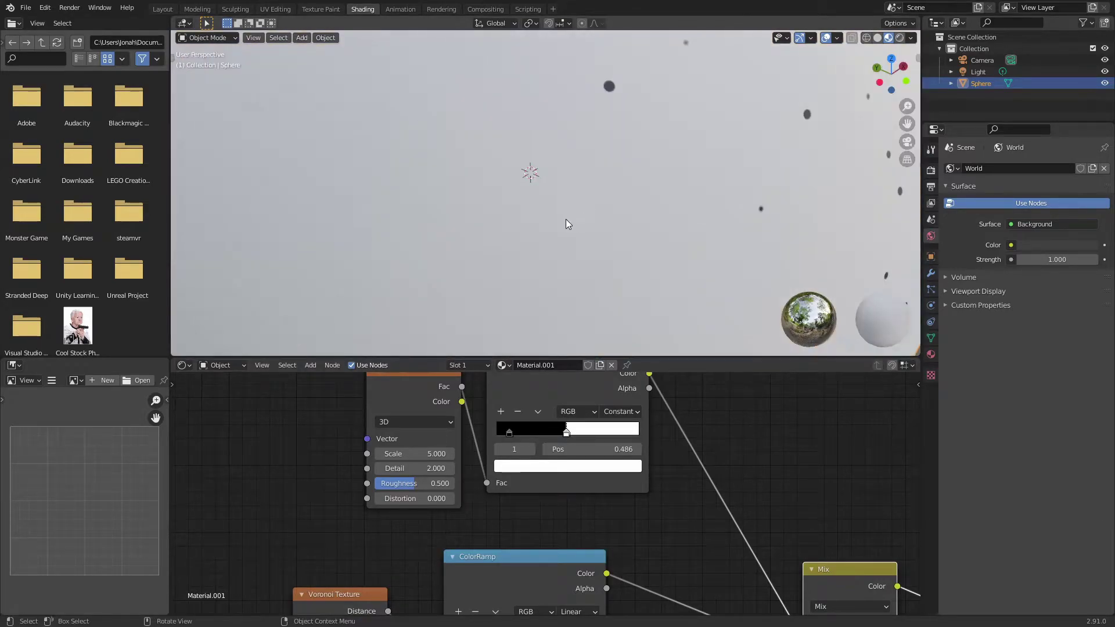
scroll(562, 218, down, 4)
scroll(682, 489, down, 2)
Move the Mix node away from the Principled BSDF and add a new ColorRamp above the link between them
key(b)
drag(610, 476, 572, 423)
click(584, 429)
drag(591, 480, 512, 485)
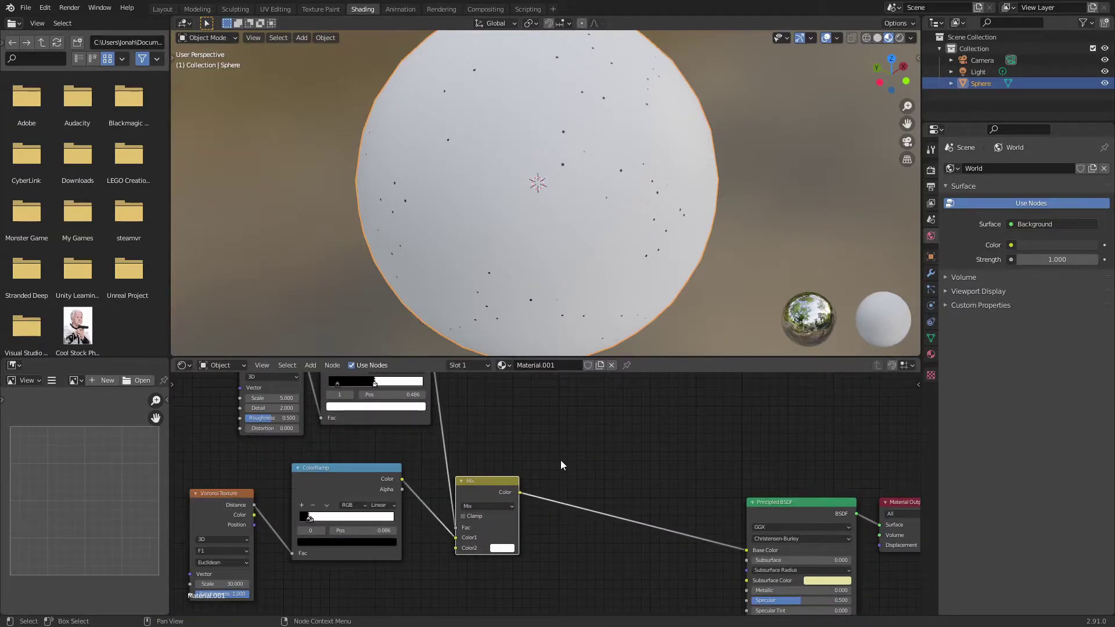
middle_drag(561, 465, 476, 386)
key(shift+a)
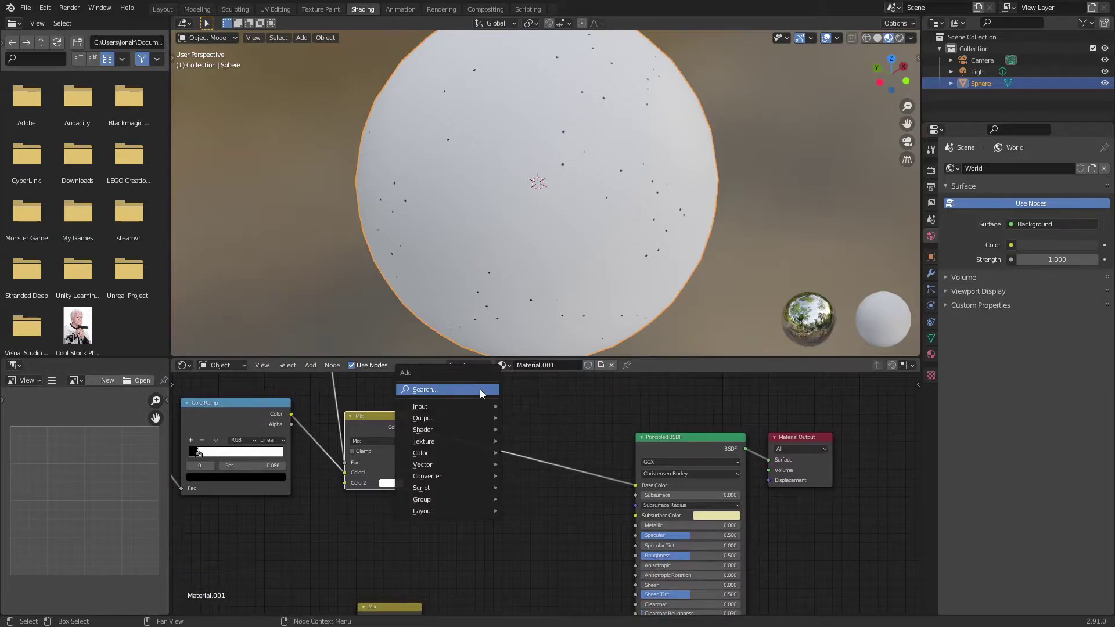
click(480, 389)
text(colo)
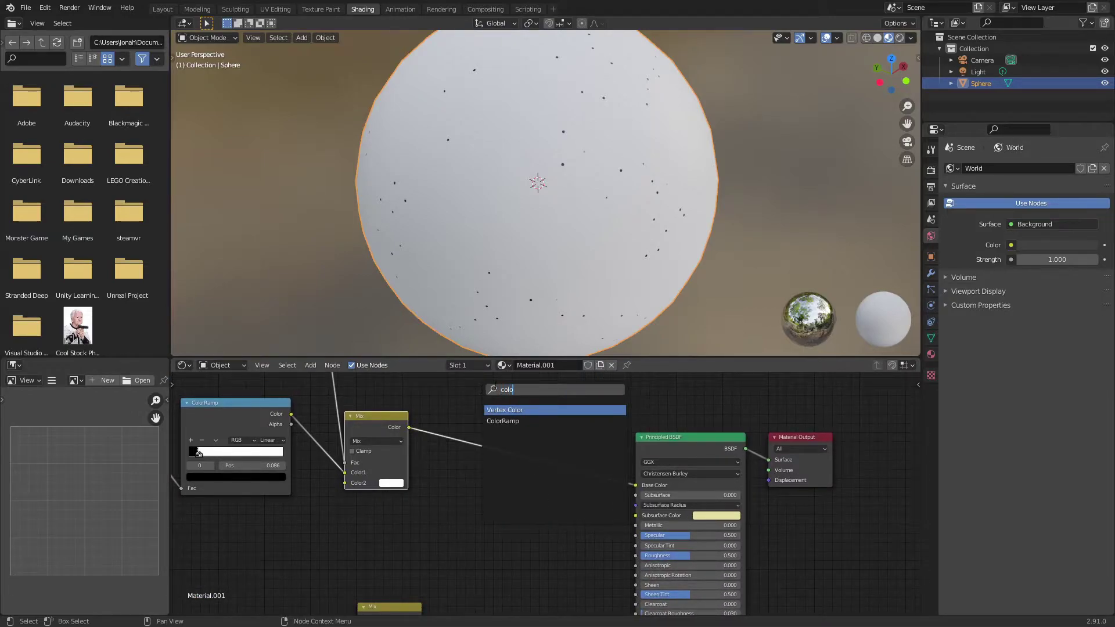
click(522, 421)
click(529, 612)
Color the new ColorRamp's white stop pale yellow by sampling the Principled BSDF's subsurface color
click(589, 389)
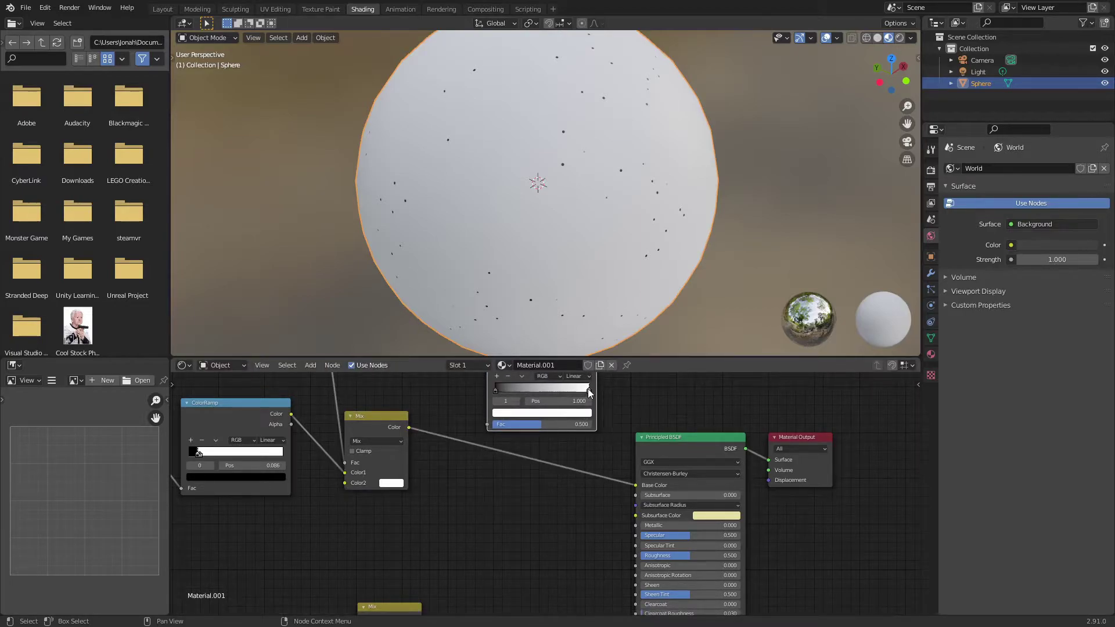
click(583, 413)
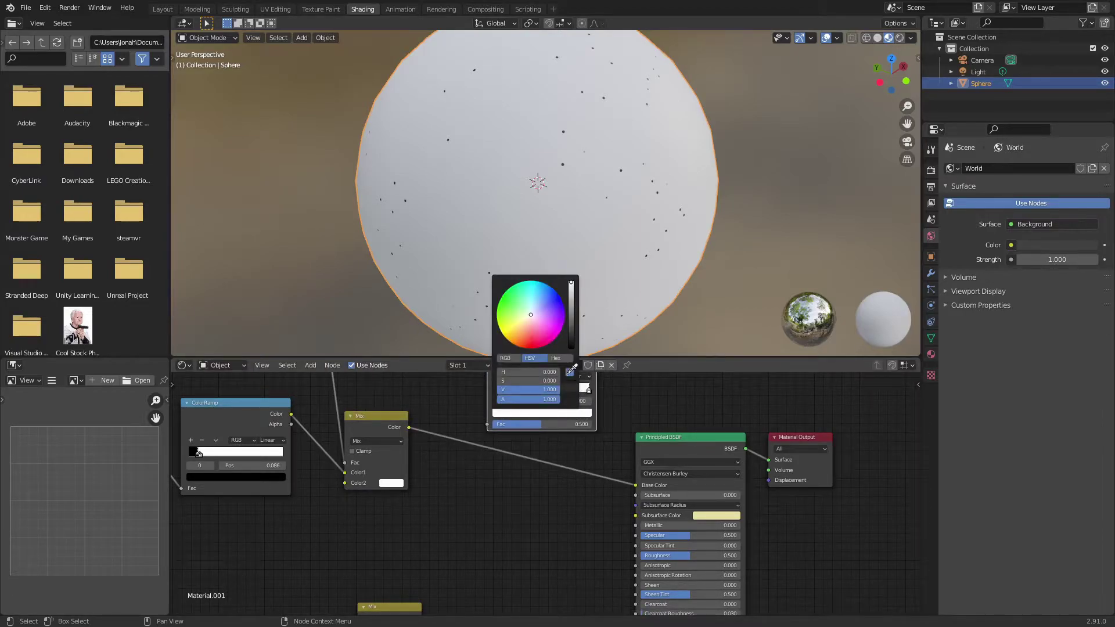
click(573, 370)
click(727, 516)
Insert the pale-yellow ColorRamp between the Mix node and the Principled BSDF's base color, and inspect the spots around the sphere
middle_drag(560, 446, 599, 504)
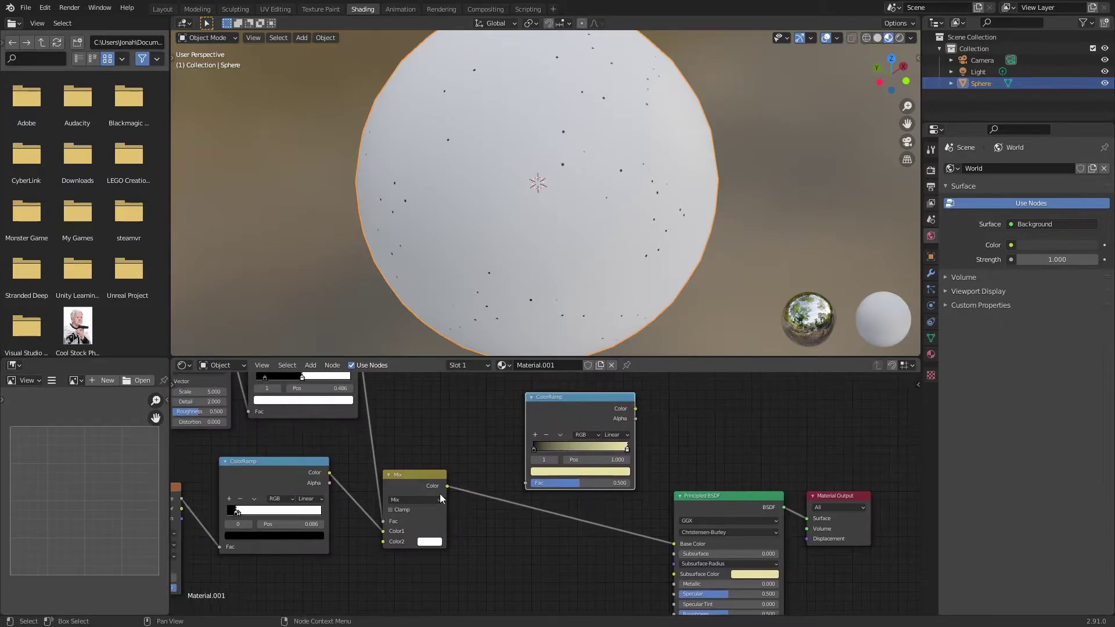
drag(430, 487, 438, 465)
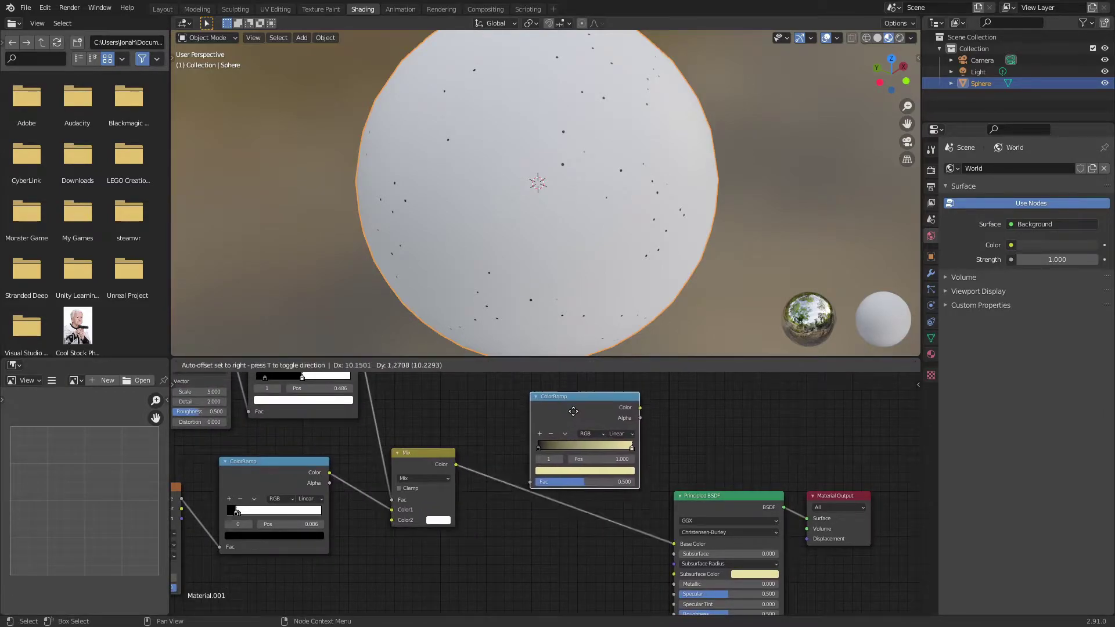
drag(584, 424, 574, 469)
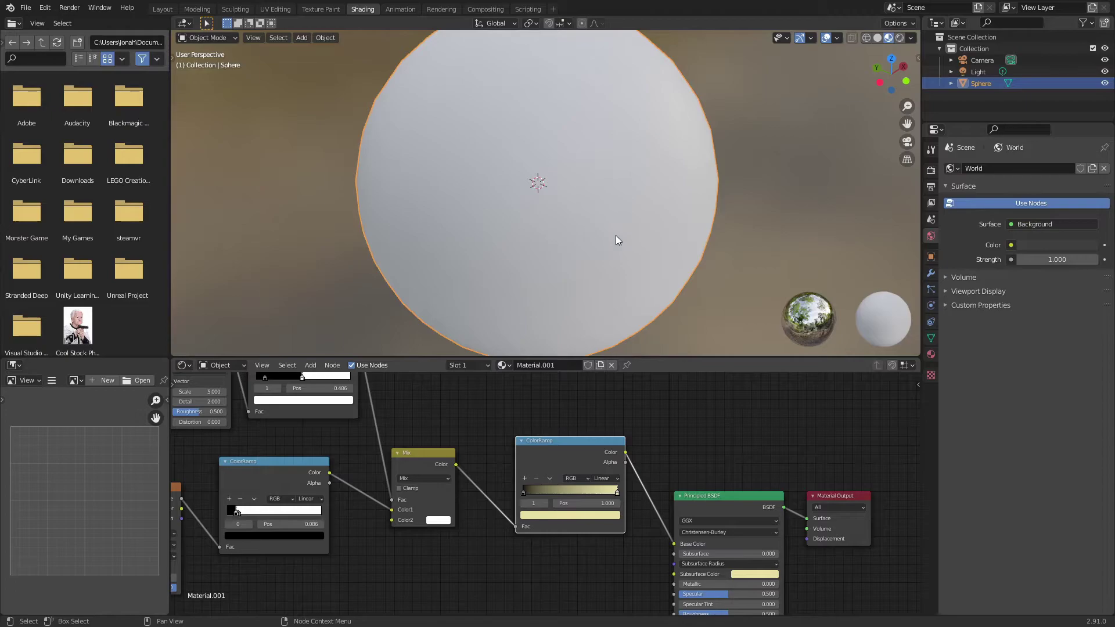
mouse_move(690, 217)
middle_down()
mouse_move(618, 232)
mouse_move(507, 185)
middle_up()
middle_drag(628, 206, 559, 219)
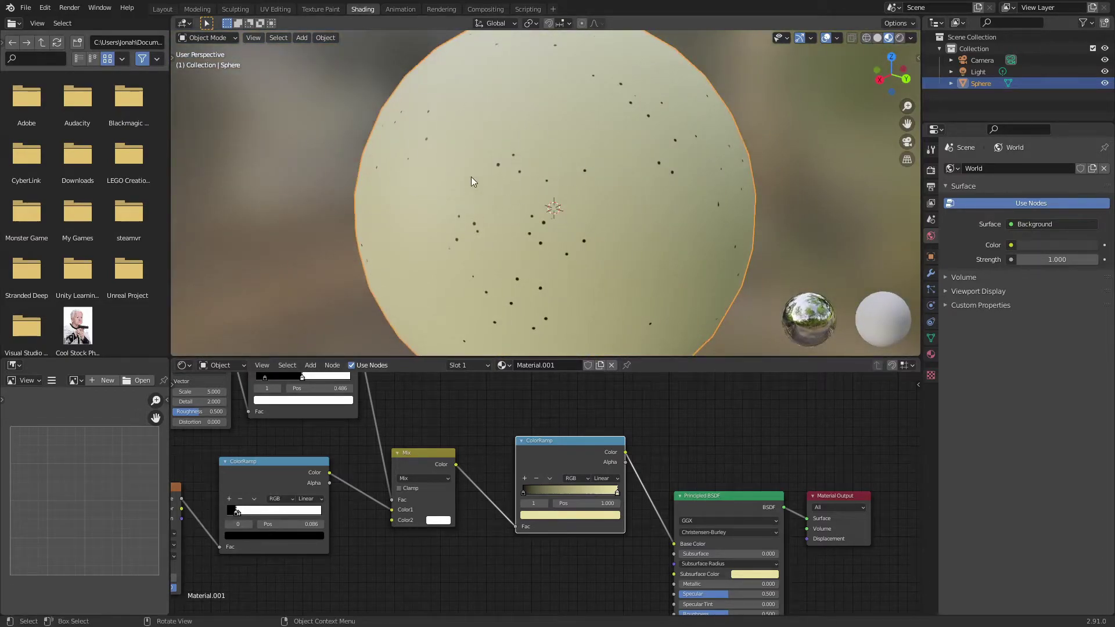
middle_drag(436, 217, 474, 215)
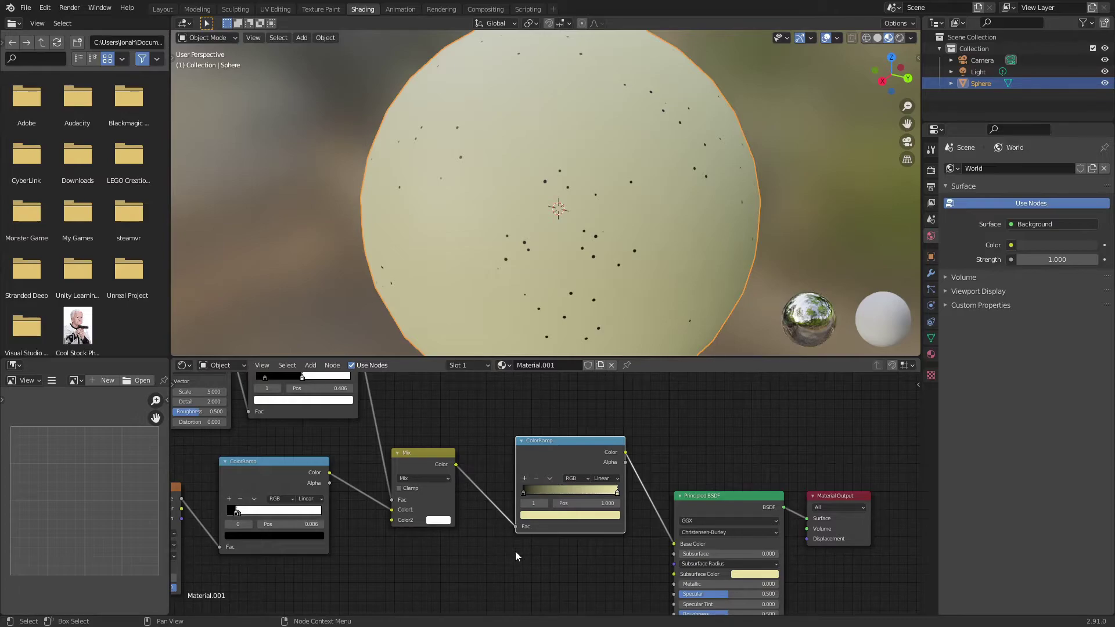
Add a Math node below the pale-yellow ColorRamp
scroll(499, 549, down, 2)
scroll(526, 498, up, 1)
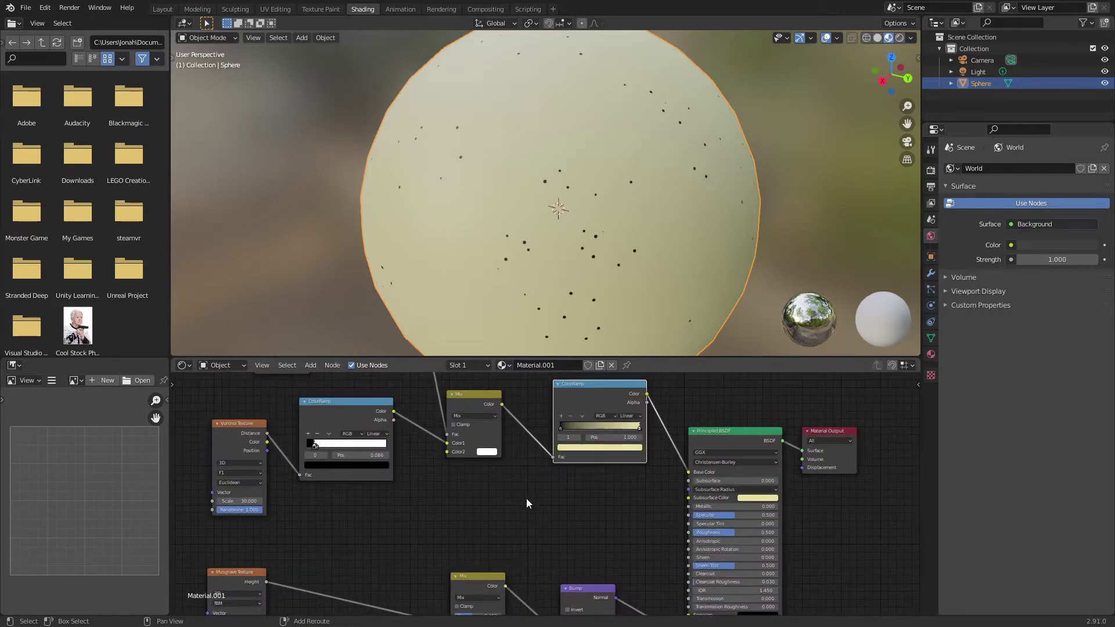
key(shift+a)
click(526, 491)
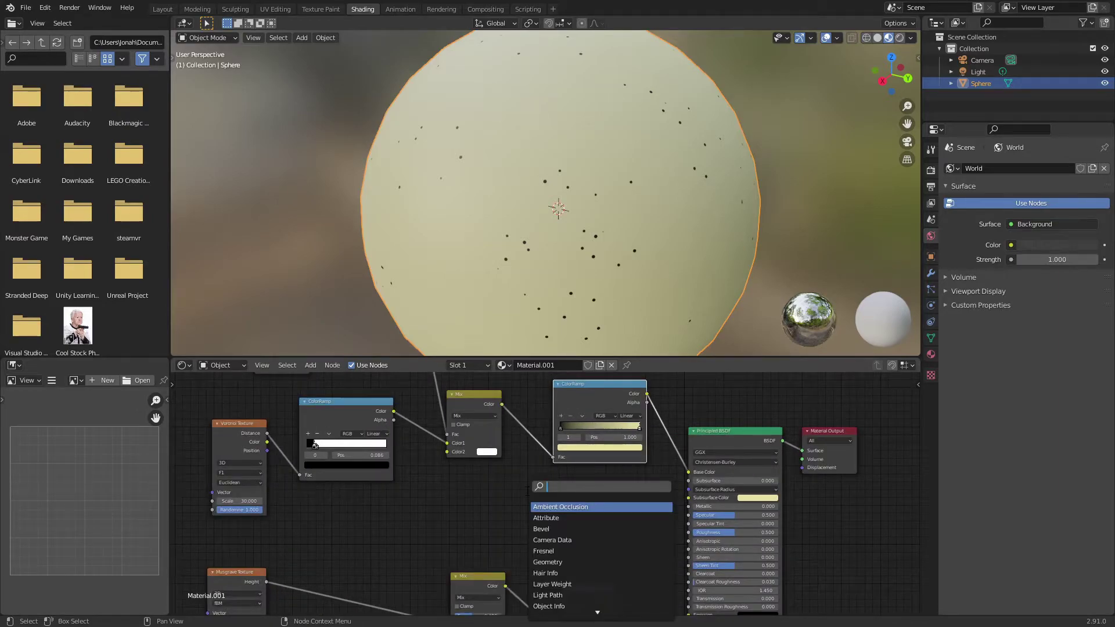
text(matht)
key(BackSpace)
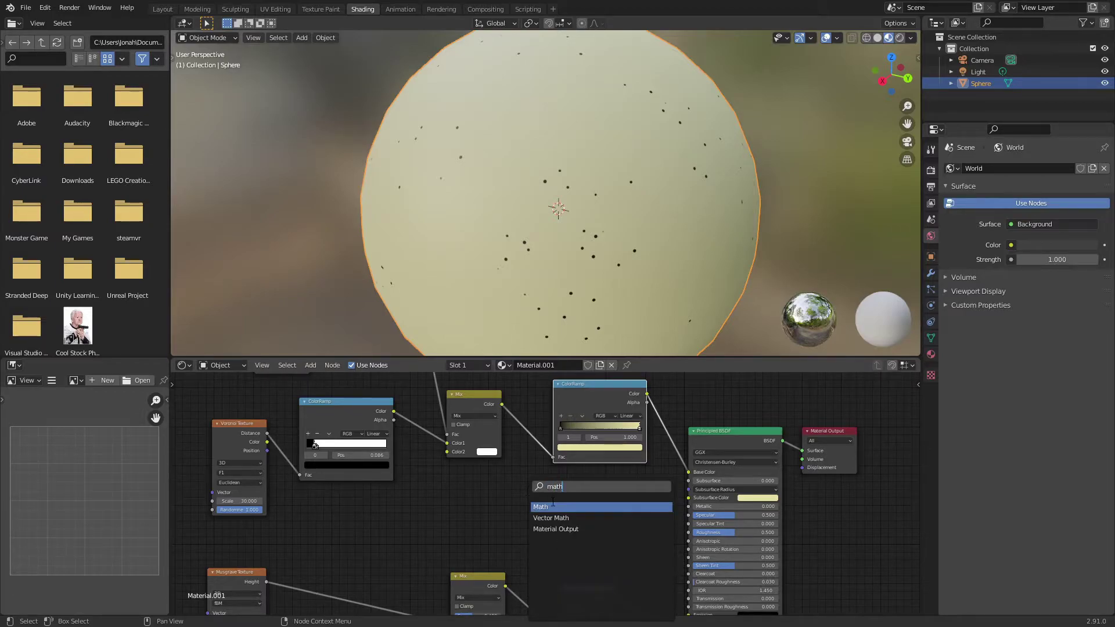
click(553, 506)
click(583, 485)
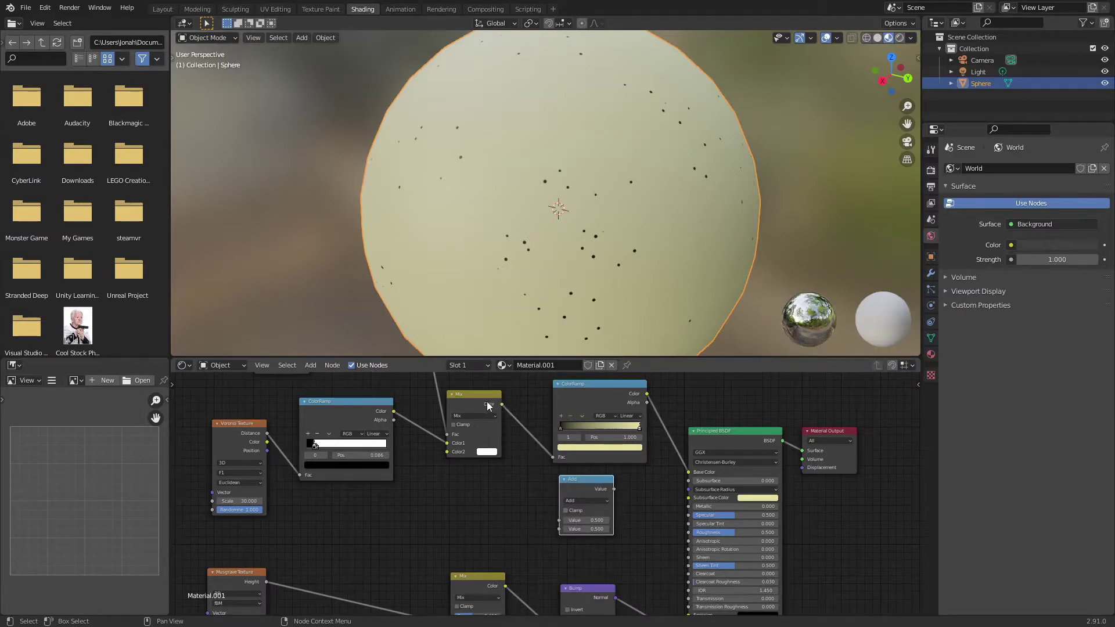
Connect the spot Mix node's color through the Math node, with Clamp enabled, to the Principled BSDF's subsurface input
mouse_move(487, 405)
mouse_down()
mouse_move(457, 414)
mouse_move(488, 401)
mouse_up()
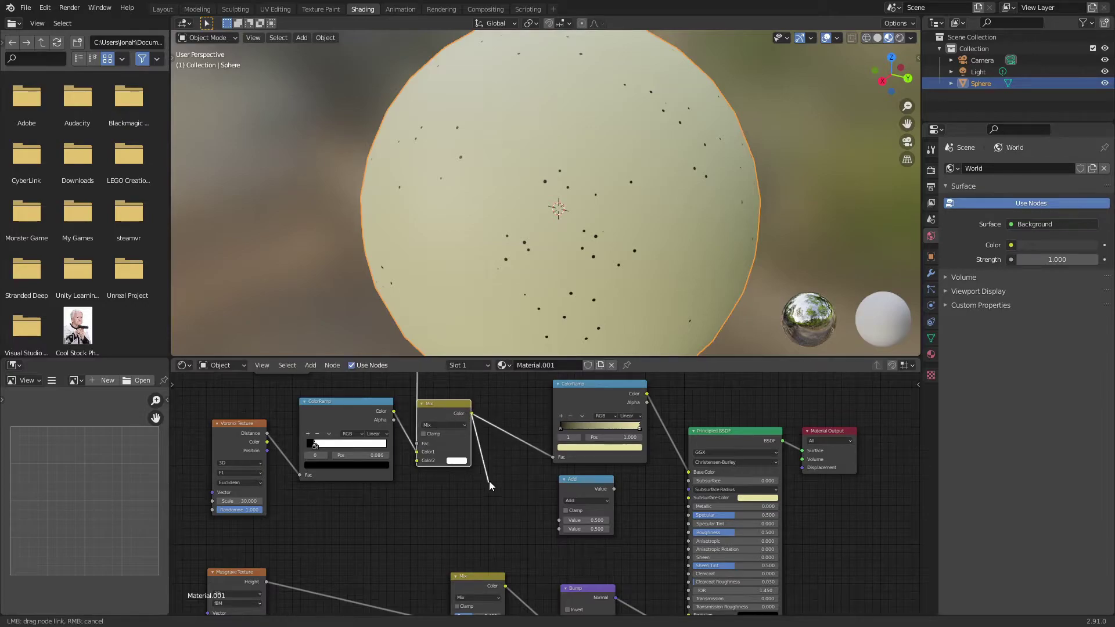
drag(490, 483, 564, 520)
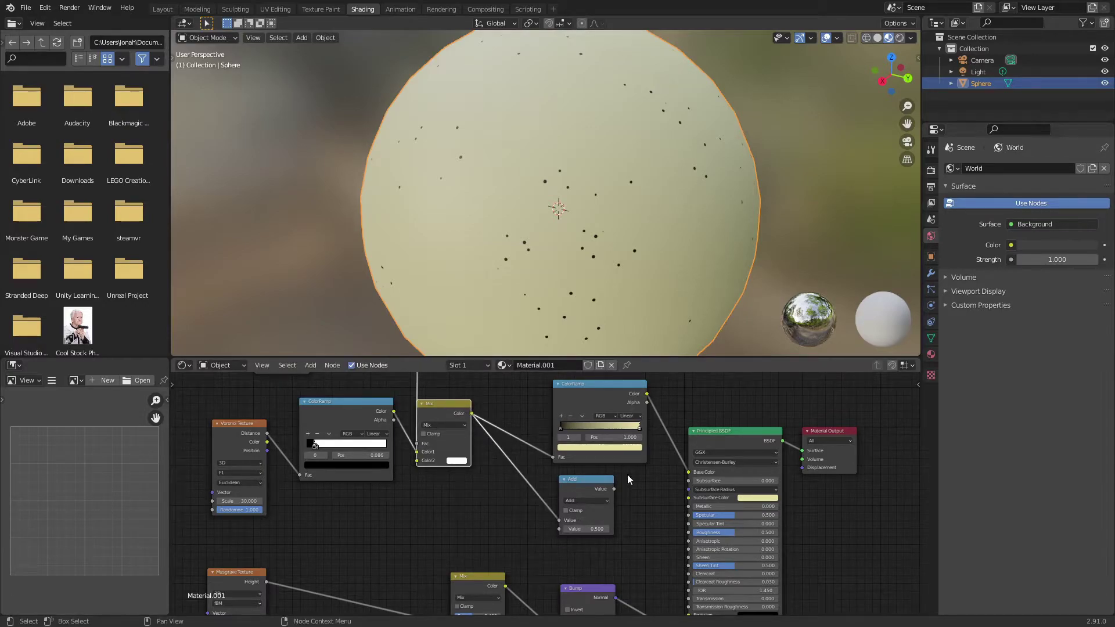
middle_drag(458, 496, 337, 462)
scroll(493, 472, up, 2)
drag(472, 447, 482, 445)
drag(589, 439, 592, 434)
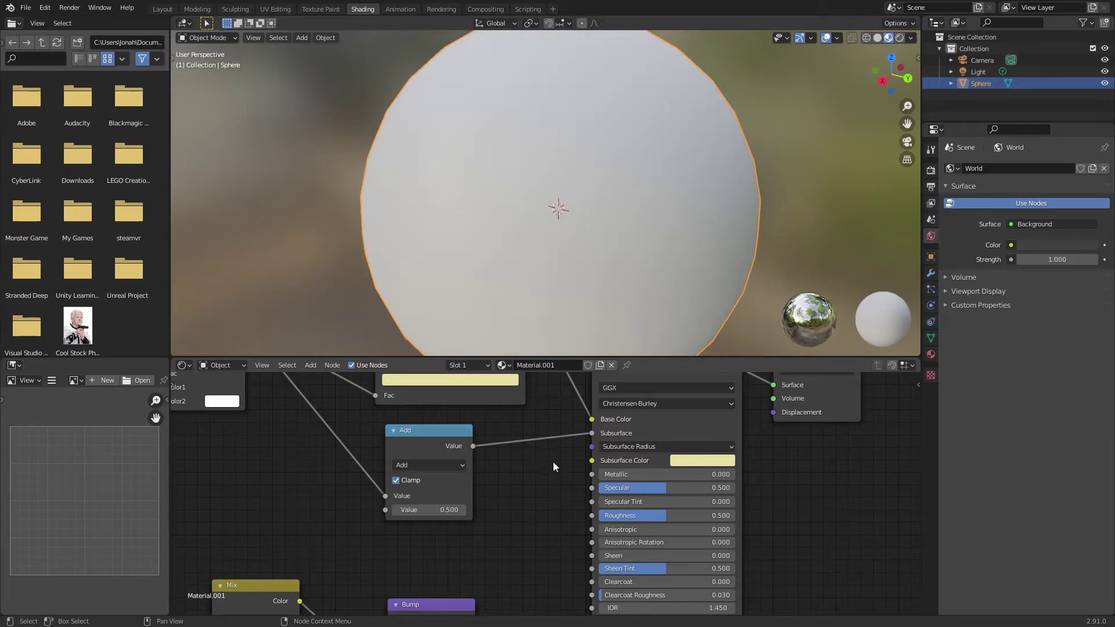
Set the Bump node's strength to 1 and inspect the bumpy, spotted sphere from several sides
middle_drag(472, 478, 530, 567)
drag(491, 501, 517, 488)
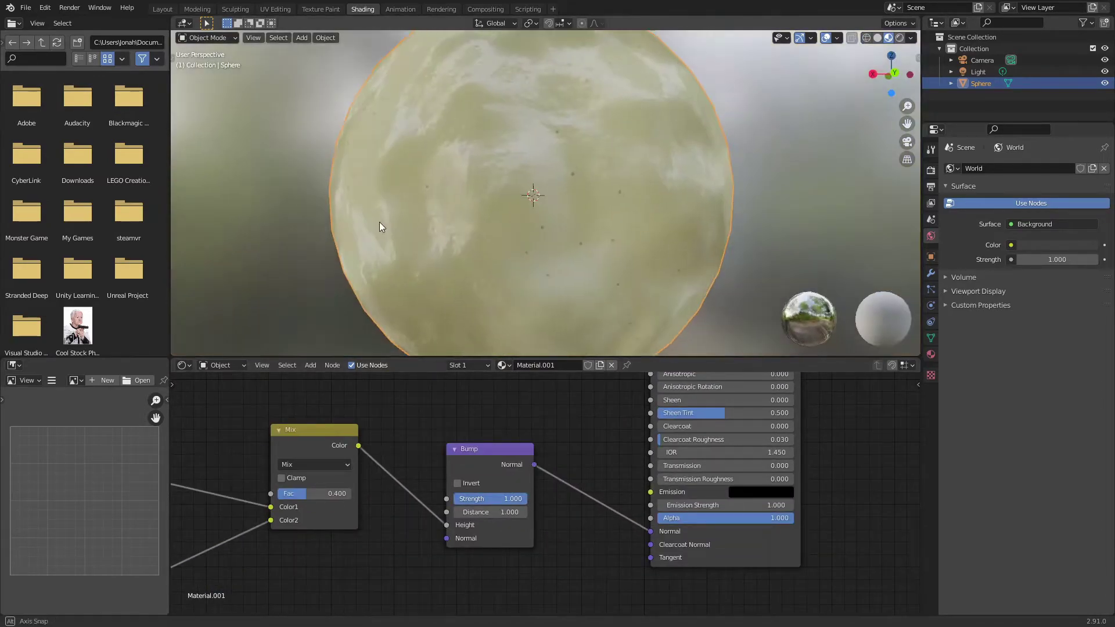
mouse_move(379, 222)
middle_down()
mouse_move(345, 188)
mouse_move(424, 249)
middle_up()
scroll(442, 247, down, 10)
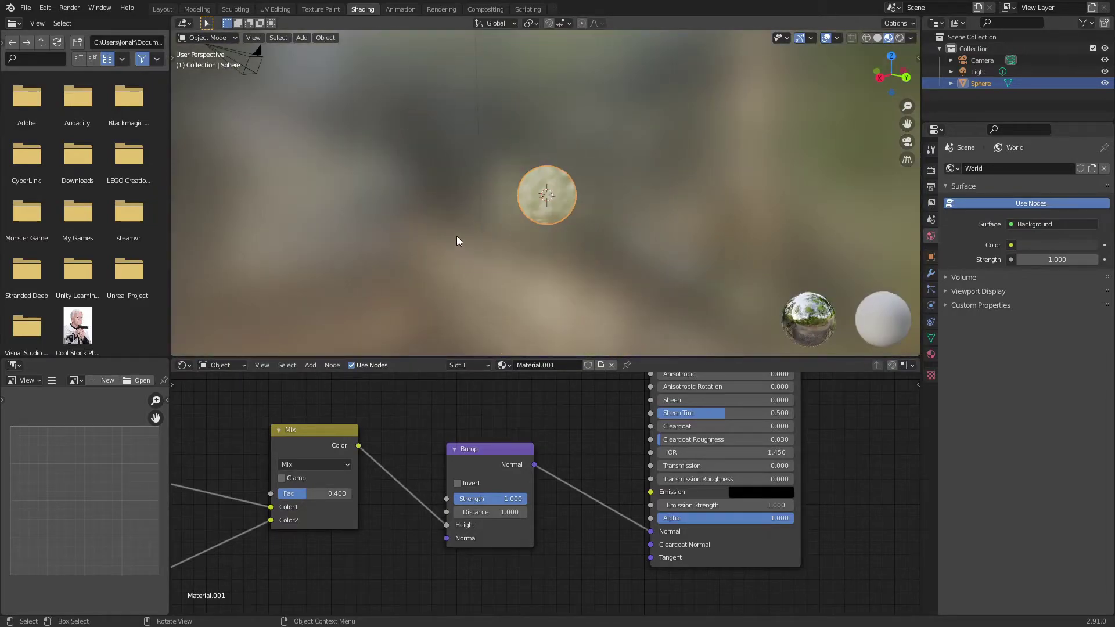
Switch the viewport to rendered shading and move the light closer to the sphere
key(z)
click(459, 169)
scroll(392, 174, down, 4)
click(483, 116)
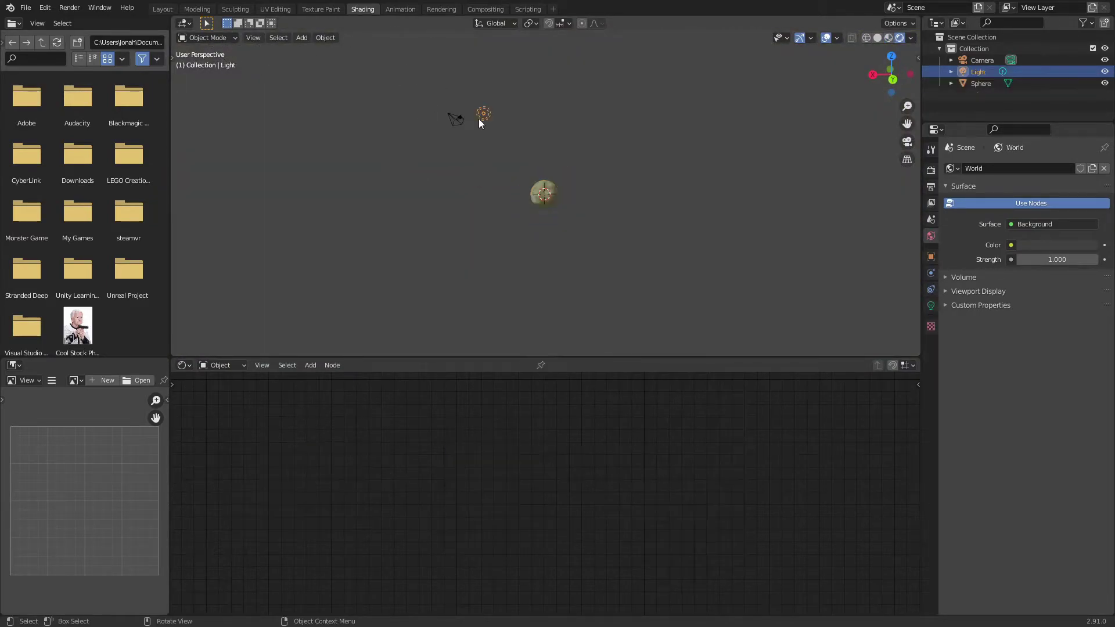
scroll(484, 129, up, 3)
middle_drag(485, 132, 482, 155)
key(g)
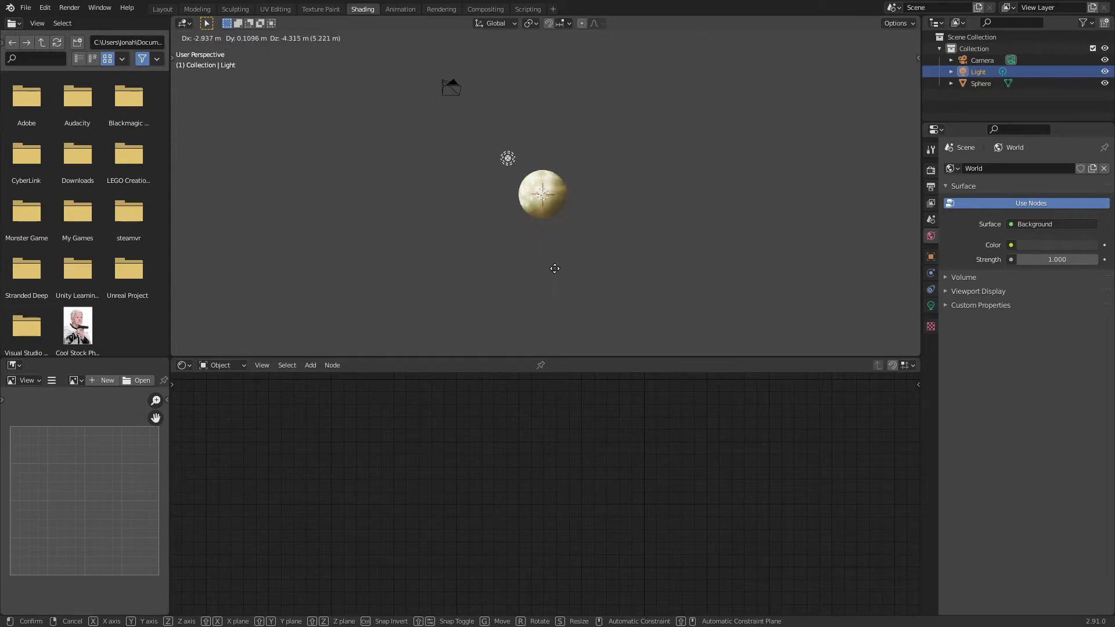
click(557, 260)
Set the second value of the sphere material's Add node to -0.6 and inspect the shading around the sphere
scroll(562, 249, up, 8)
click(521, 238)
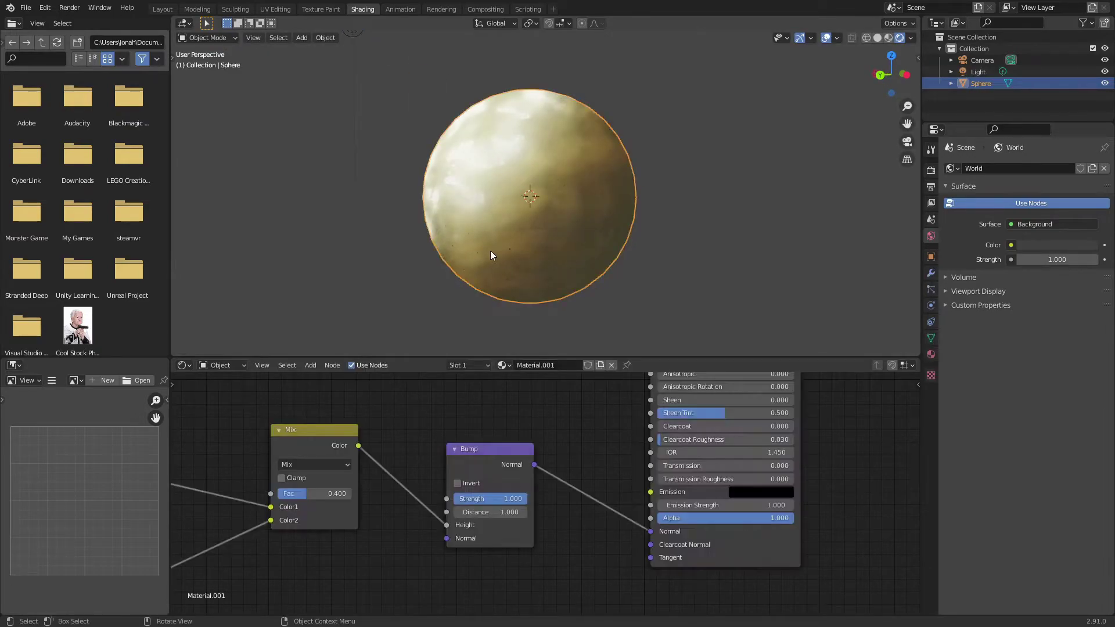
mouse_move(369, 428)
middle_down()
mouse_move(396, 533)
mouse_move(387, 434)
middle_up()
middle_drag(417, 515, 408, 474)
middle_drag(564, 572, 579, 530)
scroll(578, 528, up, 3)
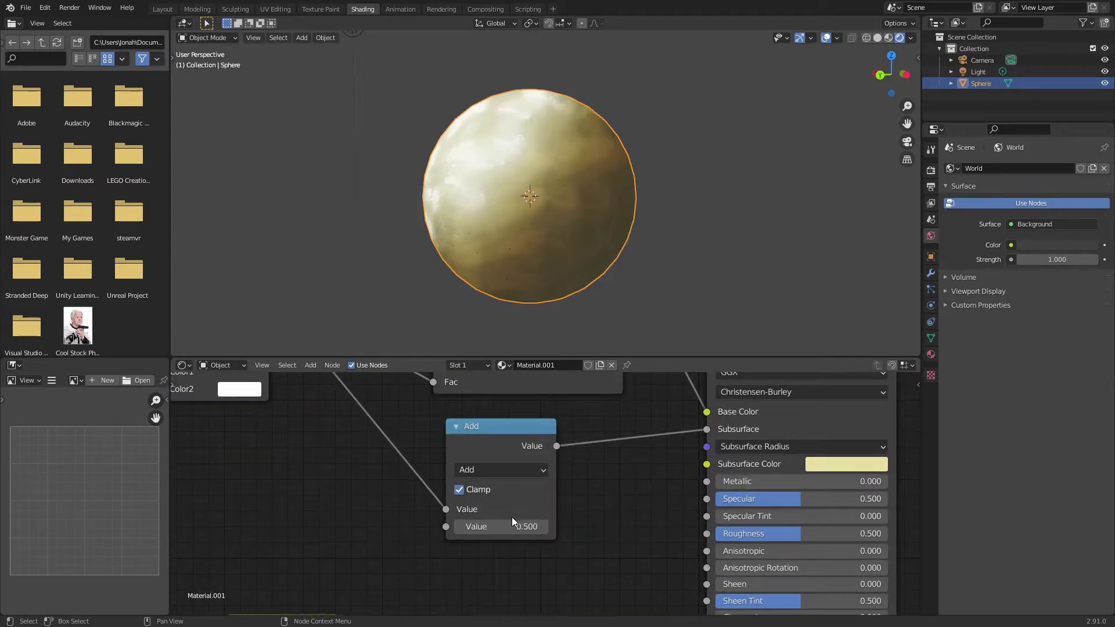
drag(510, 526, 419, 526)
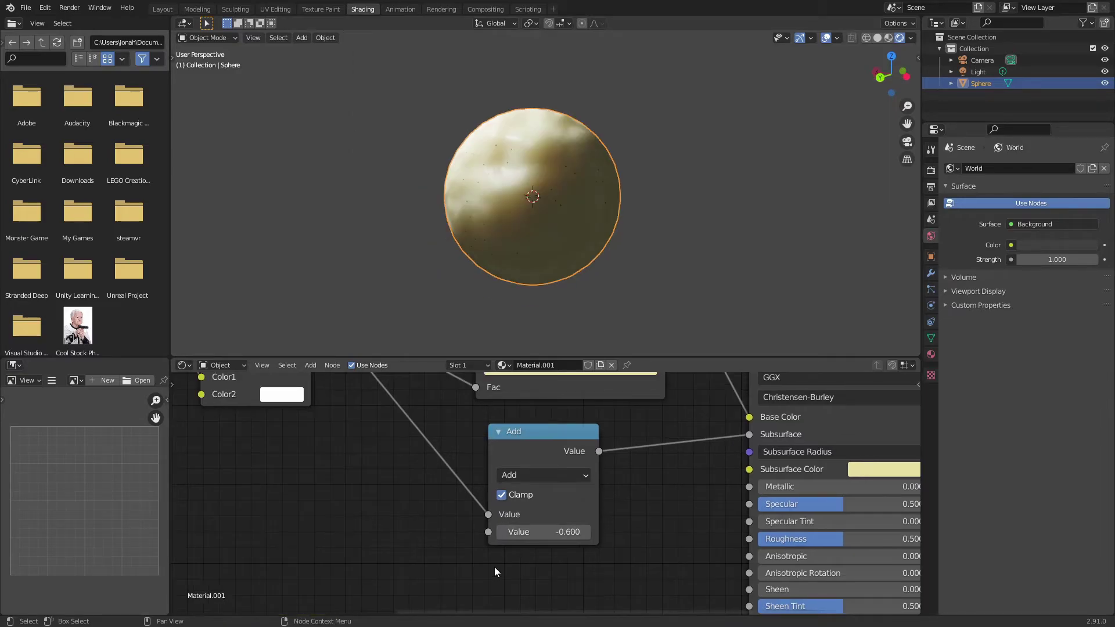
middle_drag(562, 282, 447, 291)
scroll(447, 291, up, 5)
scroll(503, 248, down, 2)
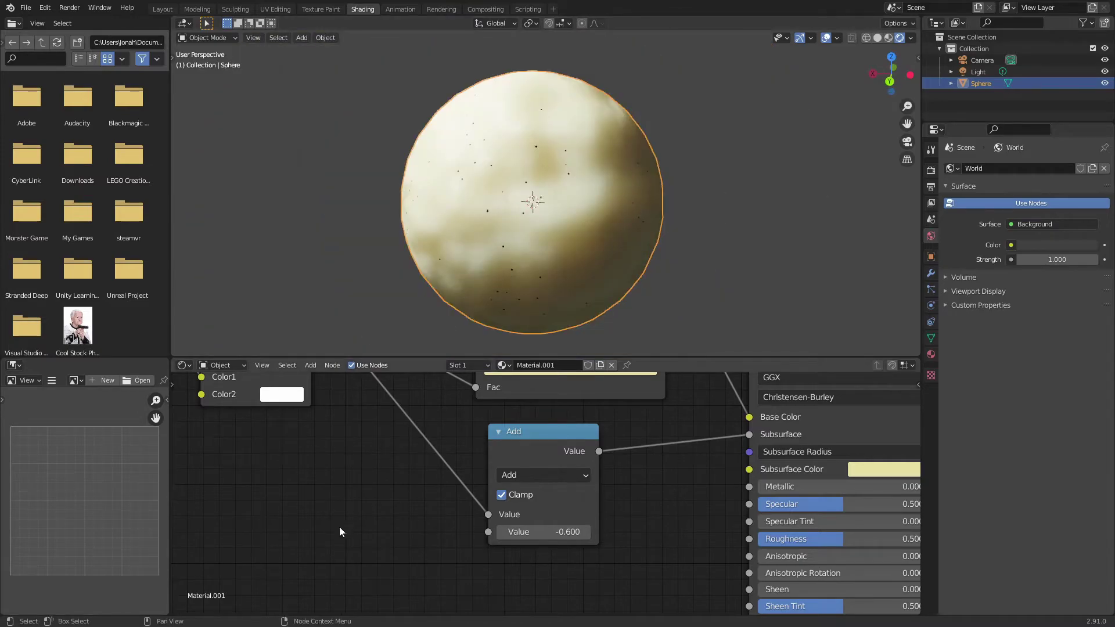
Set the Bump node's strength to 0.6
scroll(559, 221, down, 1)
middle_drag(461, 510, 478, 319)
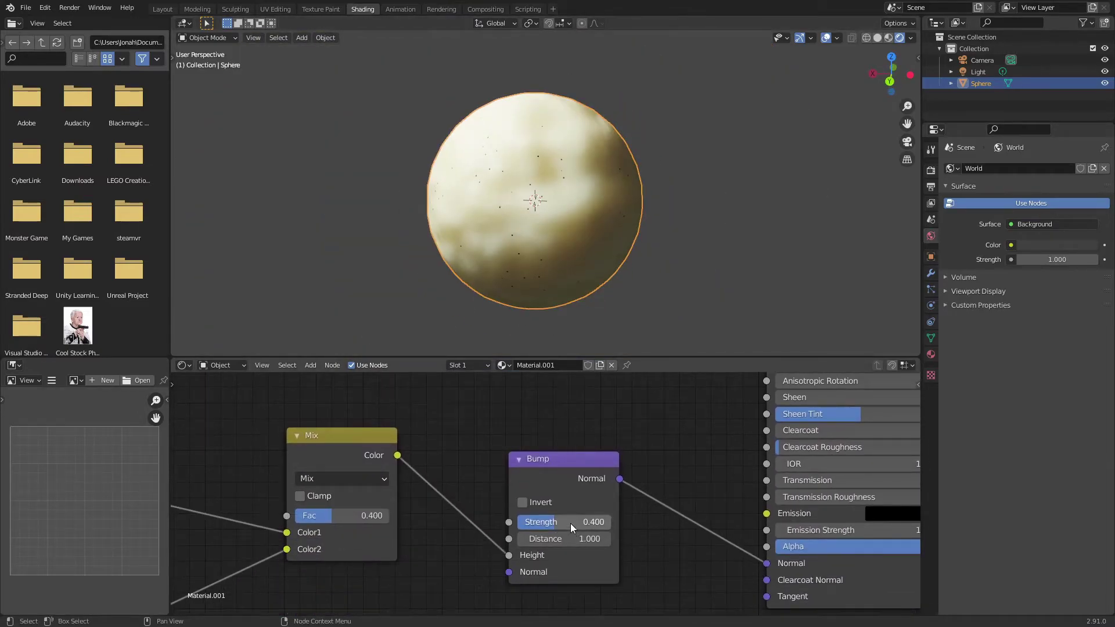
drag(570, 525, 627, 526)
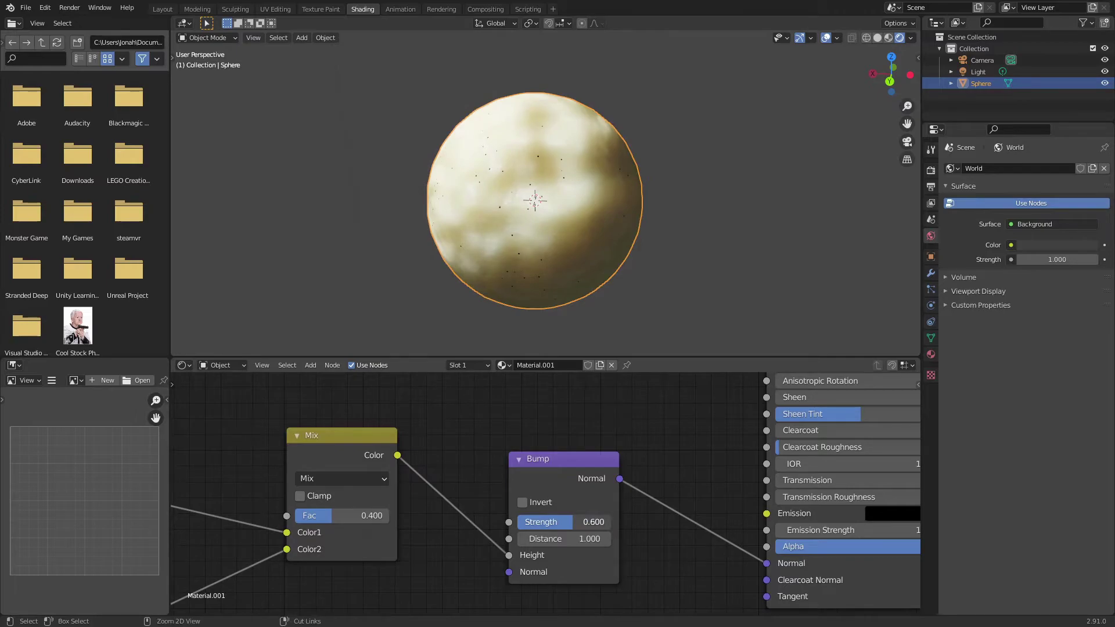
Set the scale of the Voronoi Texture that produces the spots to 30
mouse_move(445, 413)
middle_down()
mouse_move(597, 563)
mouse_move(855, 616)
middle_up()
middle_drag(508, 469, 699, 418)
middle_drag(465, 503, 521, 354)
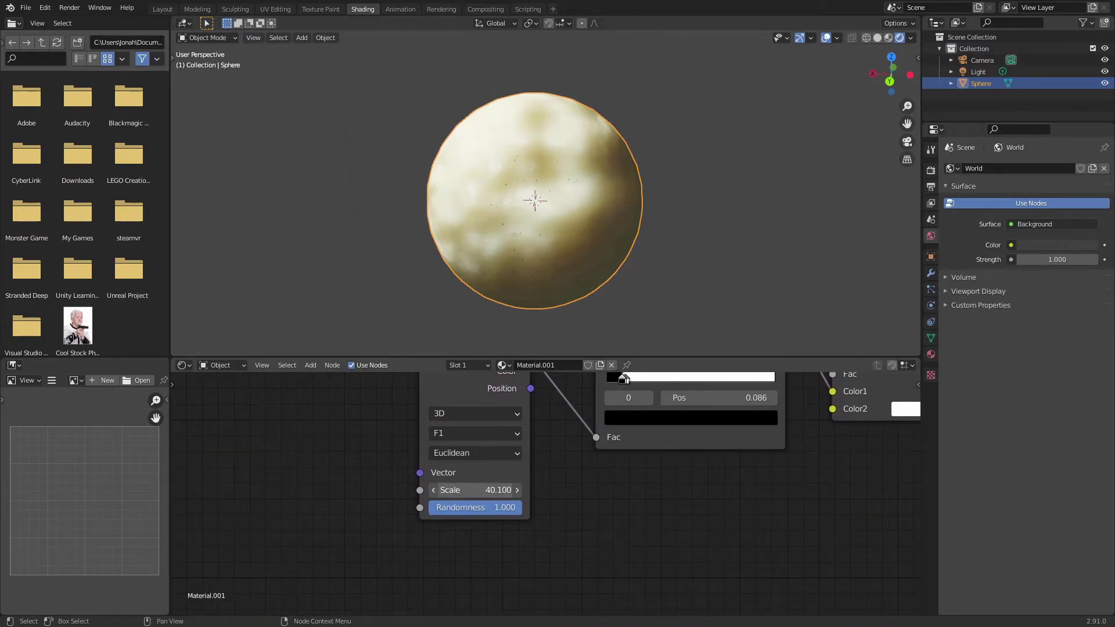
drag(476, 490, 418, 490)
middle_drag(562, 452, 563, 475)
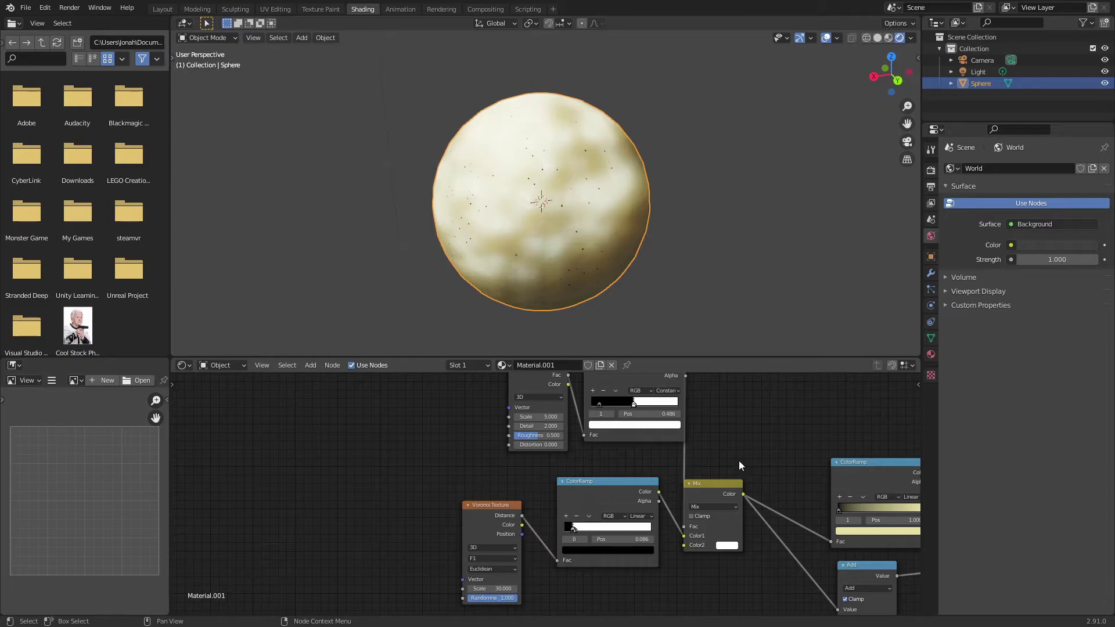
scroll(739, 461, up, 1)
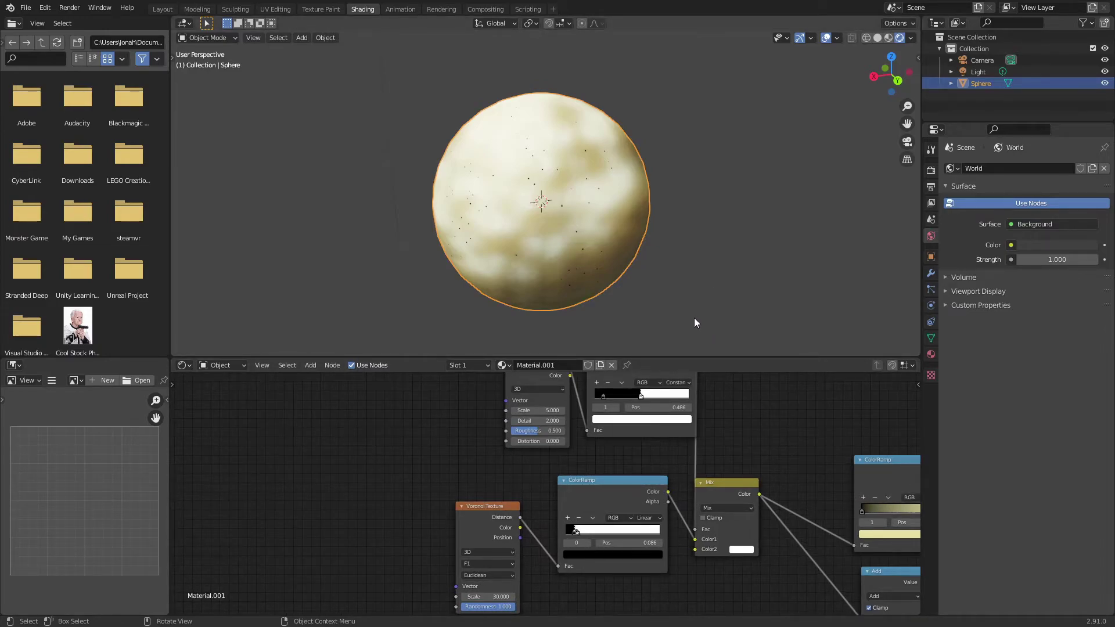
In the Layout workspace, move the sphere along the Y axis well away from the origin
click(162, 9)
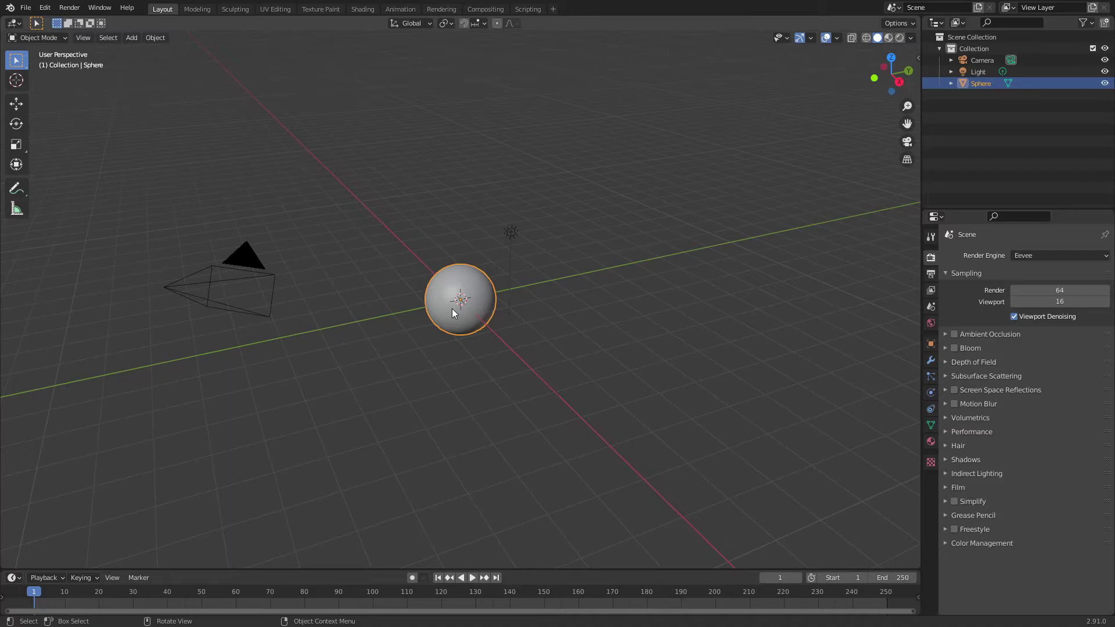
middle_drag(455, 314, 545, 356)
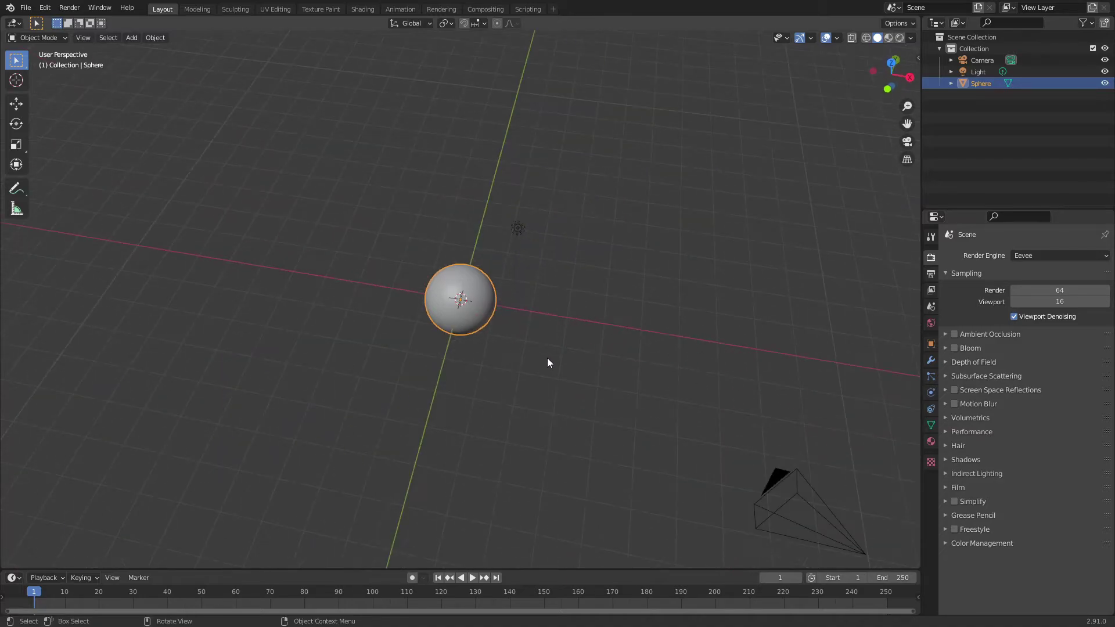
key(g)
key(y)
click(263, 47)
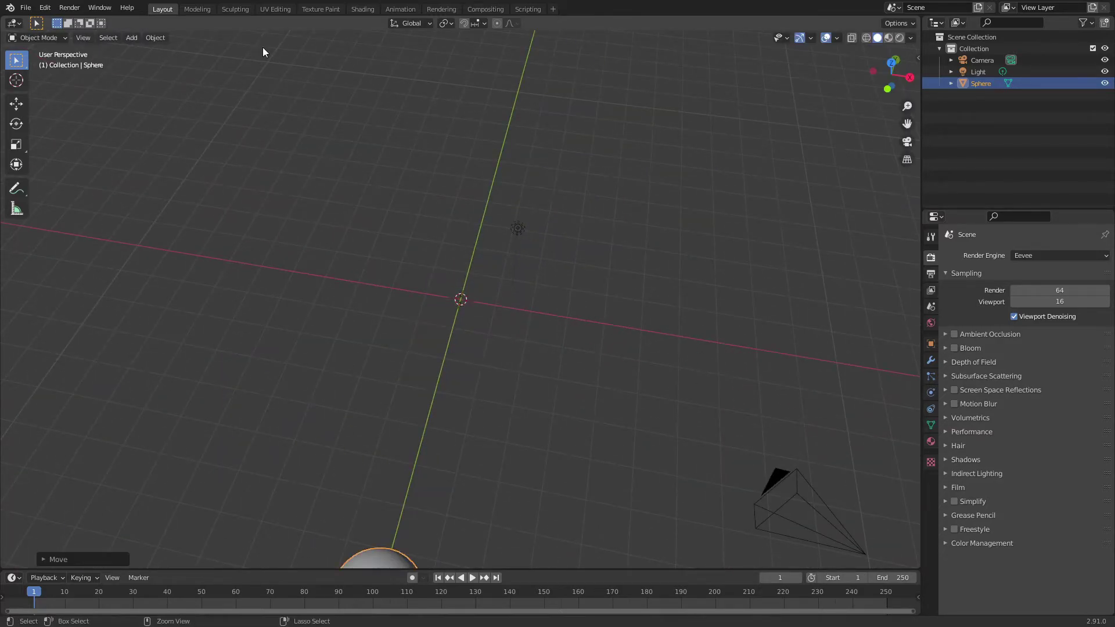
Add a ball metaball at the origin
middle_drag(364, 199, 456, 194)
key(shift+a)
mouse_move(456, 195)
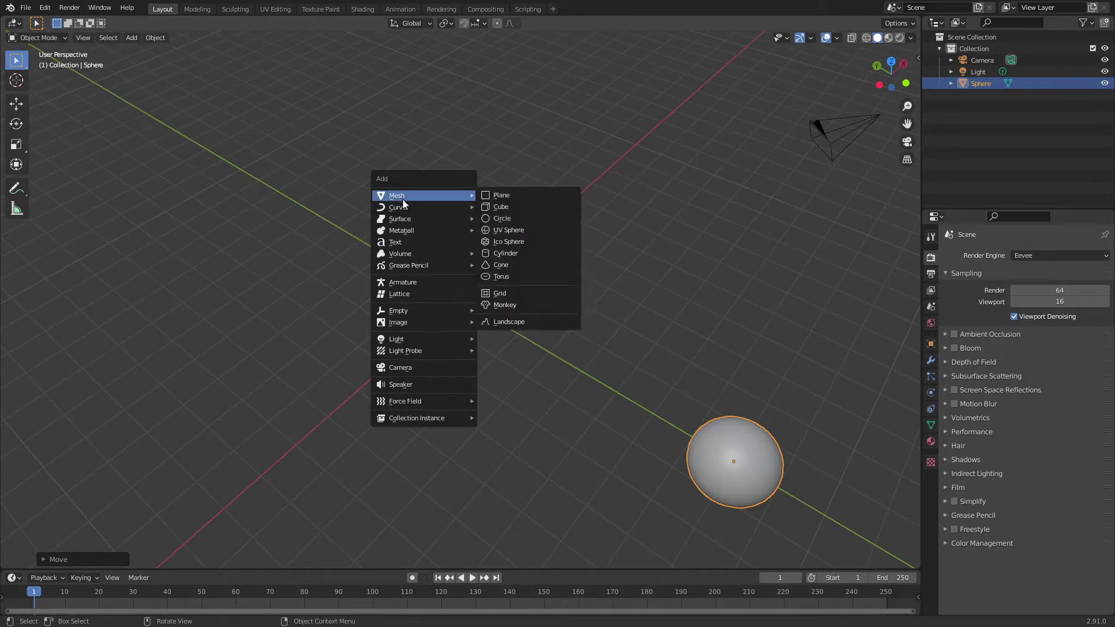
mouse_move(403, 228)
click(488, 231)
middle_drag(539, 260, 564, 215)
scroll(538, 232, up, 4)
Duplicate the metaball four times, placing the copies so they merge into a lumpy cluster
key(shift+d)
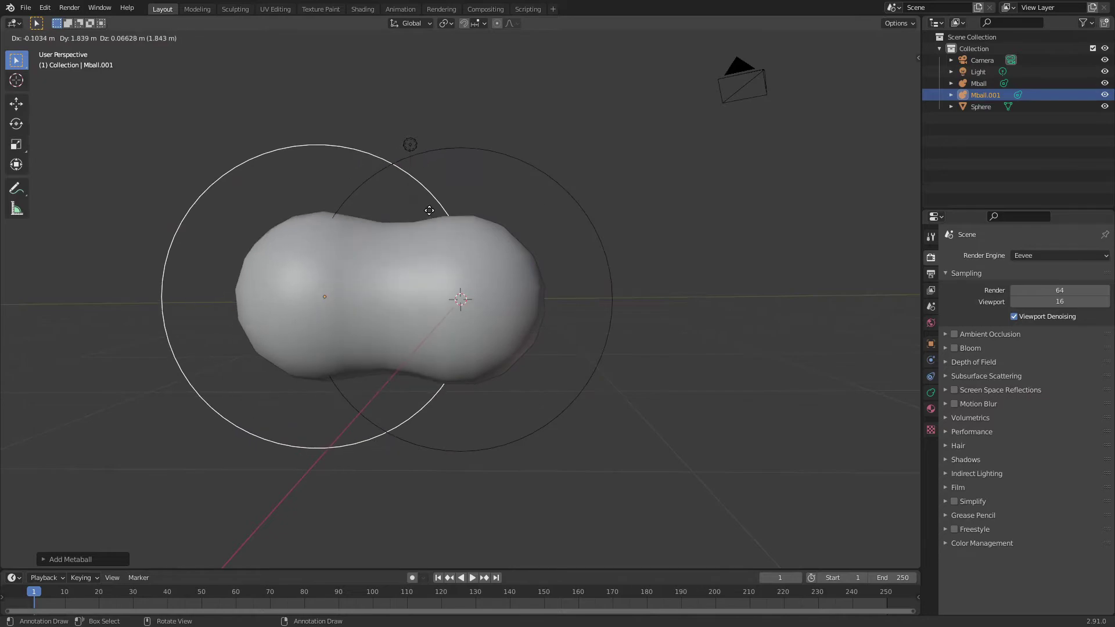
click(395, 222)
key(shift+d)
click(542, 138)
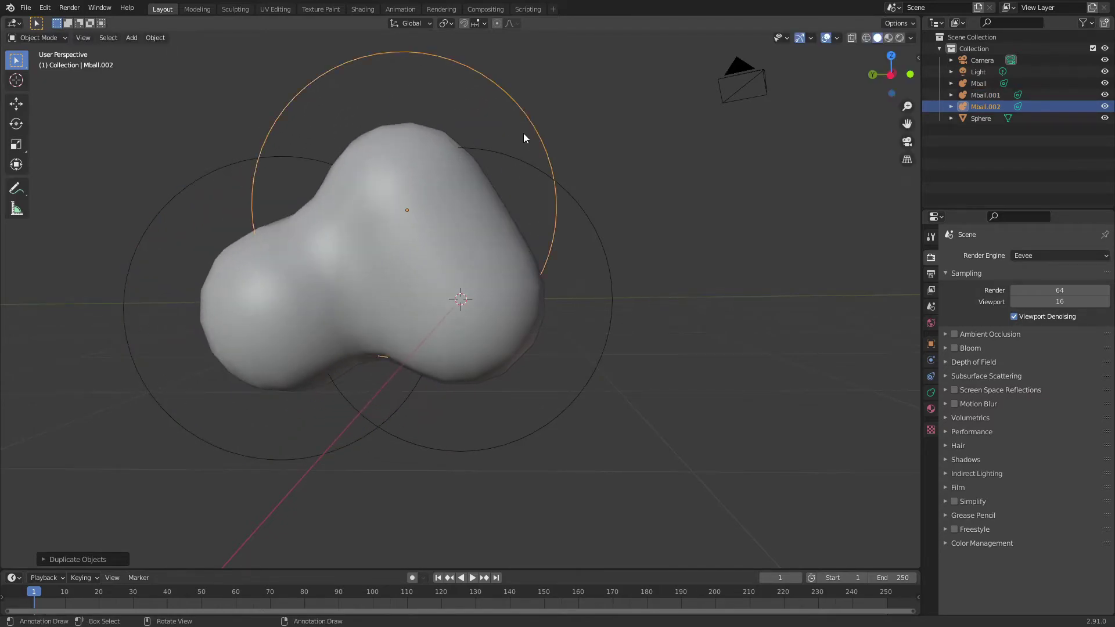
middle_drag(542, 138, 675, 151)
key(shift+d)
click(550, 265)
middle_drag(550, 265, 588, 264)
key(shift+d)
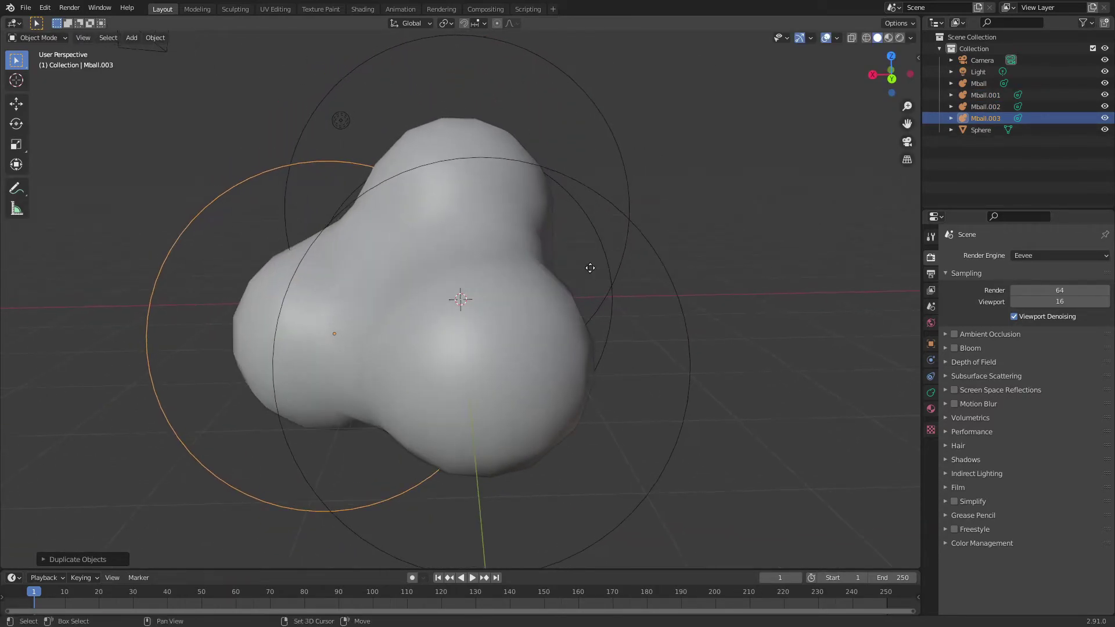
click(844, 264)
middle_drag(844, 263, 397, 234)
Delete all the metaballs together with the light
drag(313, 168, 666, 331)
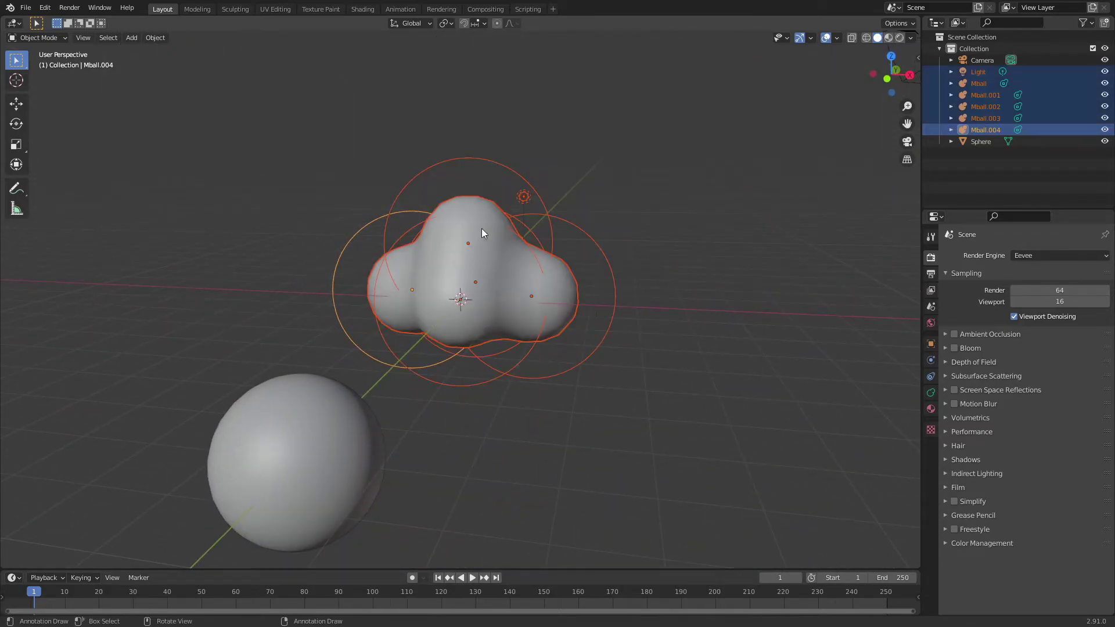
key(x)
click(466, 229)
Add a new UV sphere at the origin
key(shift+a)
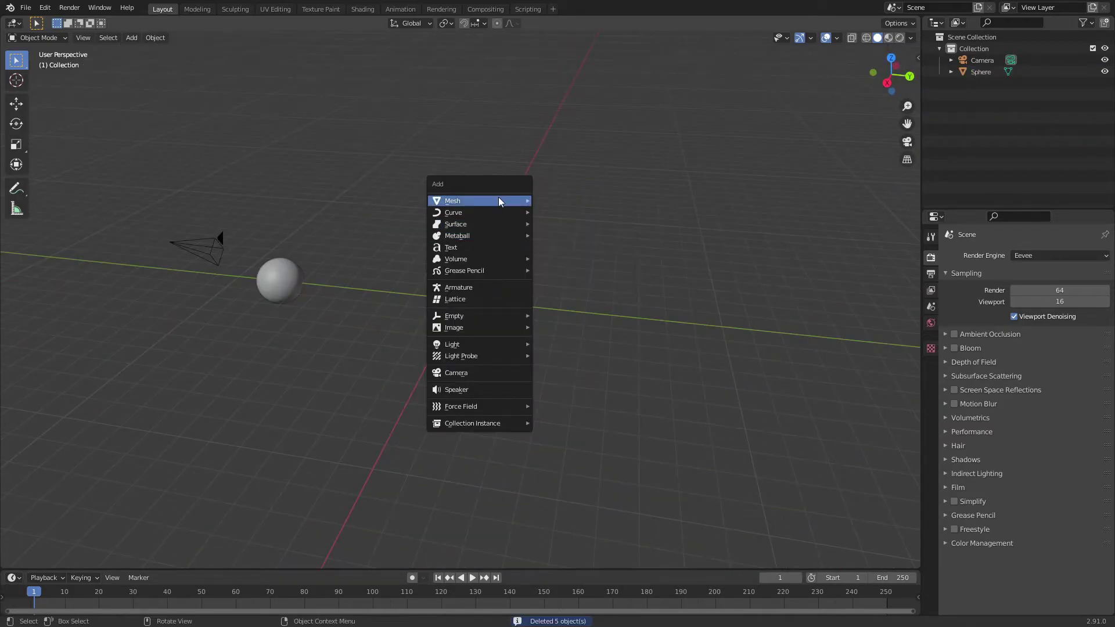
mouse_move(499, 197)
click(568, 227)
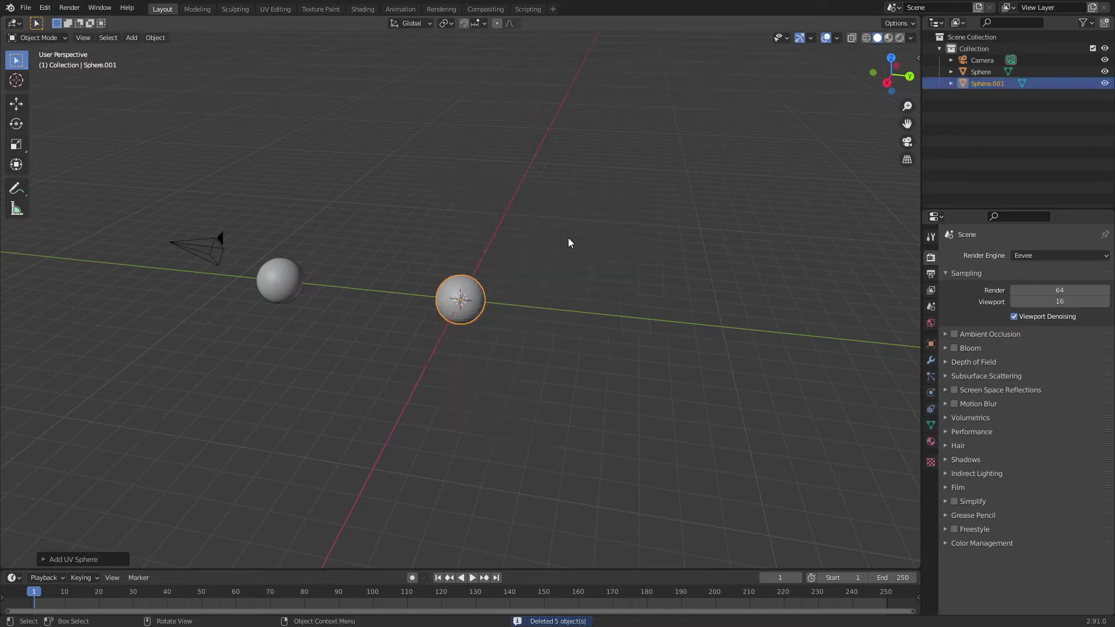
scroll(532, 281, up, 2)
middle_drag(533, 286, 548, 263)
Duplicate the new sphere four times to form an overlapping row of three with two spheres stacked above
key(shift+d)
click(497, 271)
key(shift+d)
click(524, 228)
key(shift+d)
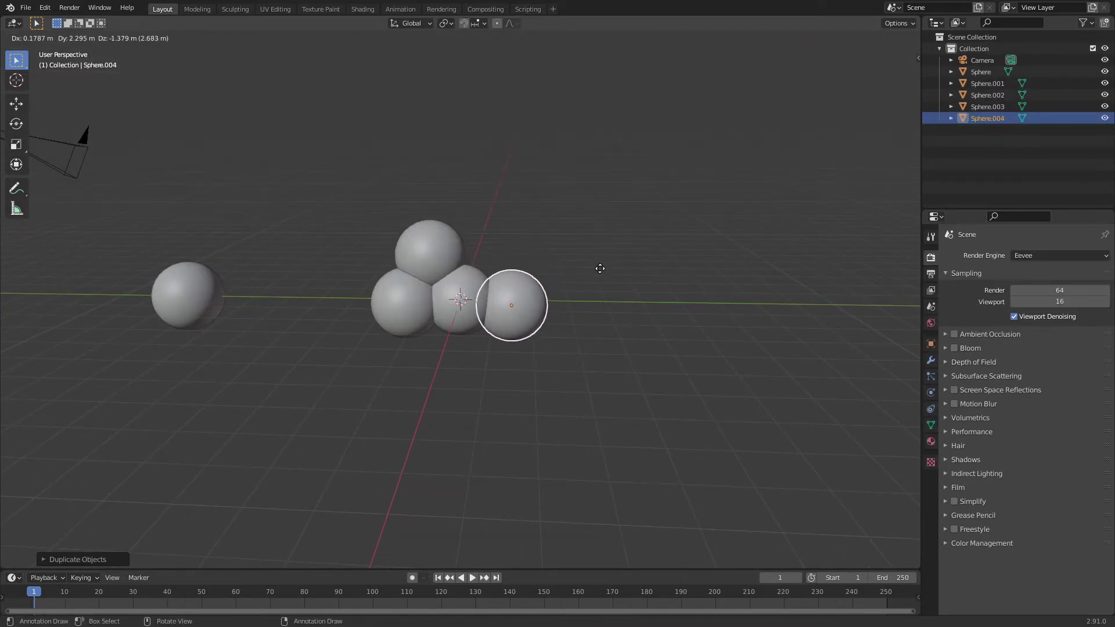
click(599, 268)
key(shift+d)
click(576, 231)
Duplicate three more spheres at base level to extend the row into a triangular base
middle_drag(575, 232, 411, 219)
key(shift+d)
click(440, 256)
middle_drag(441, 257, 454, 385)
key(shift+d)
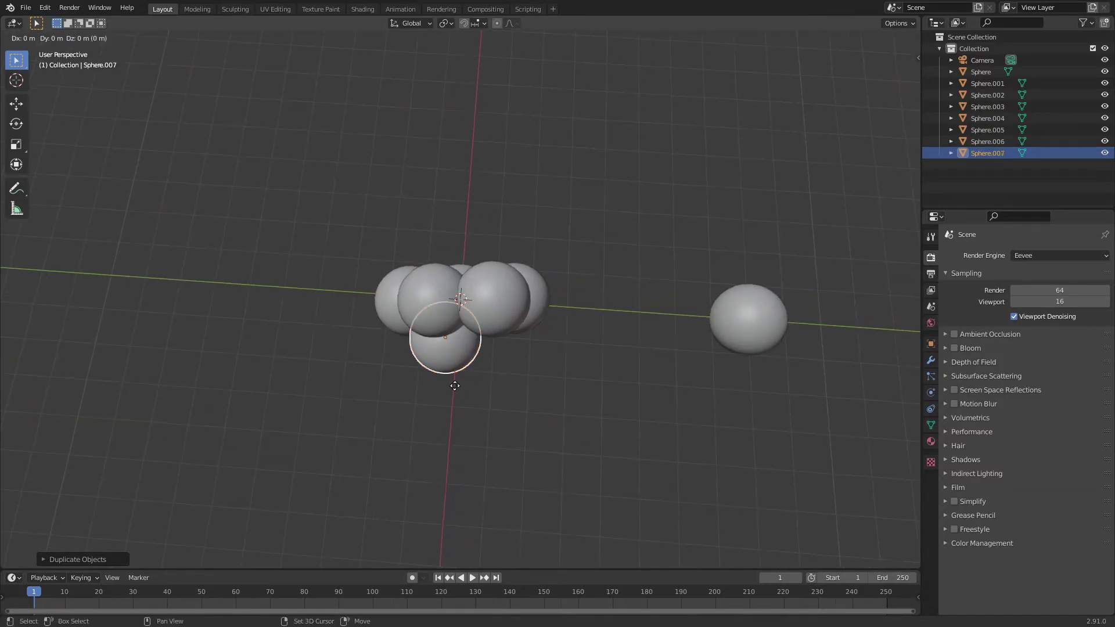
click(555, 390)
key(shift+d)
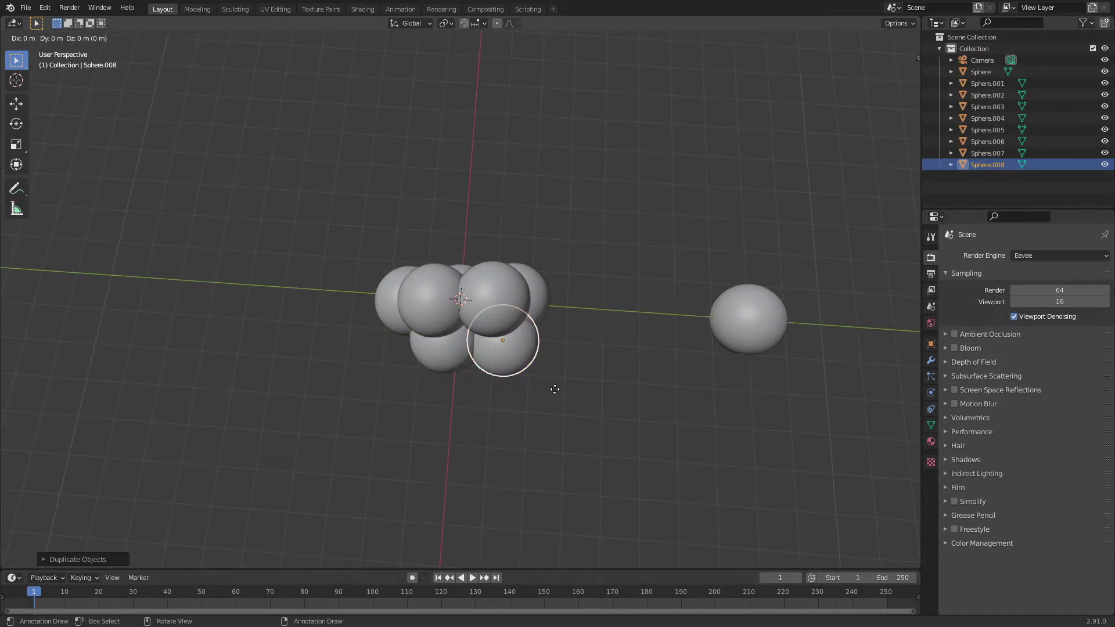
click(518, 436)
middle_drag(519, 436, 625, 338)
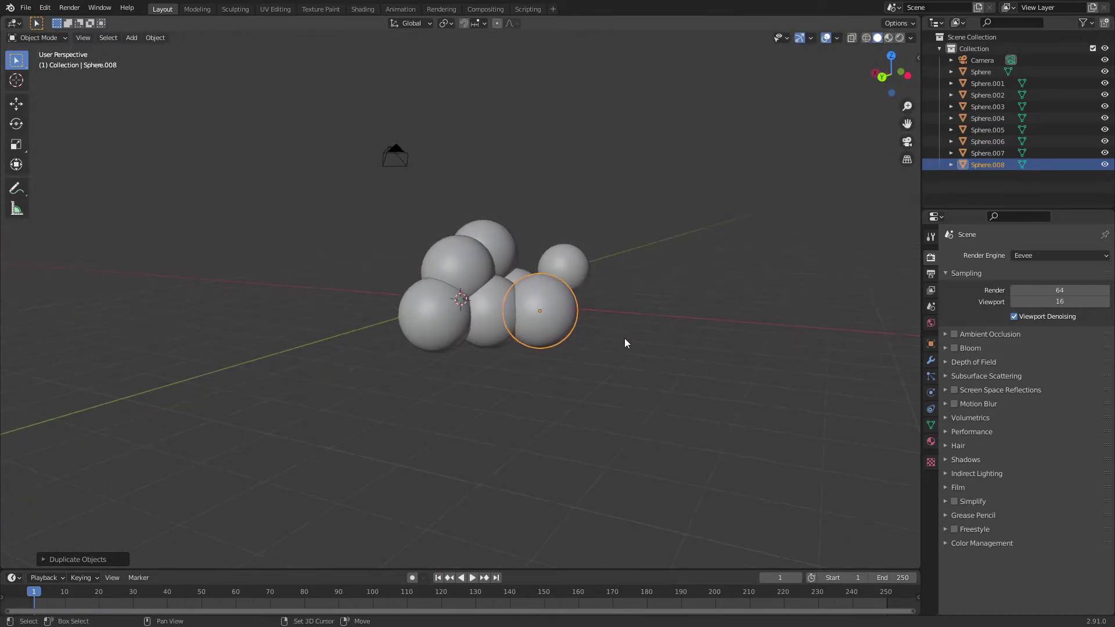
Duplicate two more spheres to complete the second layer and the peak of the pyramid-shaped cluster
key(shift+d)
click(594, 286)
middle_drag(593, 286, 485, 303)
key(shift+d)
click(433, 314)
Join all spheres of the pyramid-shaped cluster into one object, leaving out the original textured sphere
click(583, 311)
drag(273, 167, 498, 438)
key(ctrl+j)
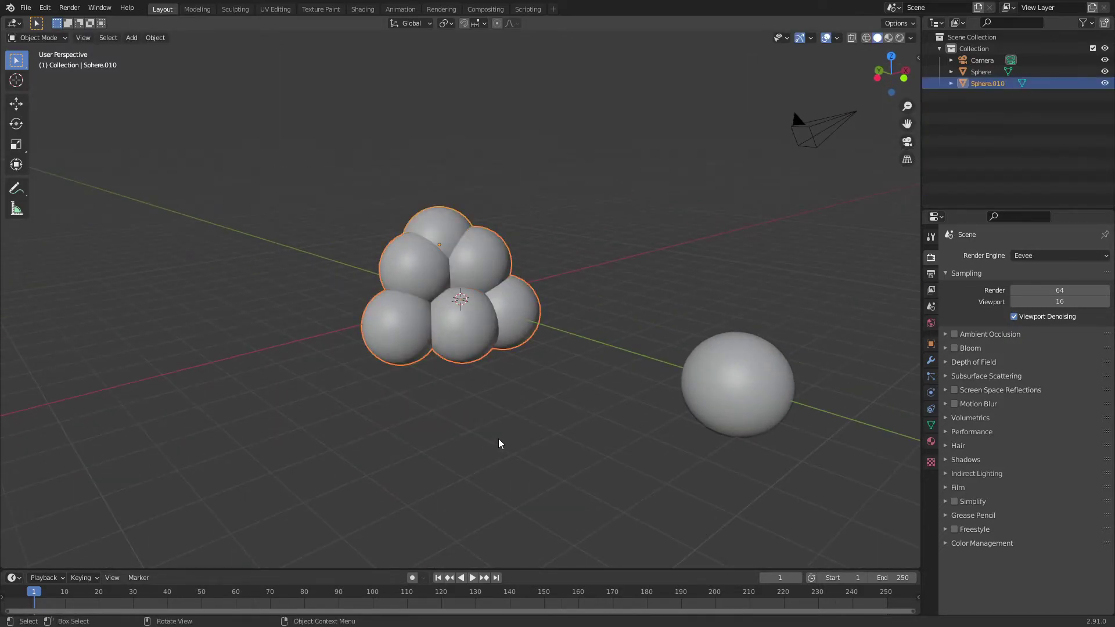
Voxel-remesh the joined cluster with a voxel size of 0.5 m
click(930, 428)
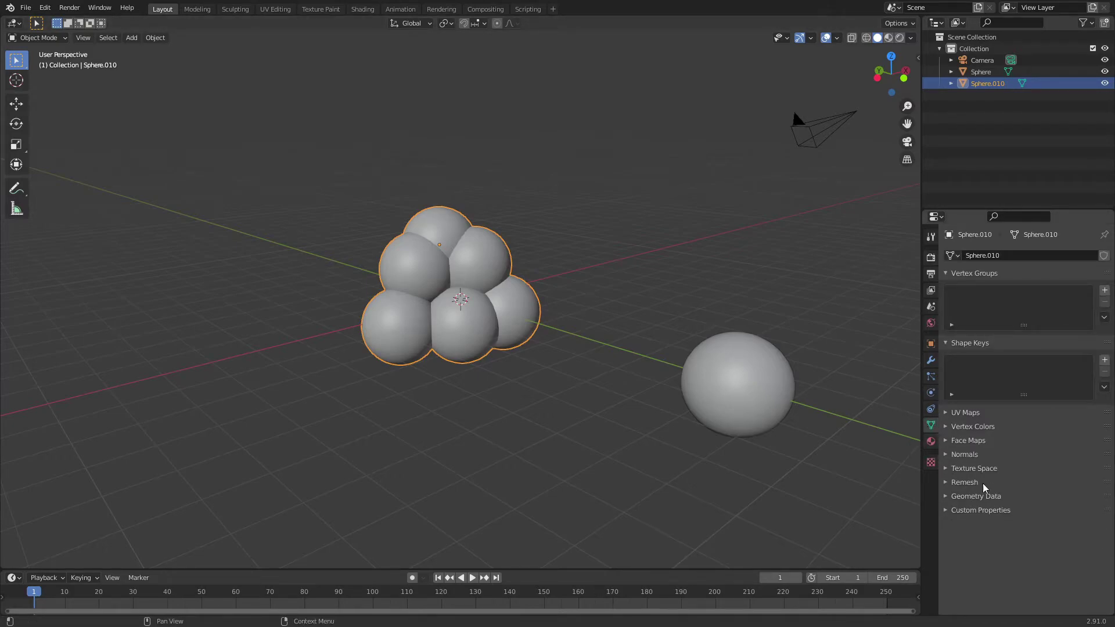
click(962, 482)
scroll(990, 505, down, 1)
click(1063, 485)
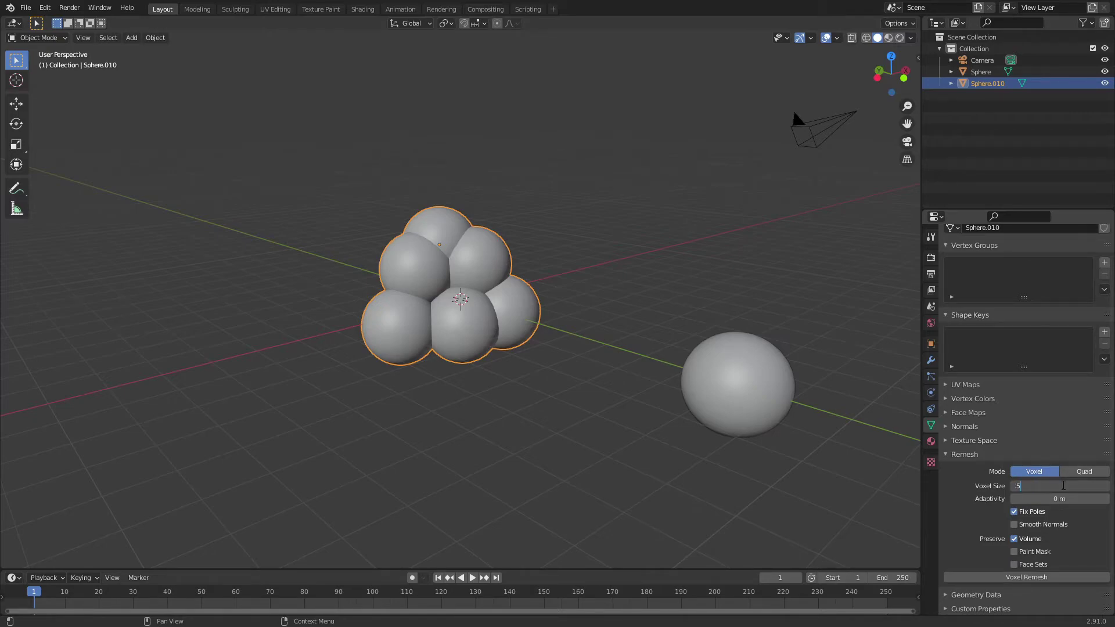
text(.5)
key(Return)
click(1034, 580)
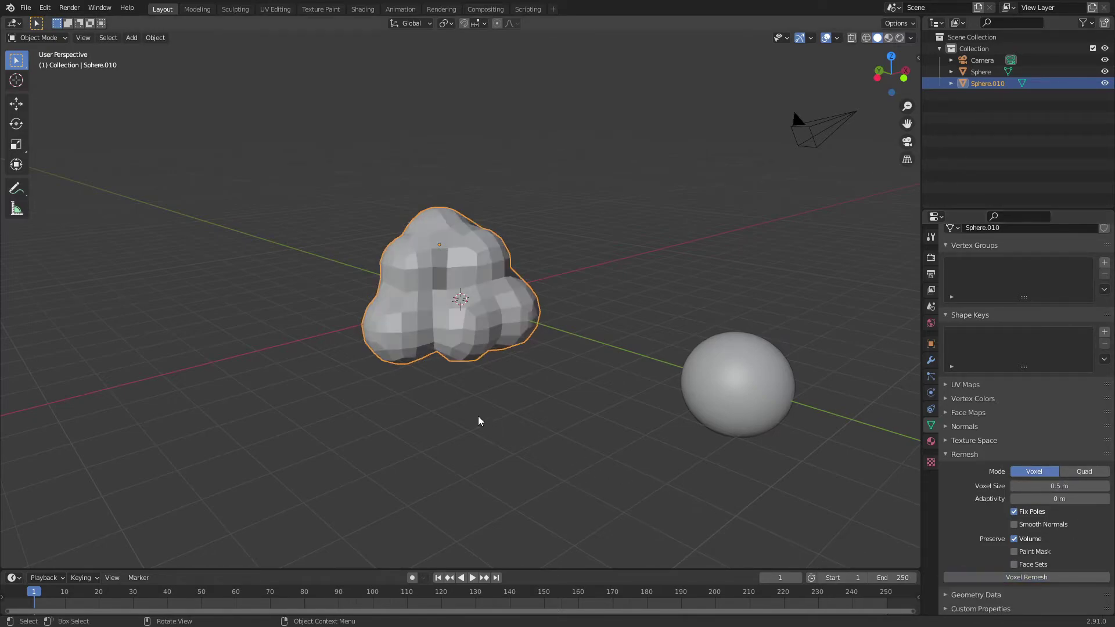
Shade the remeshed cluster smooth
mouse_move(478, 416)
middle_down()
mouse_move(622, 417)
mouse_move(374, 409)
mouse_move(539, 377)
middle_up()
right_click(570, 416)
click(570, 416)
scroll(539, 377, up, 4)
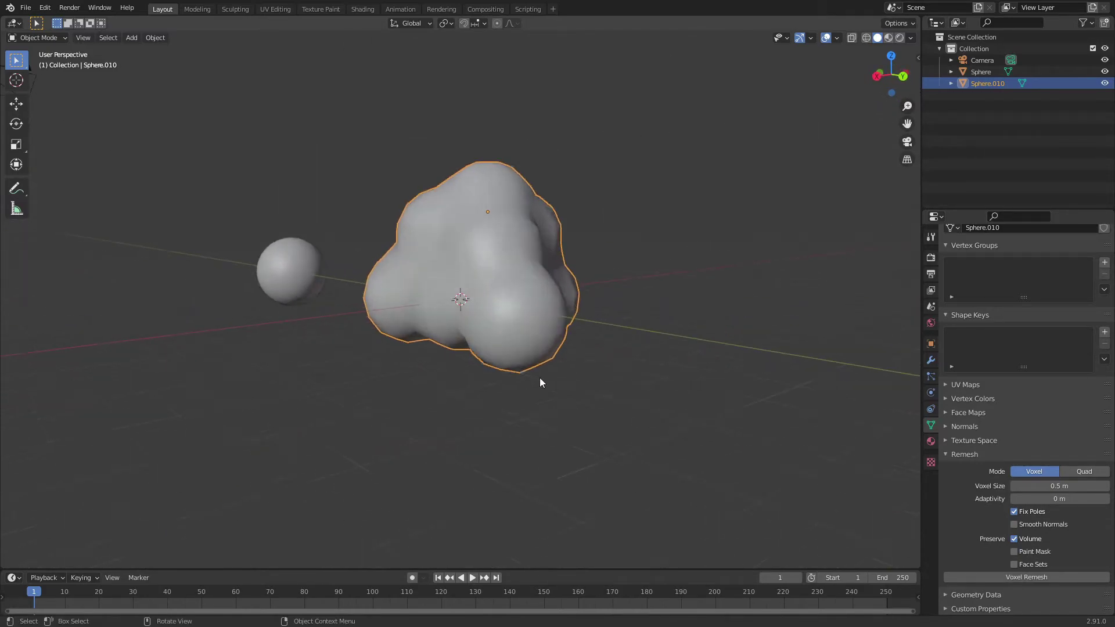
Add a Subdivision Surface modifier to the cluster and set its render level to 1
click(930, 362)
click(996, 255)
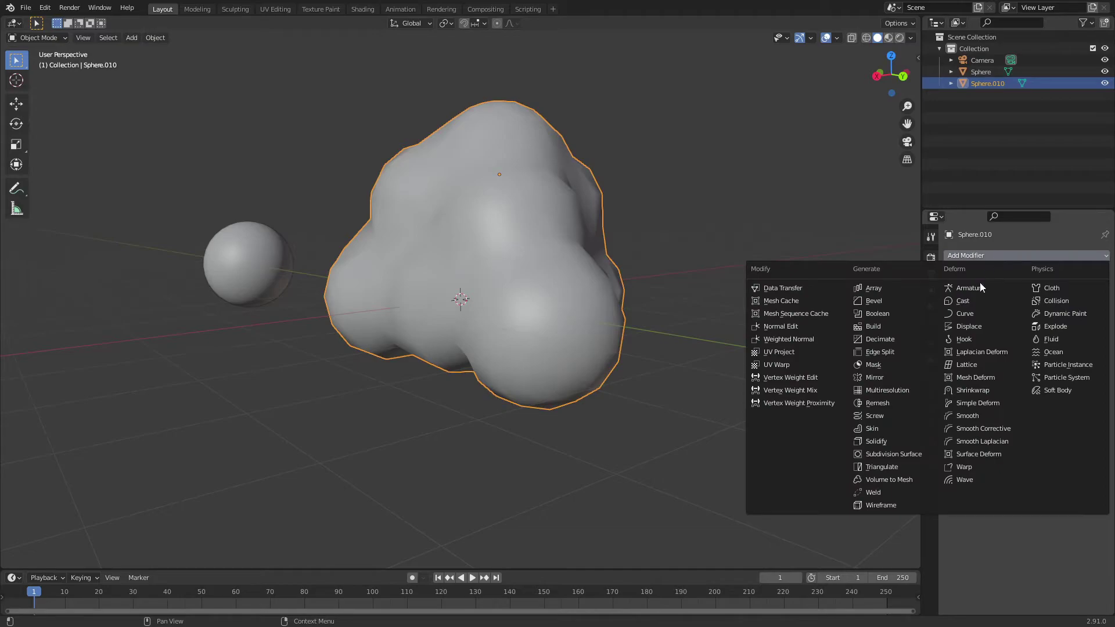
click(894, 455)
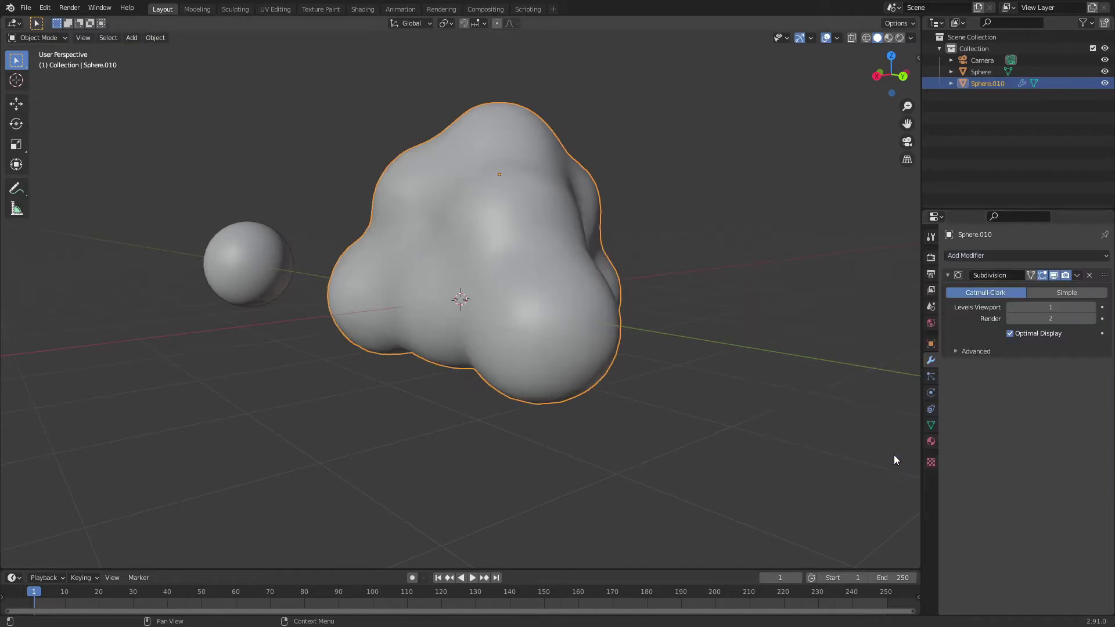
click(1009, 320)
Add a Displace modifier with a new texture to the cluster and open that texture's settings
click(994, 259)
click(978, 321)
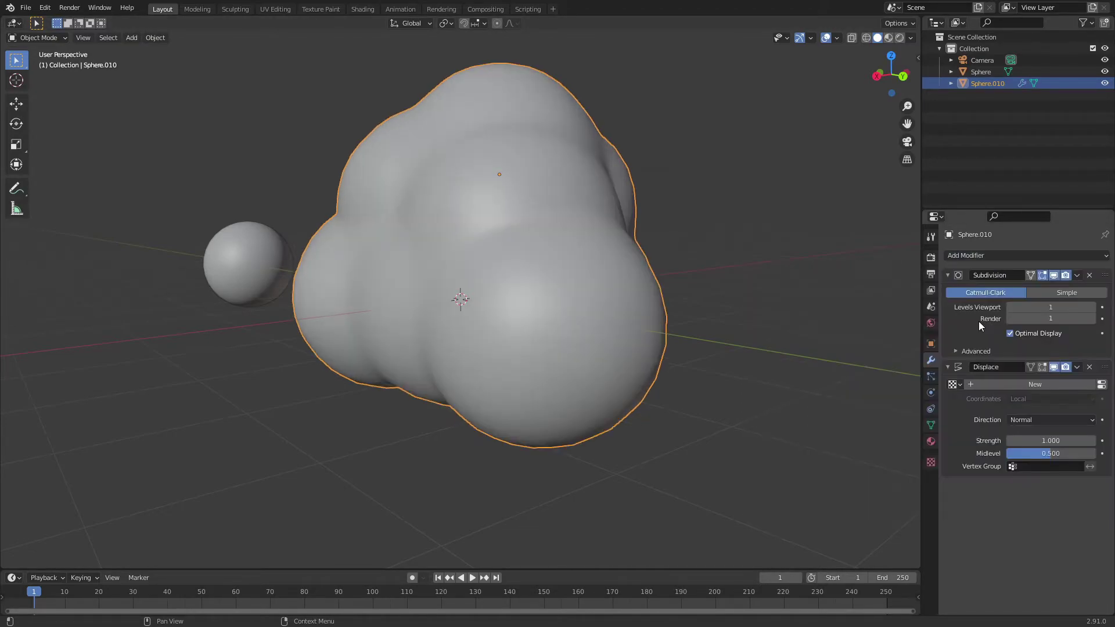
click(1012, 385)
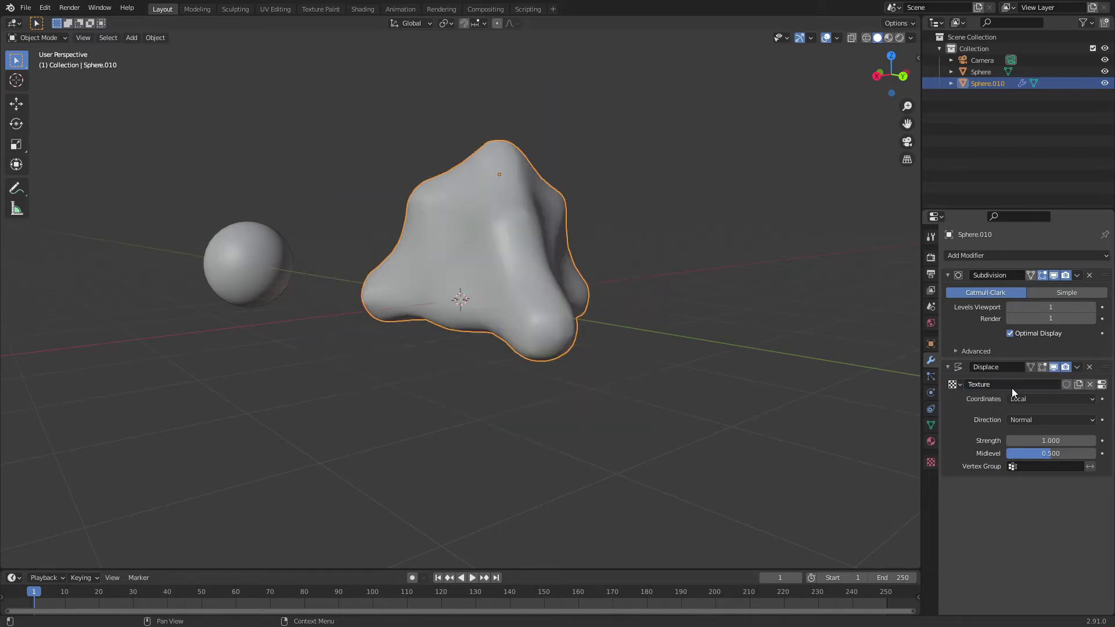
click(932, 461)
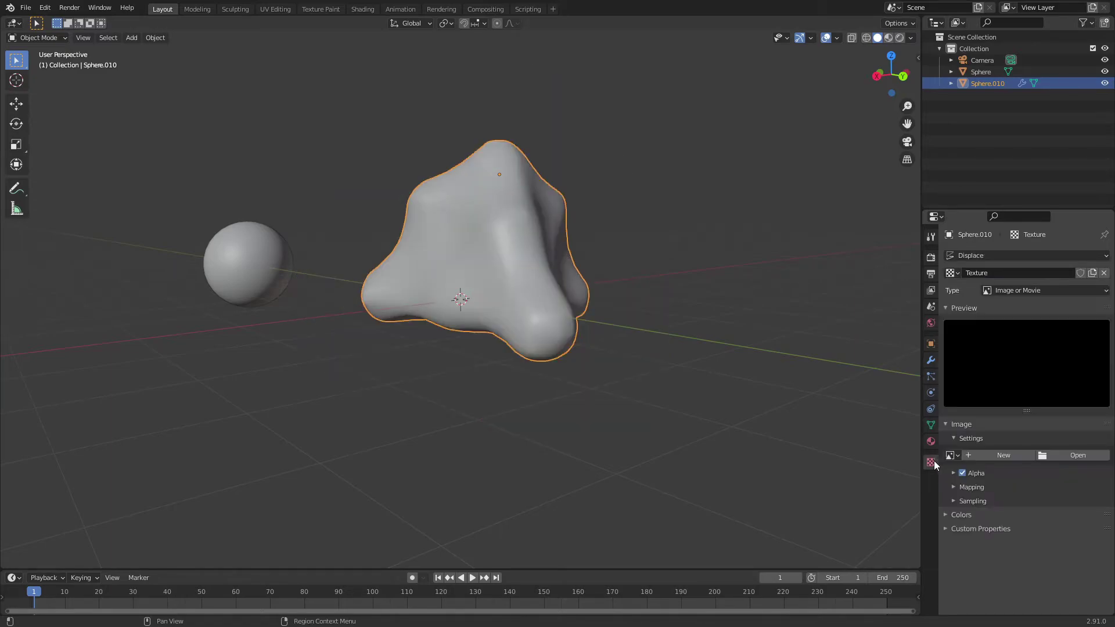
Set the Displace modifier's texture type to Clouds
click(1012, 291)
click(1018, 326)
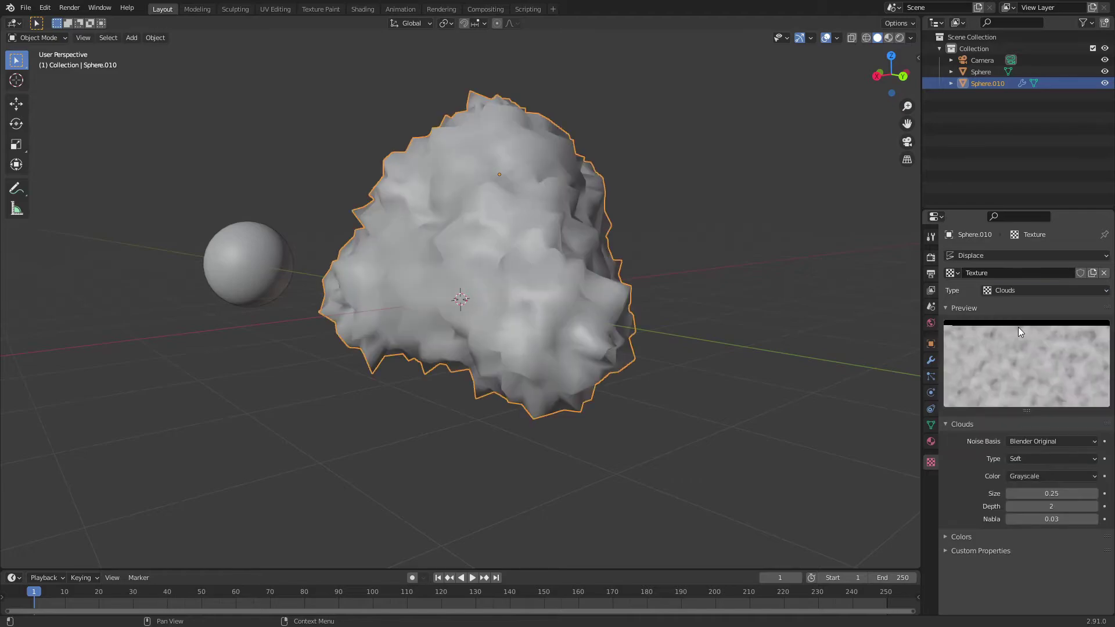
middle_drag(697, 317, 494, 363)
scroll(350, 322, down, 5)
scroll(497, 363, up, 3)
scroll(499, 364, up, 1)
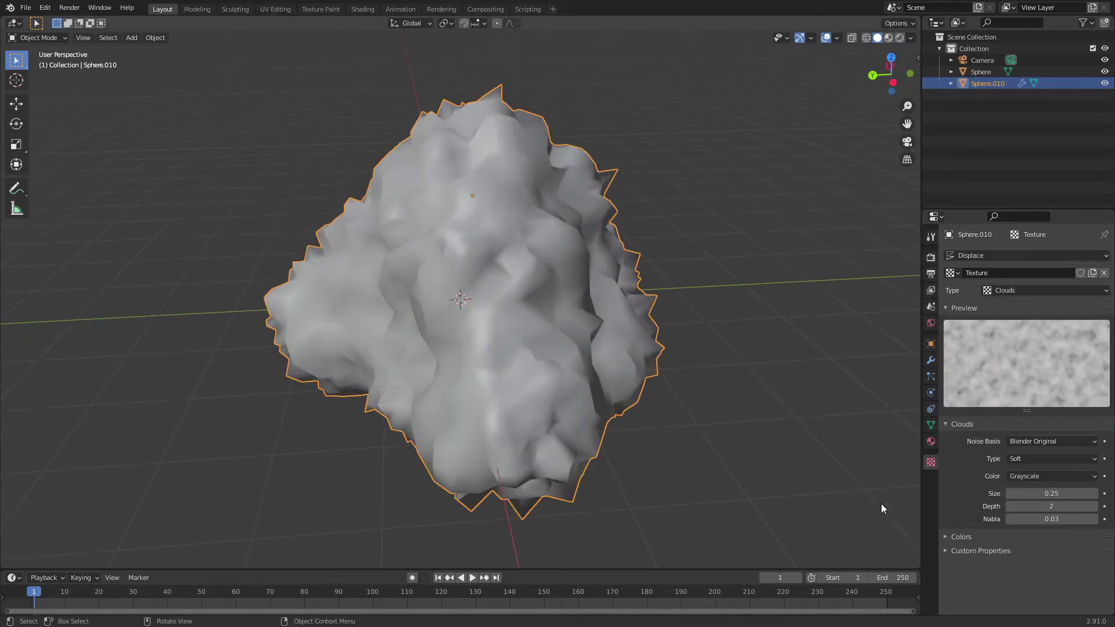
Set the size of the Clouds texture to 0.9
middle_drag(694, 395, 521, 367)
drag(1046, 493, 1082, 493)
click(1054, 493)
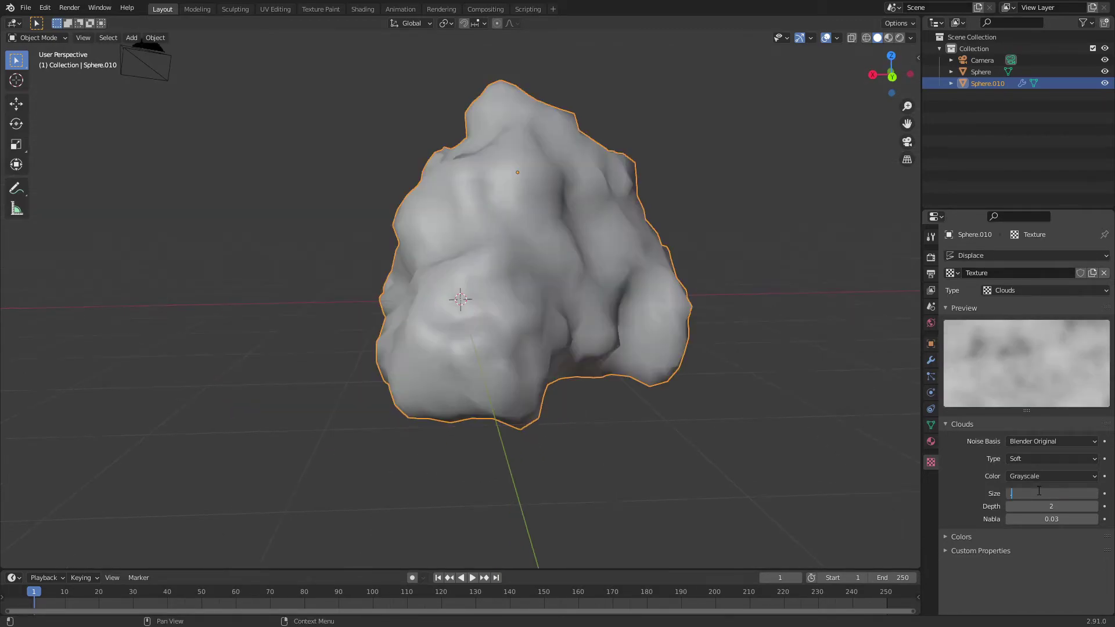
text(0.9)
key(Return)
middle_drag(418, 308, 556, 328)
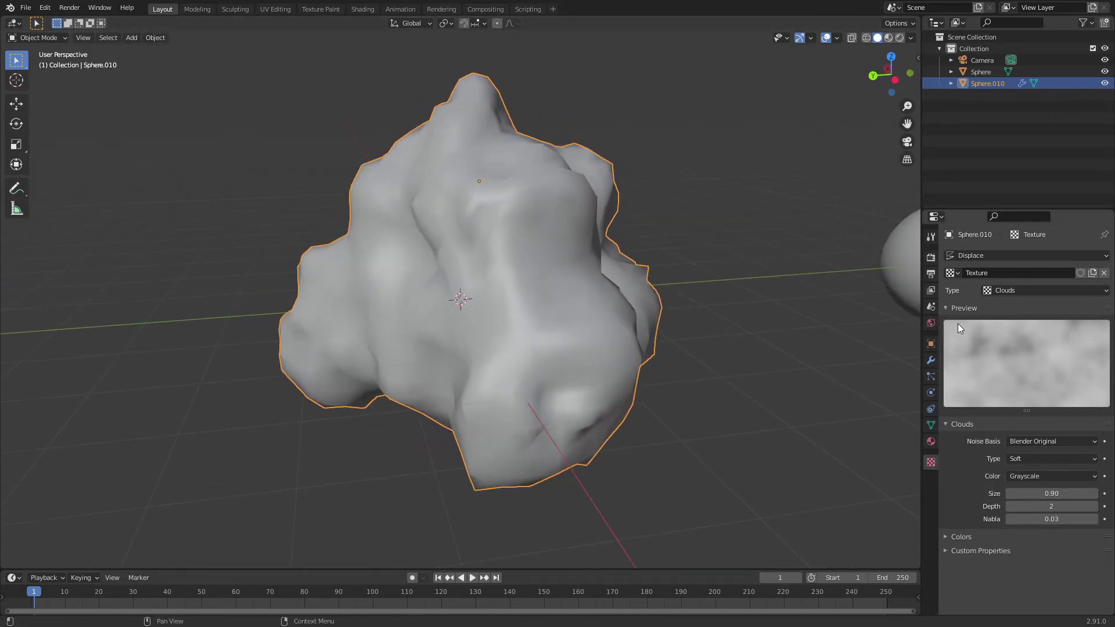
Raise the cluster's Subdivision modifier to 2 levels for both viewport and render
click(931, 360)
click(1092, 308)
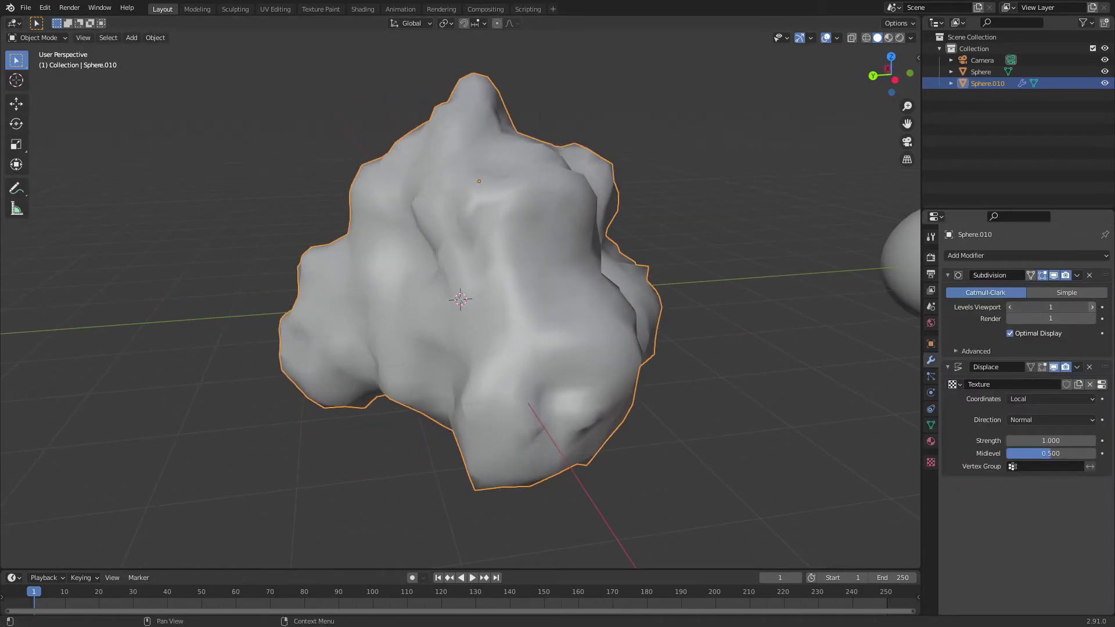
click(1093, 318)
middle_drag(697, 308, 563, 297)
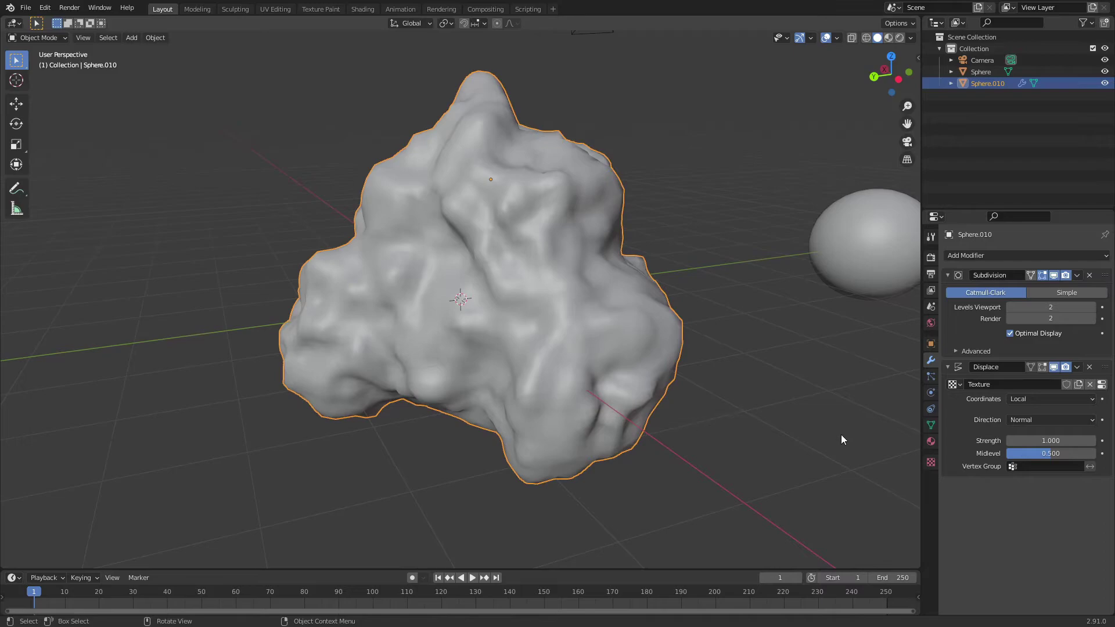
Reduce the strength of the cluster's Displace modifier to 0.370
drag(1044, 441, 1007, 440)
middle_drag(699, 352, 643, 348)
scroll(633, 344, down, 4)
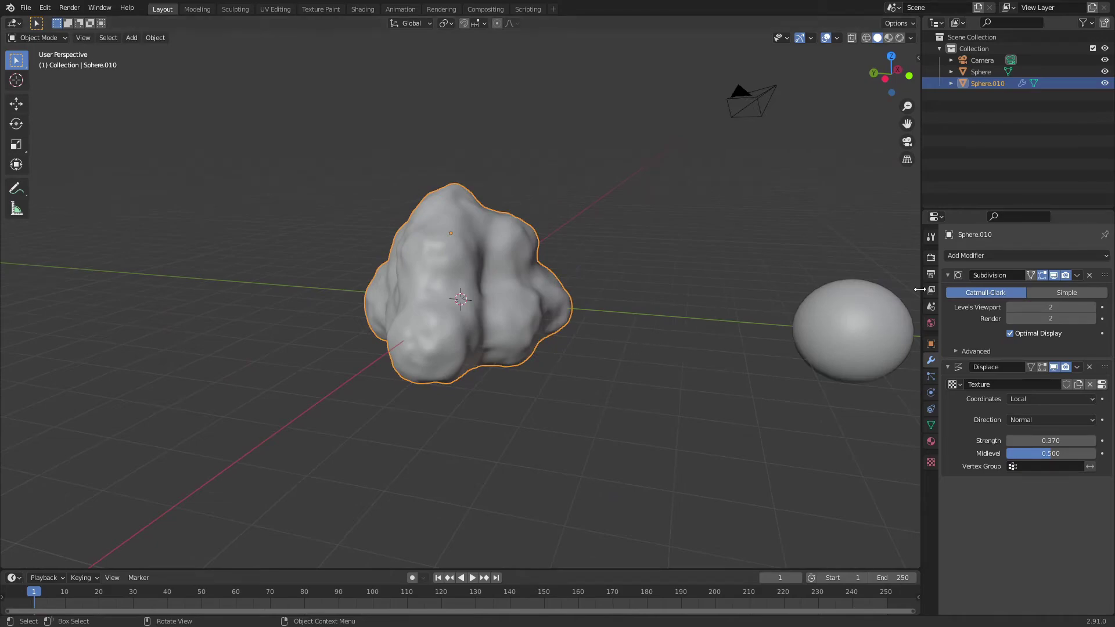
Add a second Subdivision Surface modifier below the Displace modifier and set its viewport level to 2
click(967, 256)
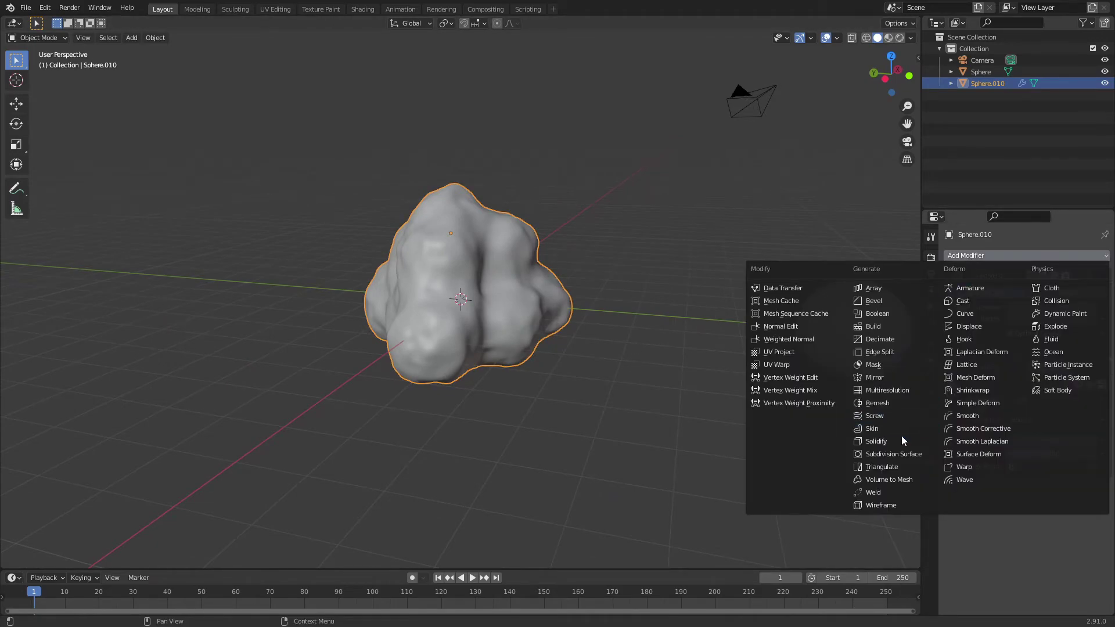
click(902, 455)
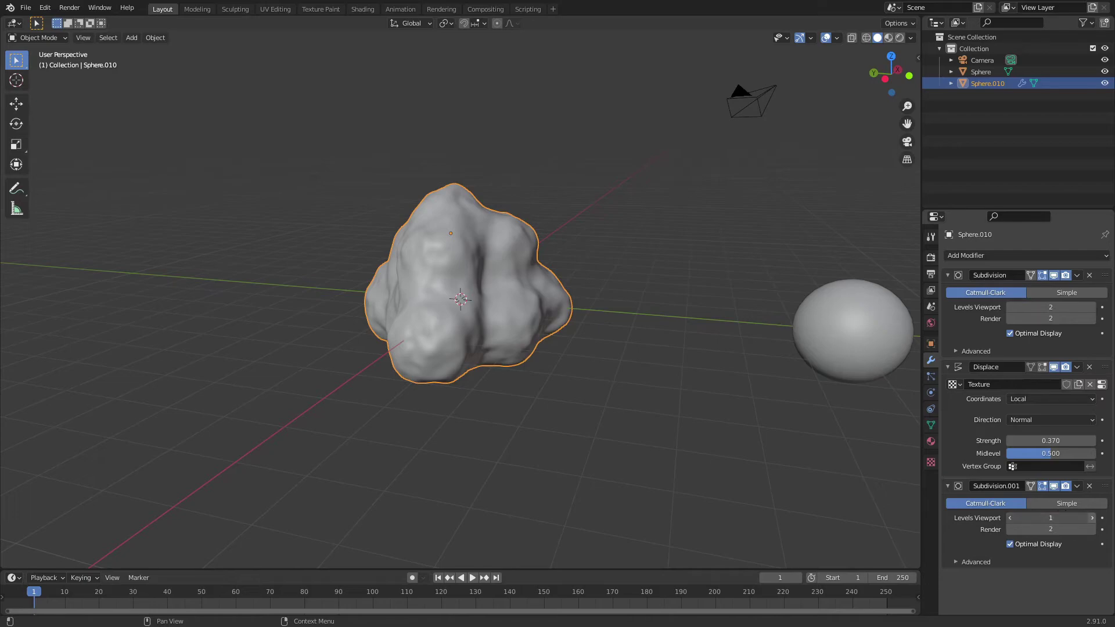
click(1093, 517)
Add a second Displace modifier to the cluster and give it its own Clouds texture
click(994, 256)
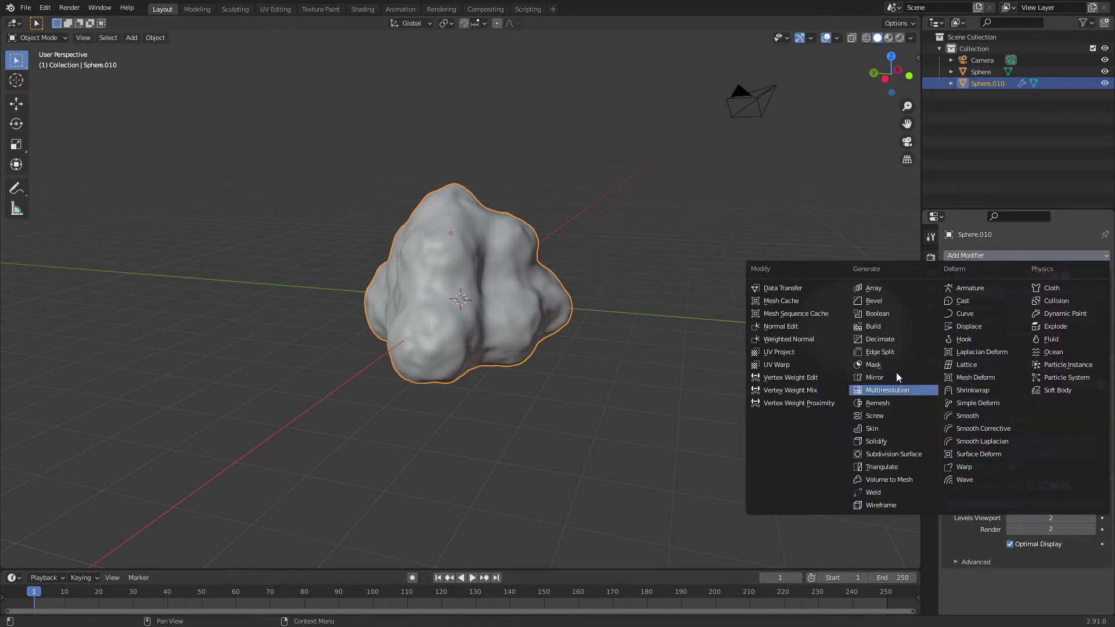
click(969, 326)
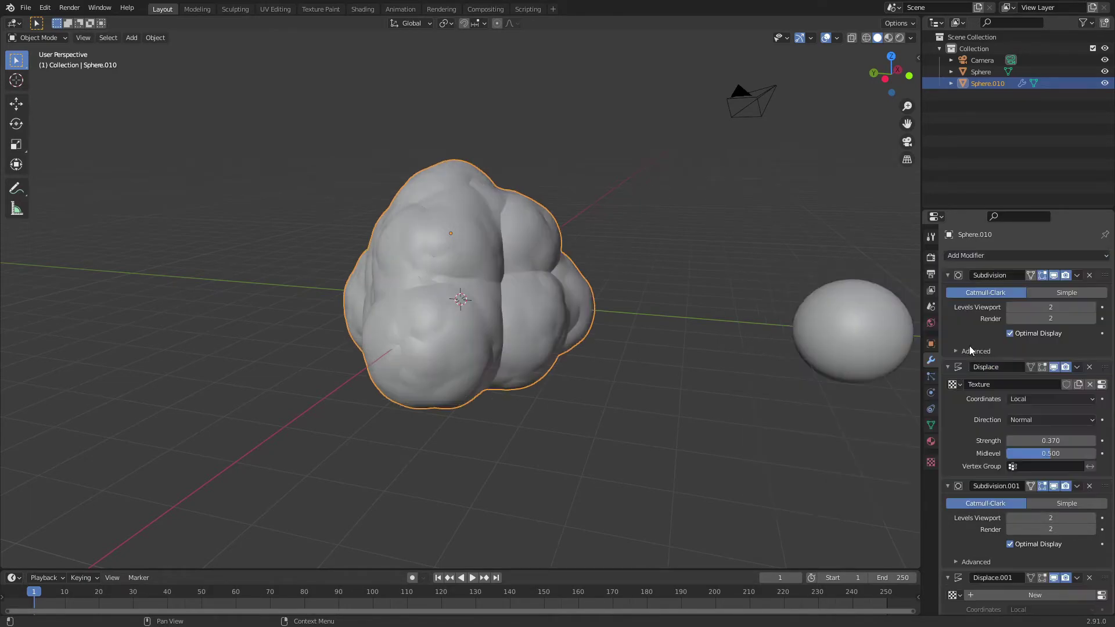
scroll(1000, 442, down, 3)
click(1027, 525)
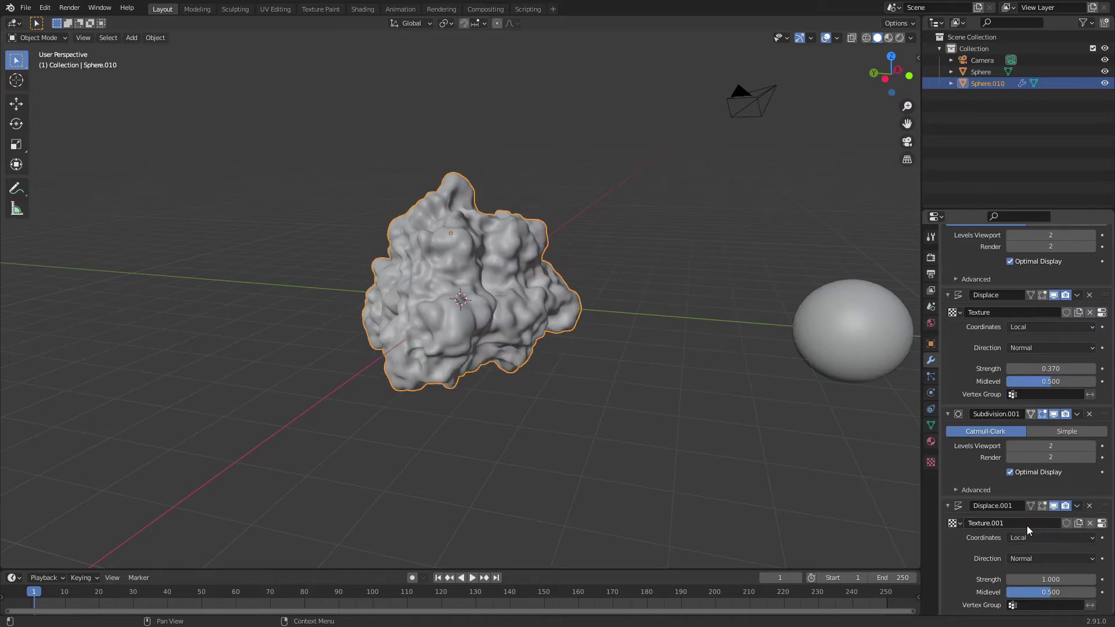
Choose the second Displace modifier's texture and set its Clouds size to 0.25
click(931, 462)
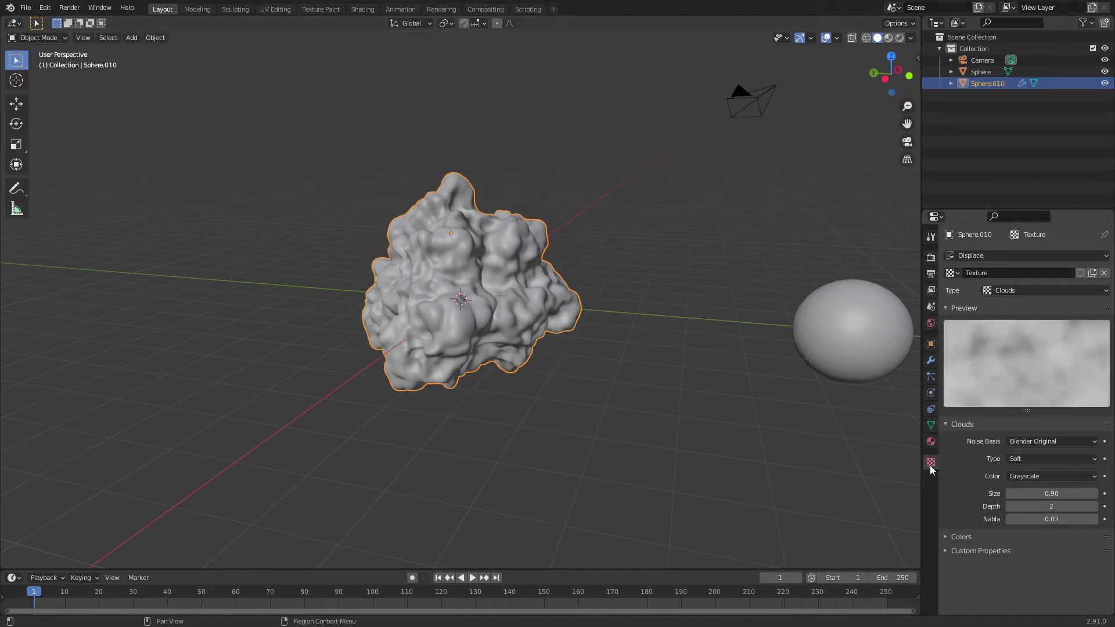
click(988, 255)
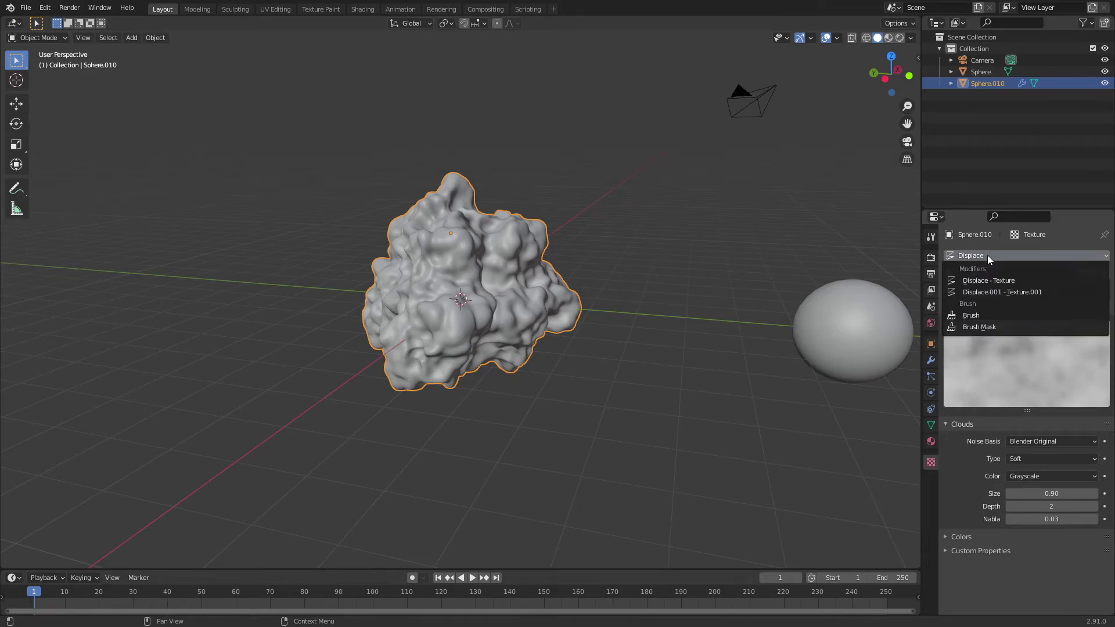
click(999, 293)
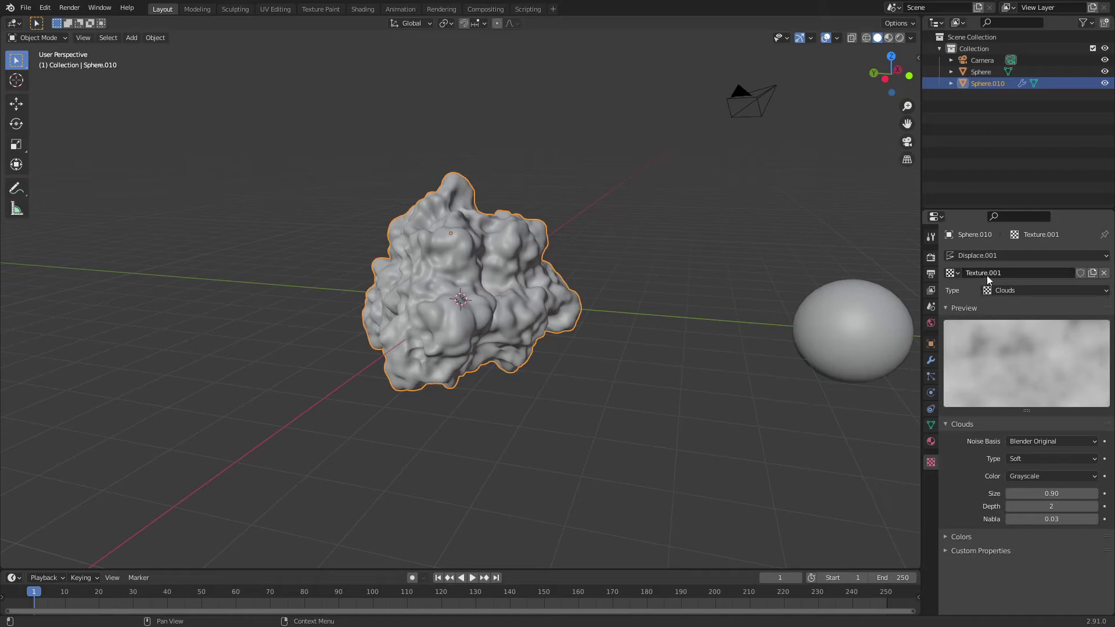
click(953, 273)
middle_drag(616, 368, 902, 421)
click(932, 361)
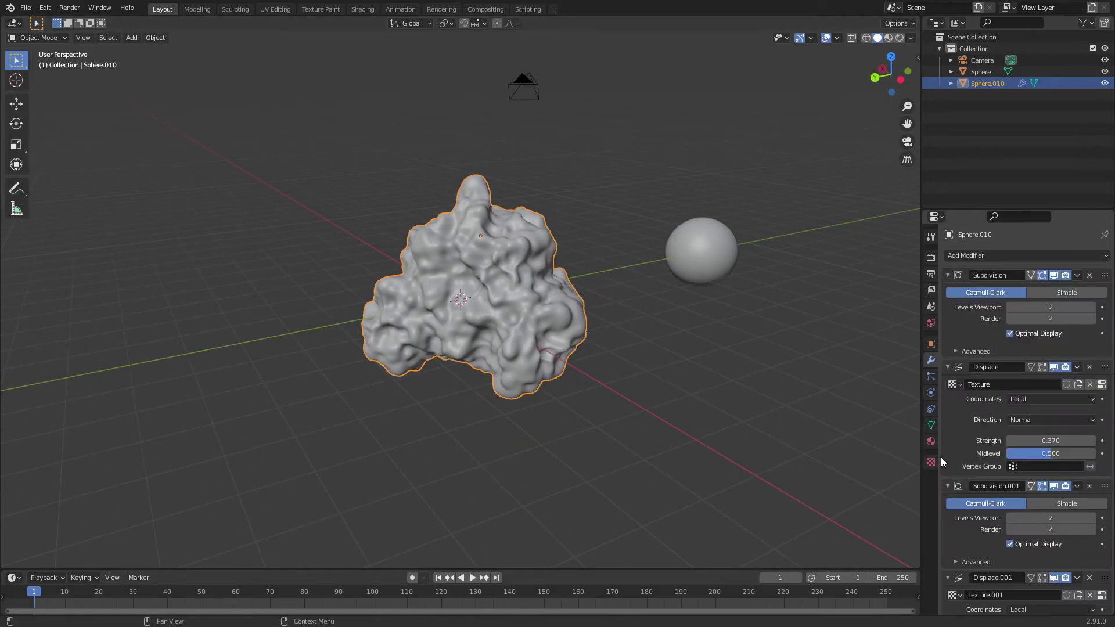
scroll(1054, 486, down, 3)
click(931, 462)
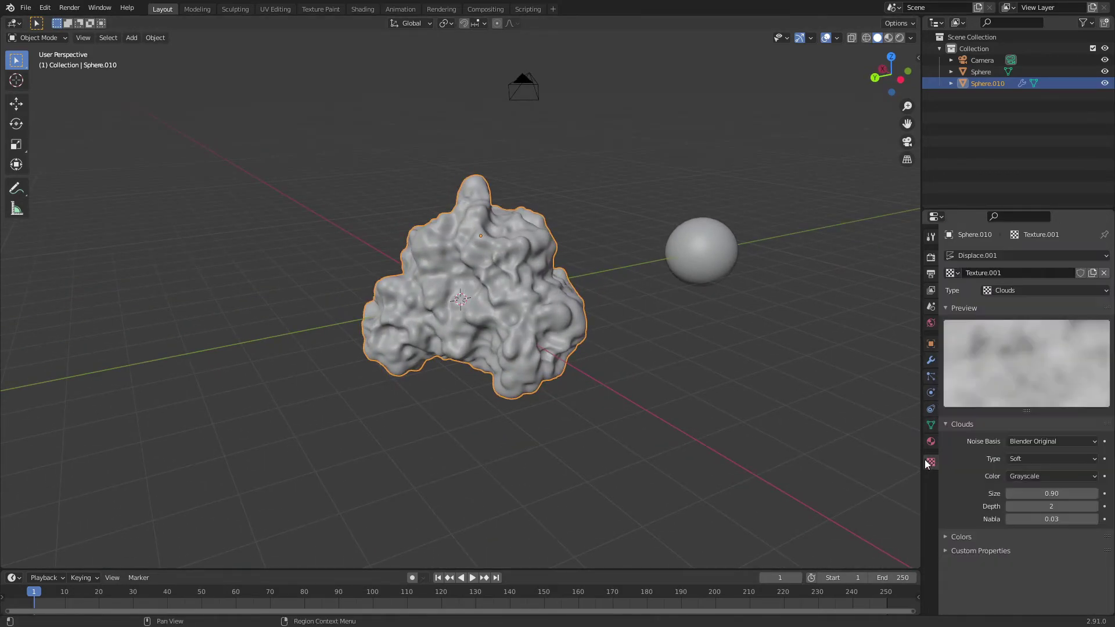
drag(1052, 494, 1022, 493)
click(1050, 494)
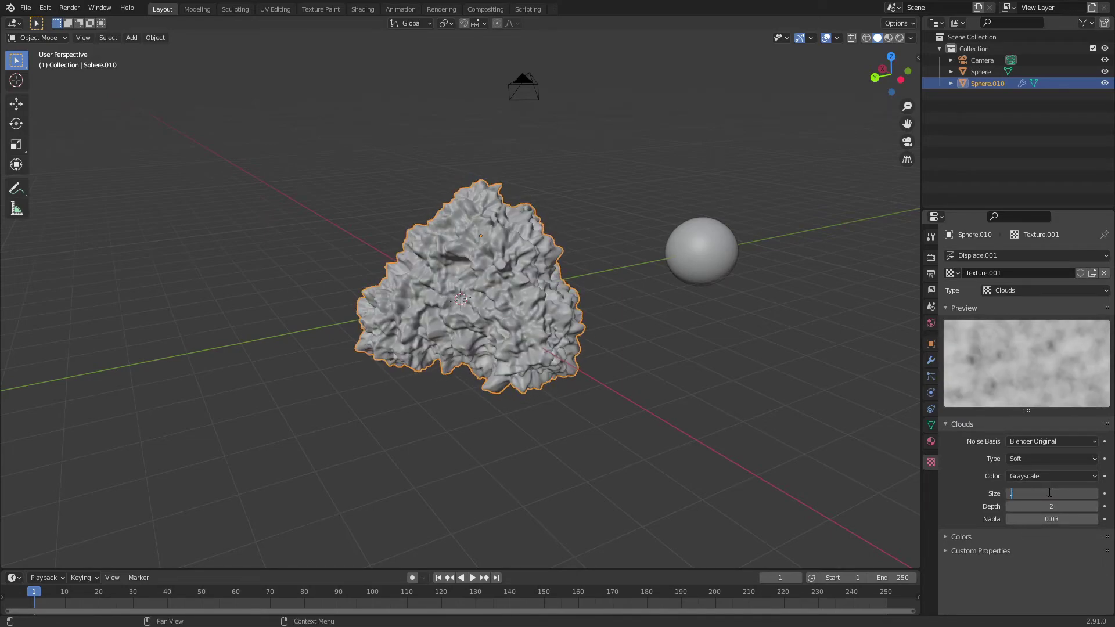
text(.25)
key(Return)
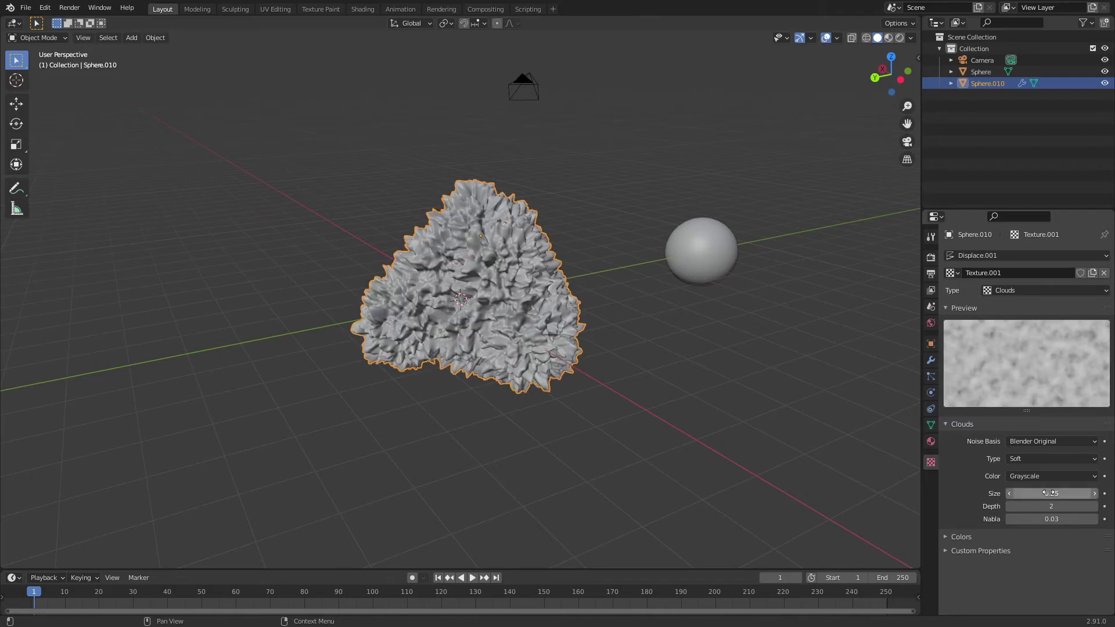
Lower the strength of the second Displace modifier to 0.040
click(931, 361)
scroll(1013, 441, down, 3)
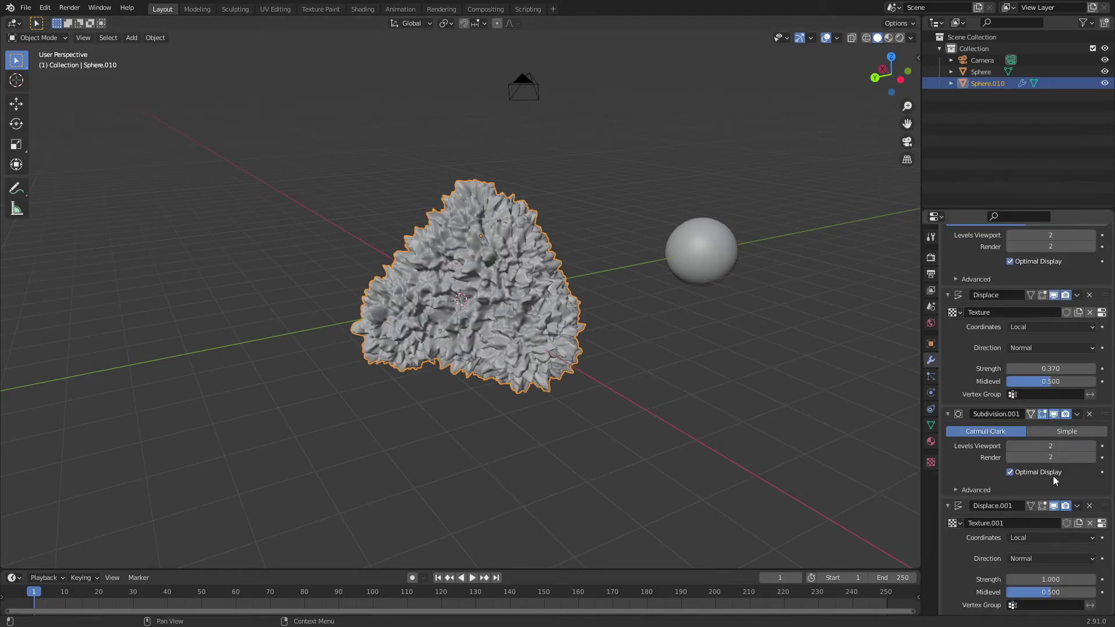
click(1077, 576)
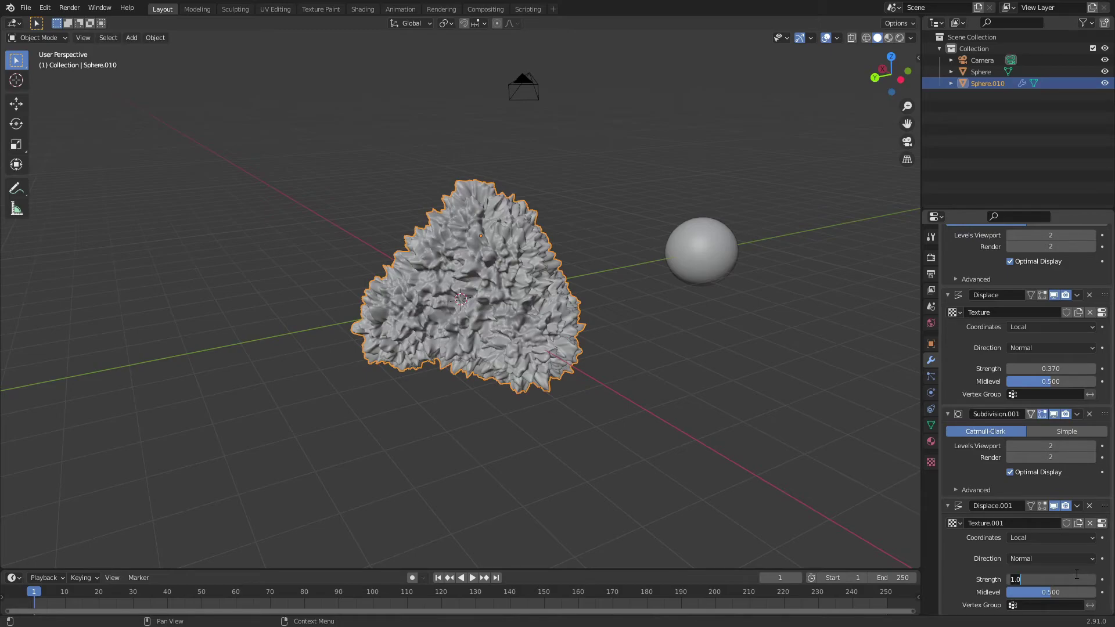
text(.1)
key(Return)
scroll(737, 444, up, 4)
middle_drag(738, 443, 596, 435)
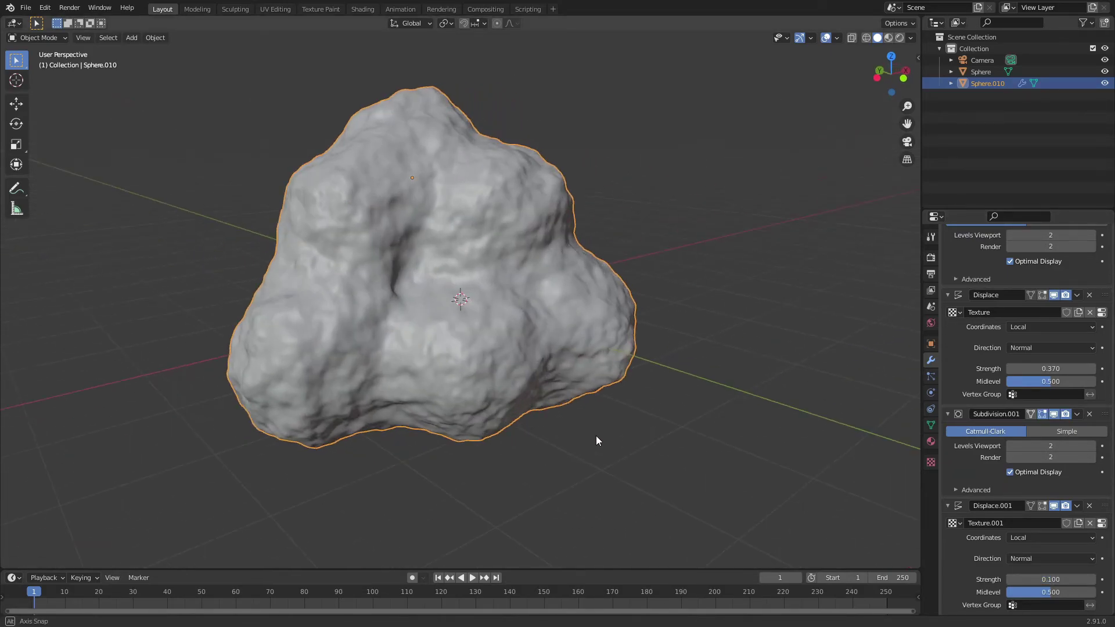
drag(1033, 580, 1002, 580)
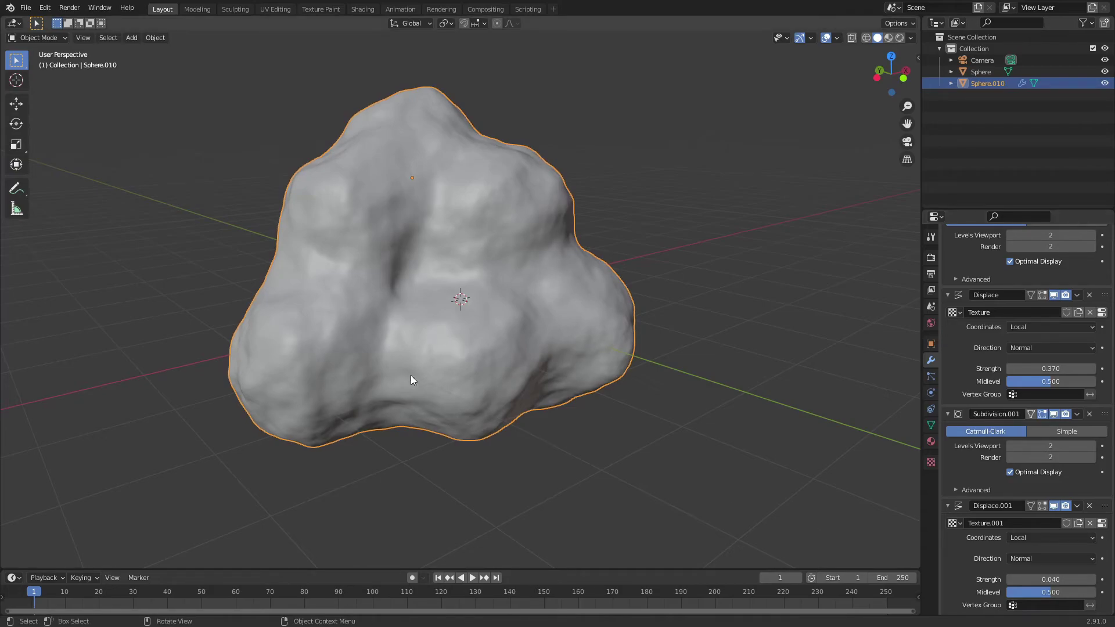
Switch to the Shading workspace with the displaced cluster in view
middle_drag(186, 305, 478, 346)
key(z)
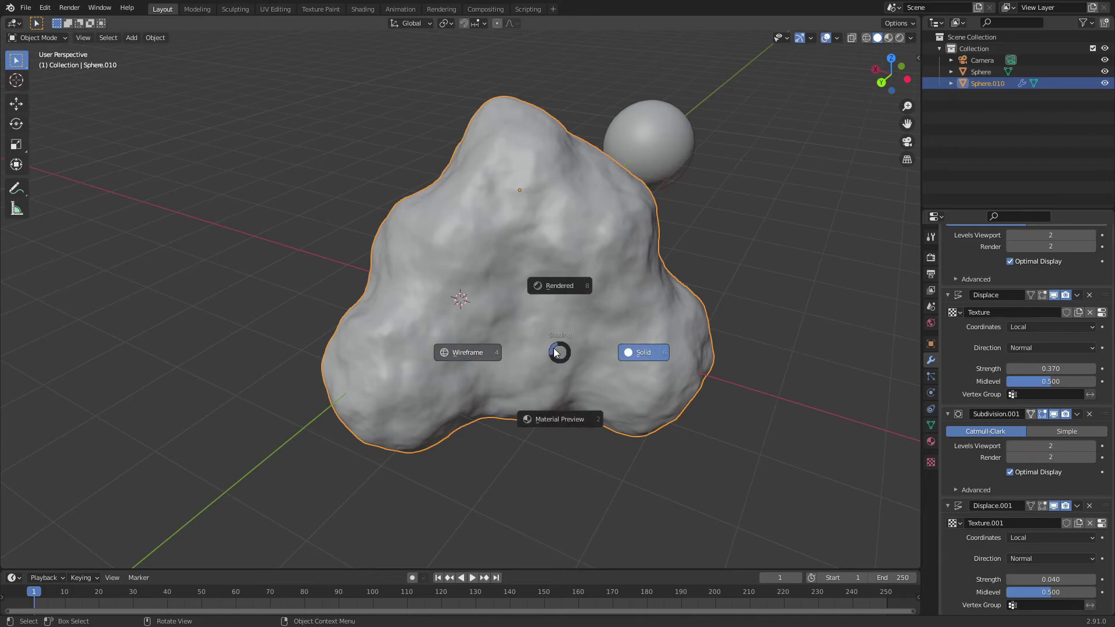
click(363, 9)
scroll(499, 235, down, 4)
key(z)
middle_drag(413, 234, 726, 232)
scroll(494, 182, up, 5)
mouse_move(506, 183)
middle_down()
mouse_move(581, 175)
mouse_move(521, 198)
middle_up()
scroll(521, 197, down, 5)
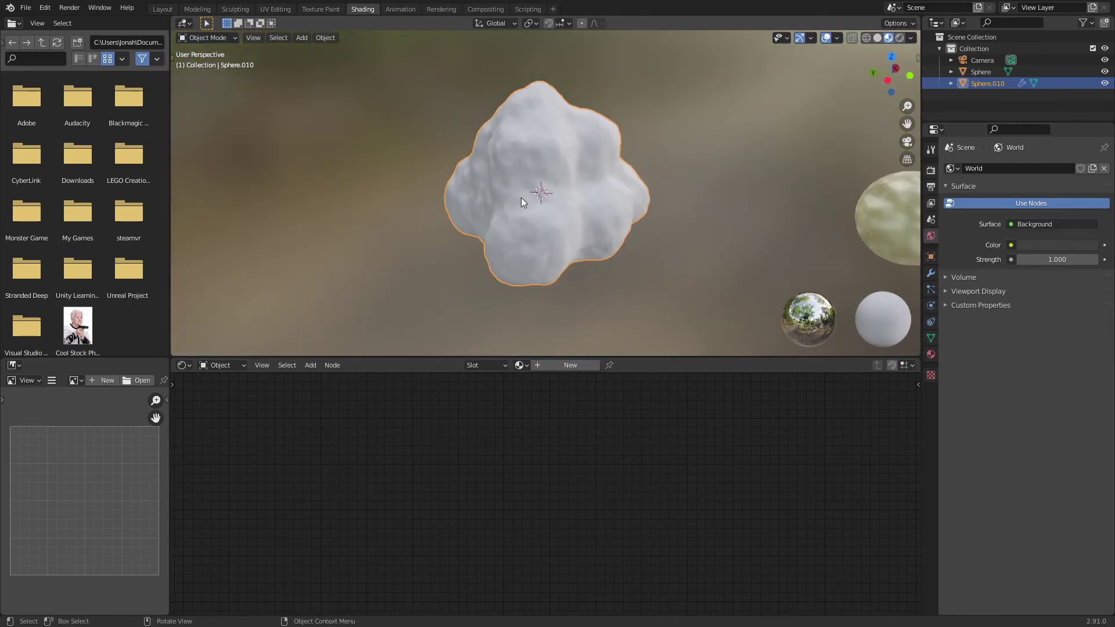
Assign the existing Material.001 to the lumpy cluster and deselect it
click(524, 366)
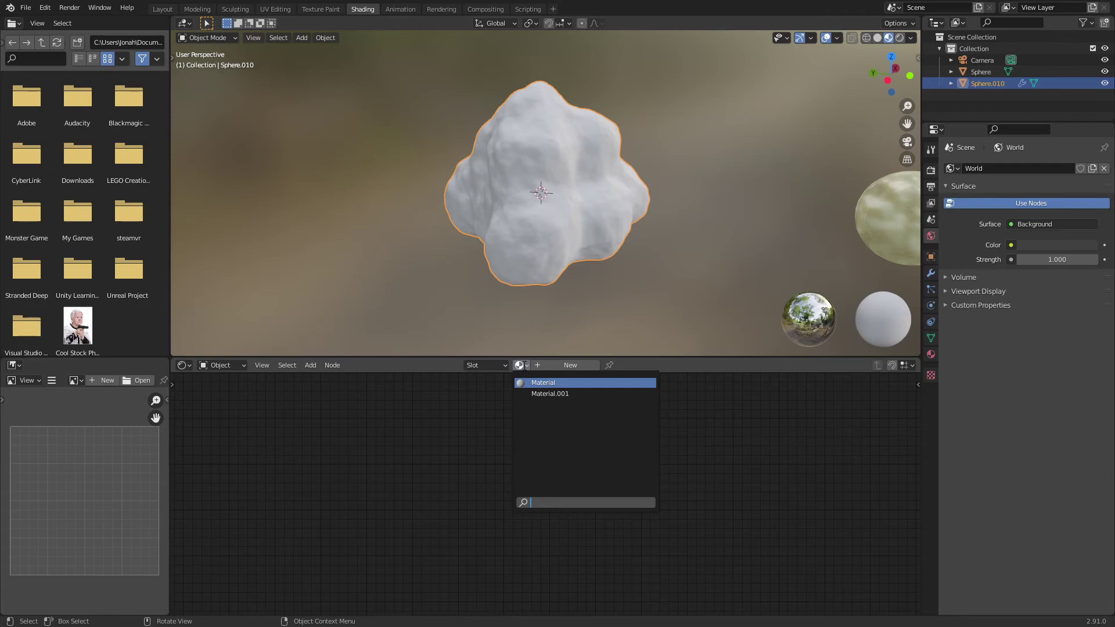
click(539, 395)
middle_drag(401, 270, 282, 233)
click(281, 232)
middle_drag(571, 245, 641, 238)
scroll(640, 238, up, 1)
scroll(642, 243, up, 1)
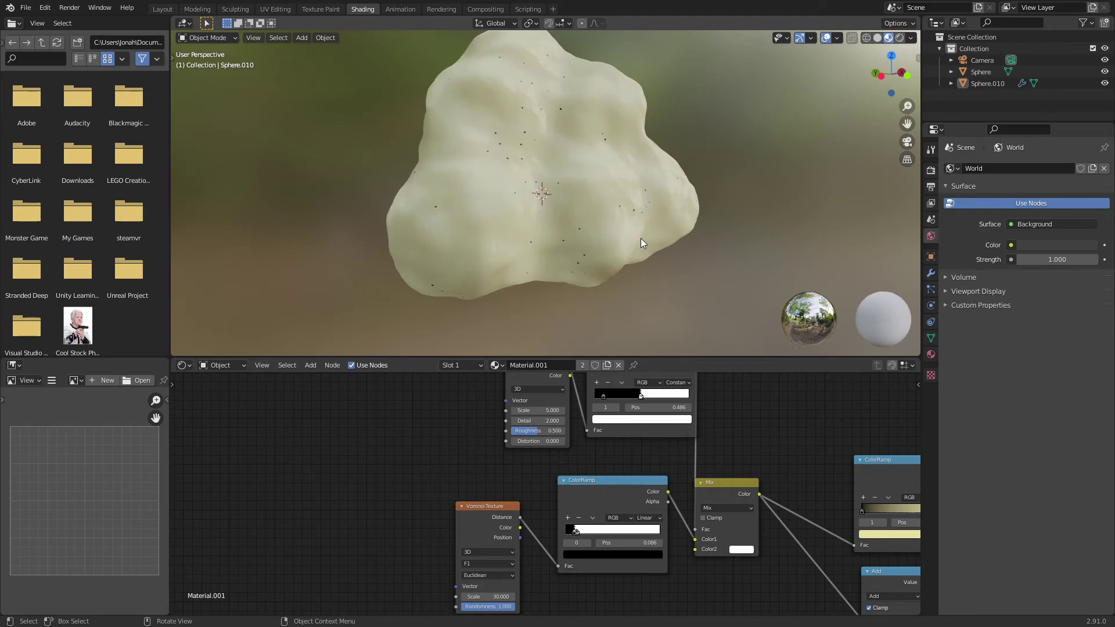
Display the lumpy cluster in Rendered viewport shading
mouse_move(641, 243)
middle_down()
mouse_move(520, 246)
mouse_move(477, 231)
middle_up()
key(z)
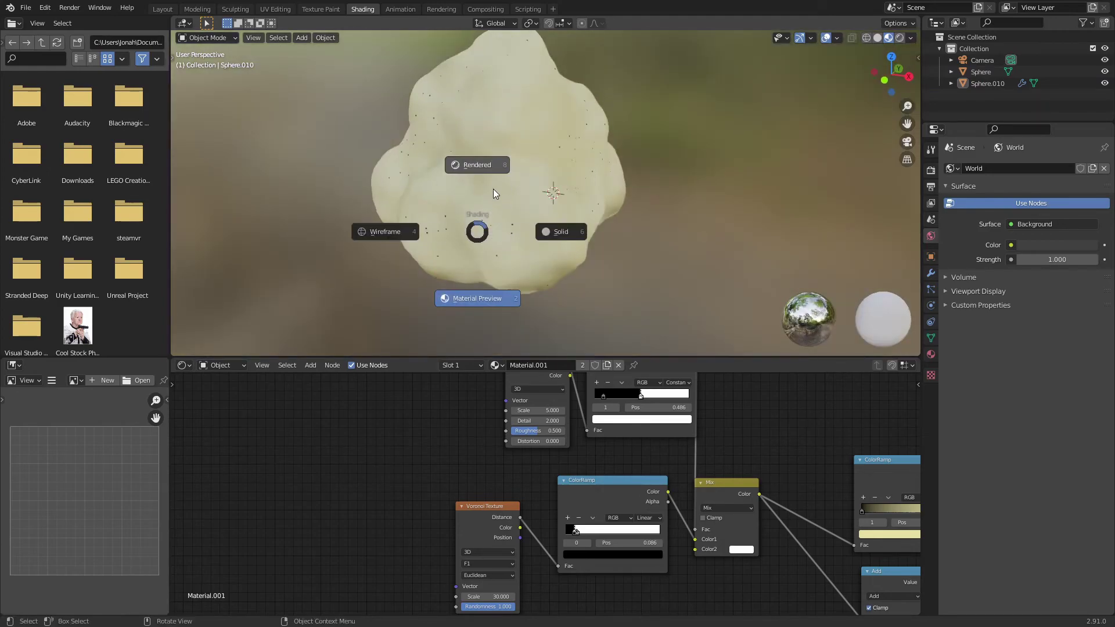
click(487, 172)
middle_drag(486, 172, 396, 139)
Add a Sun light, move it above the lumpy cluster and angle it diagonally across the objects
key(shift+a)
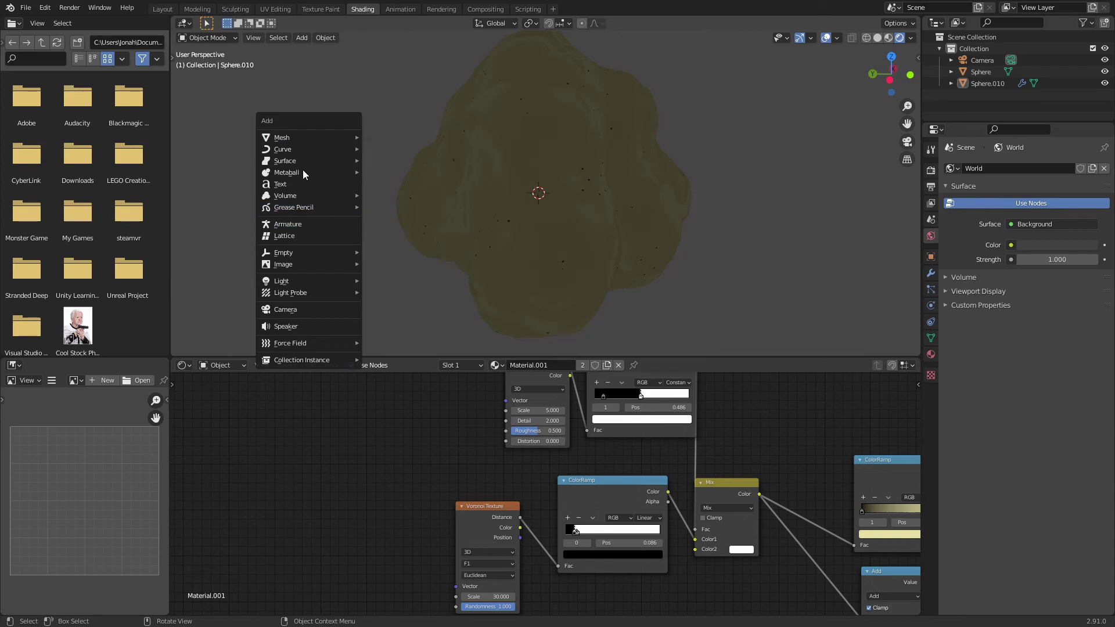
mouse_move(305, 280)
click(400, 296)
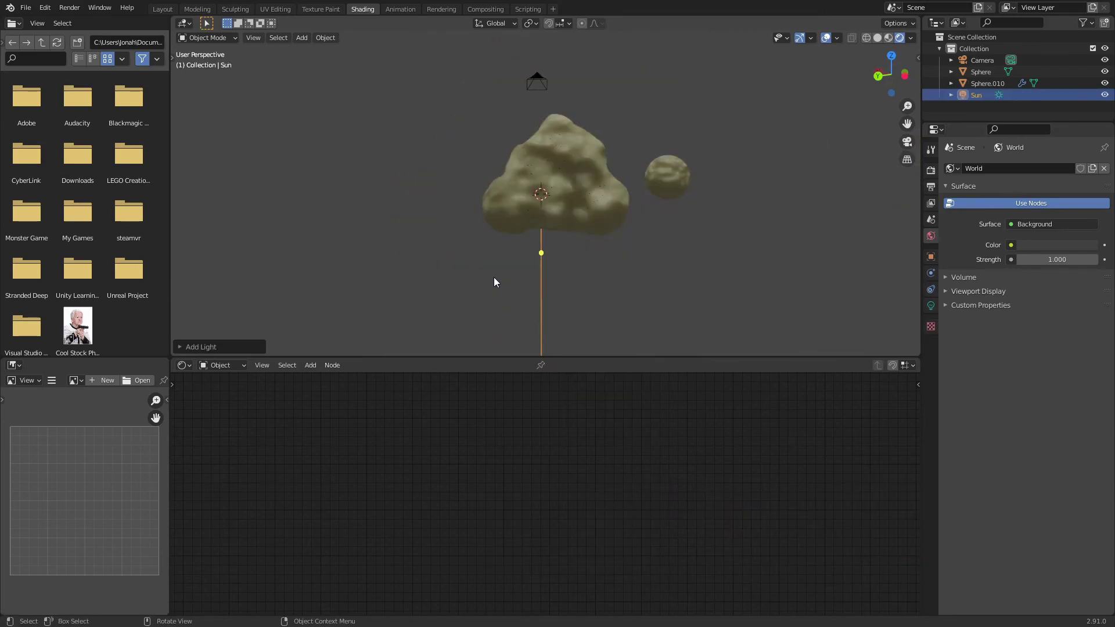
key(g)
click(590, 160)
drag(630, 144, 549, 197)
middle_drag(549, 196, 418, 218)
Set the Sun light's strength to 2 and deselect everything
click(931, 305)
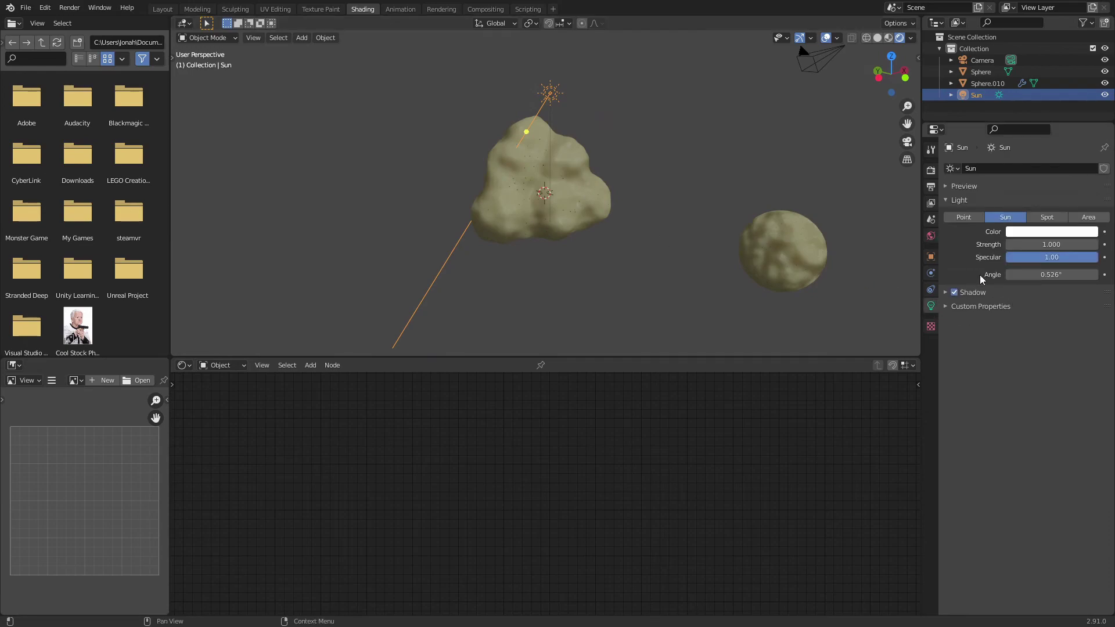
key(a)
key(alt+a)
scroll(441, 246, down, 2)
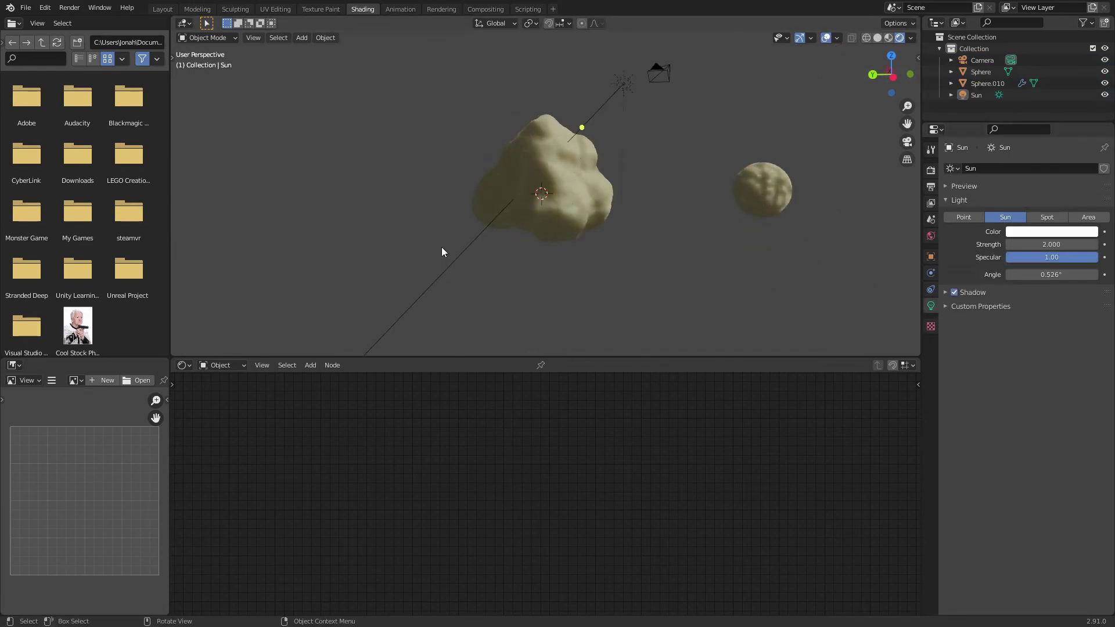
scroll(406, 256, up, 5)
scroll(410, 248, down, 4)
scroll(369, 273, up, 2)
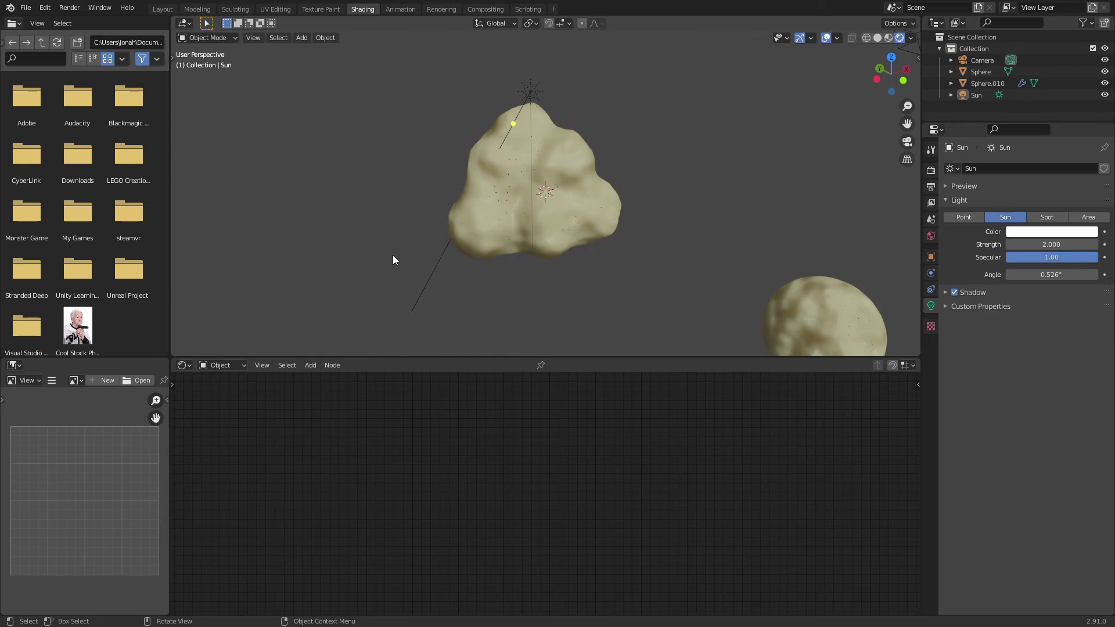
middle_drag(402, 248, 412, 207)
Select the lumpy cluster and inspect its spotted surface and its material's bump nodes up close
click(579, 202)
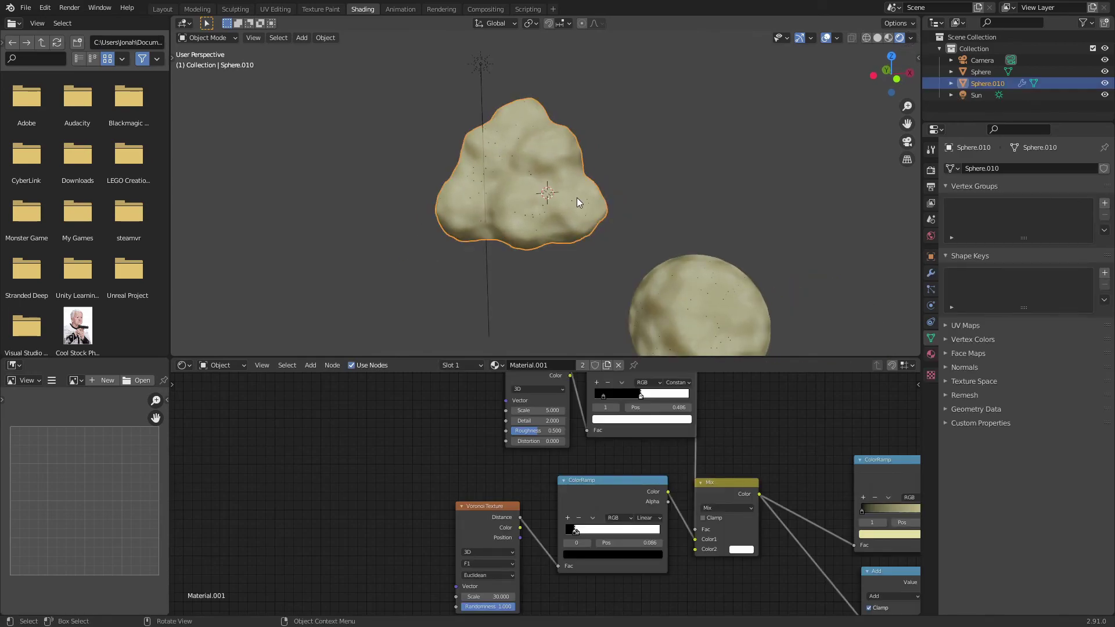
scroll(577, 181, up, 8)
middle_drag(576, 180, 527, 168)
scroll(526, 169, down, 3)
middle_drag(679, 470, 434, 384)
middle_drag(476, 273, 580, 253)
middle_drag(630, 494, 598, 329)
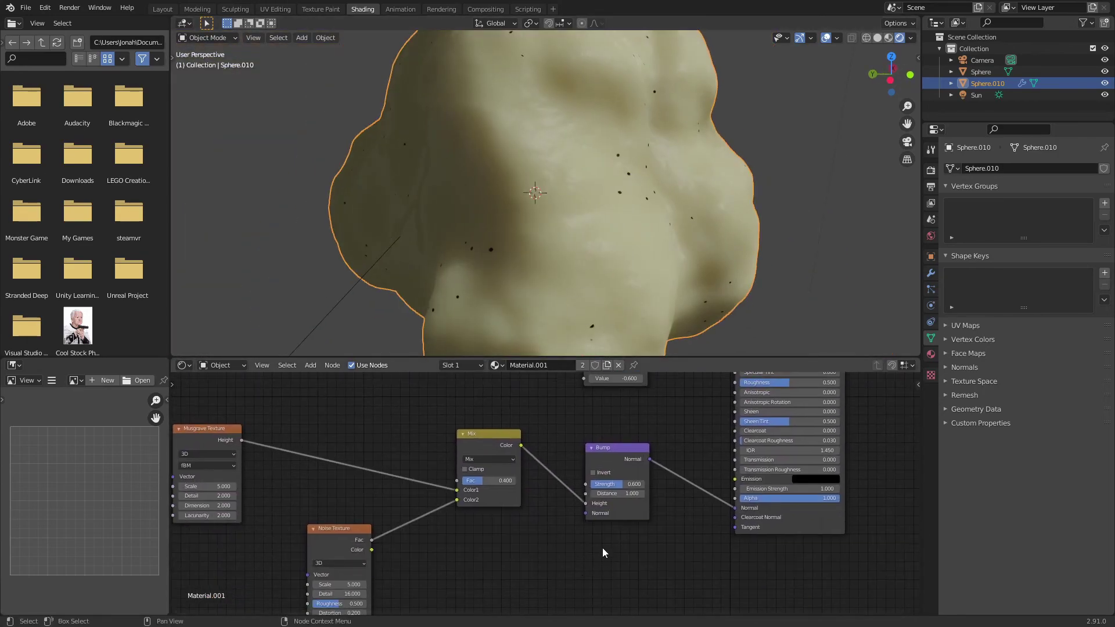
Try a Bump strength of 1 and a Voronoi Texture scale of about 39.4 in the cluster's material
click(620, 480)
drag(625, 484, 590, 485)
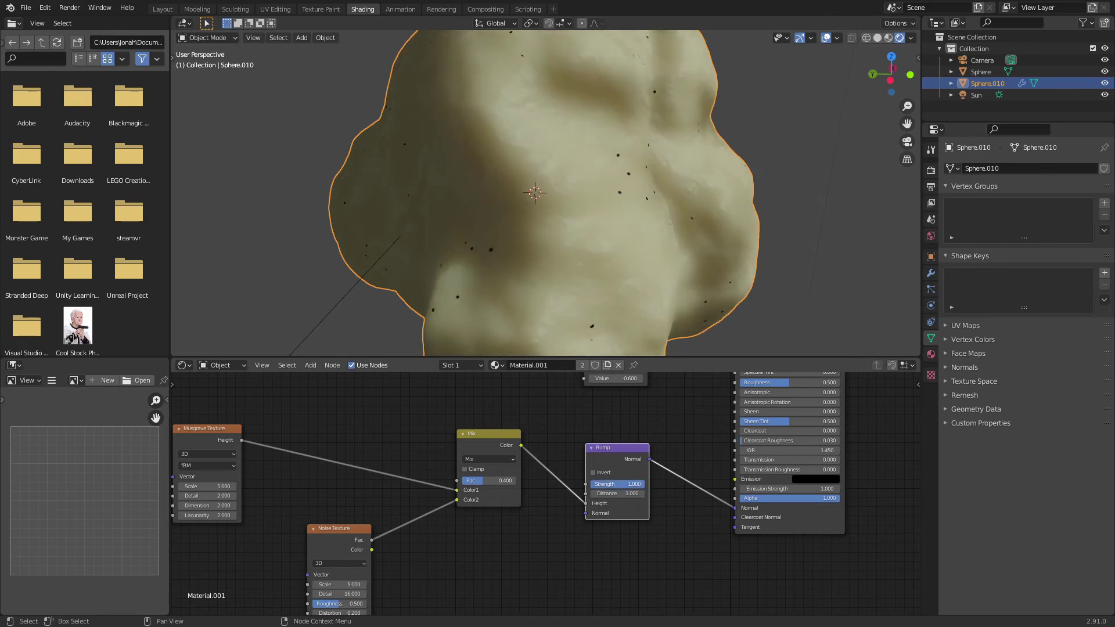
middle_drag(593, 393, 462, 542)
middle_drag(336, 487, 539, 493)
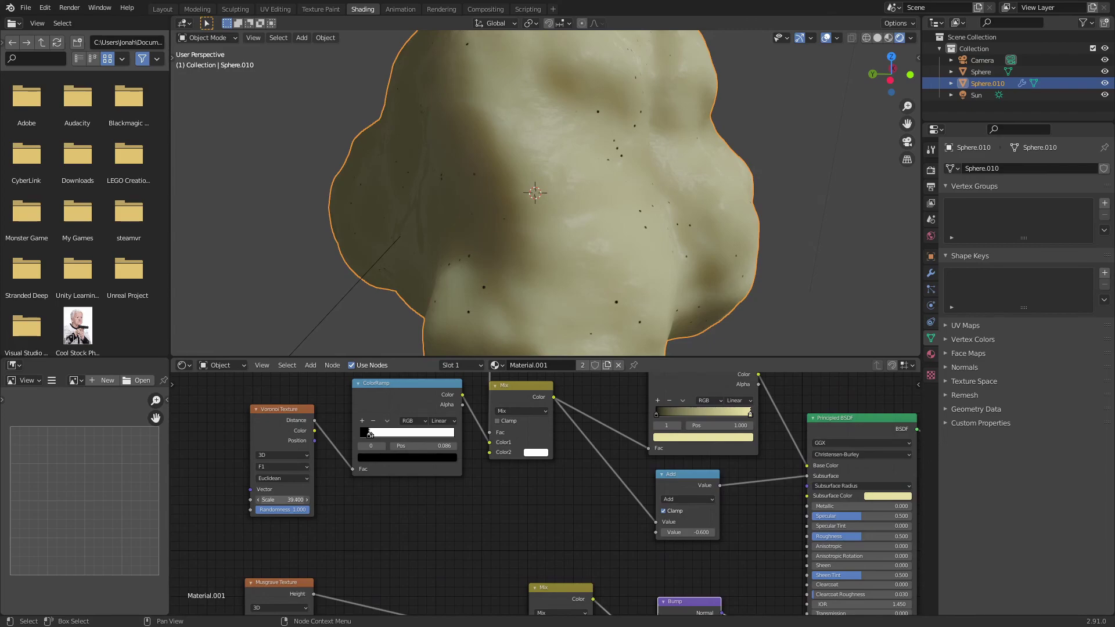
drag(284, 500, 293, 501)
middle_drag(608, 510, 454, 483)
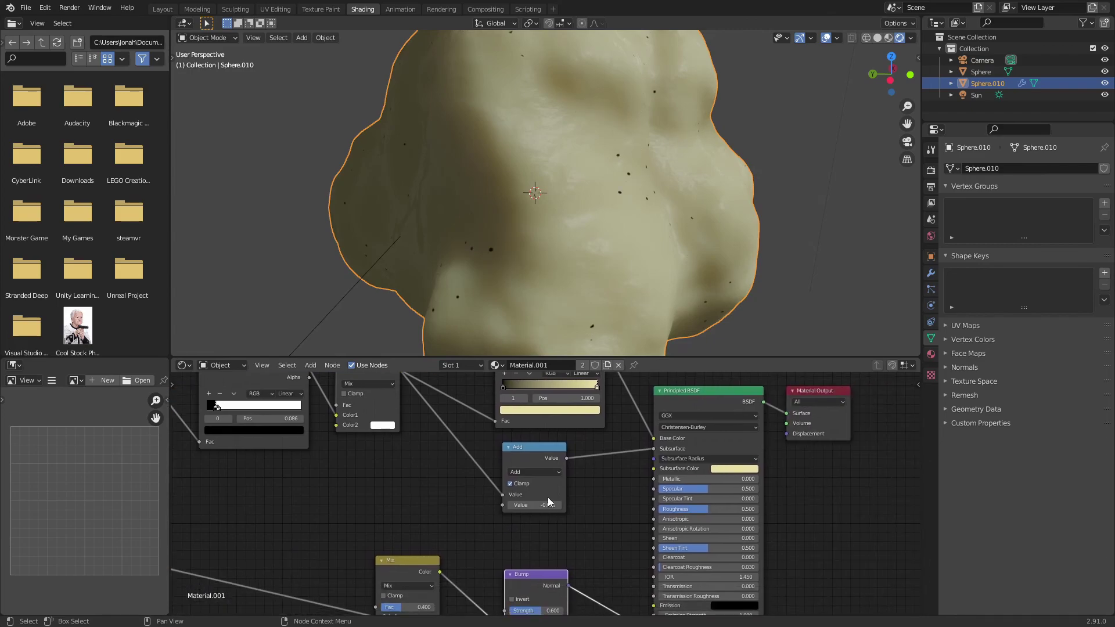
Set the strength of the cluster's second Displace modifier, Displace.001, to 0.23 and deselect the cluster
scroll(403, 214, down, 5)
middle_drag(403, 215, 574, 233)
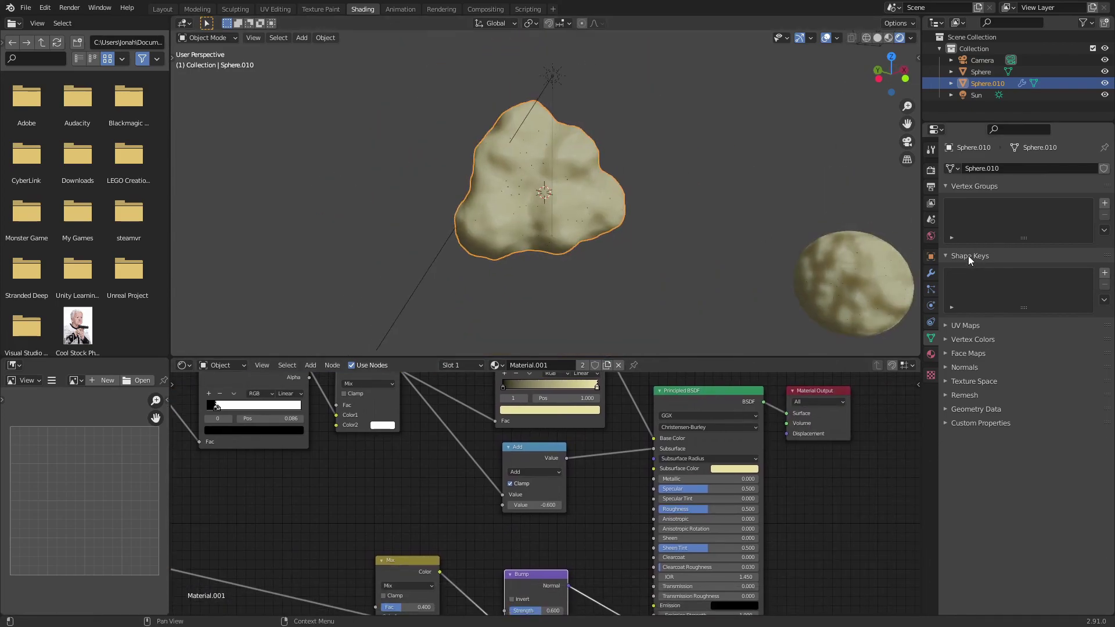
click(931, 273)
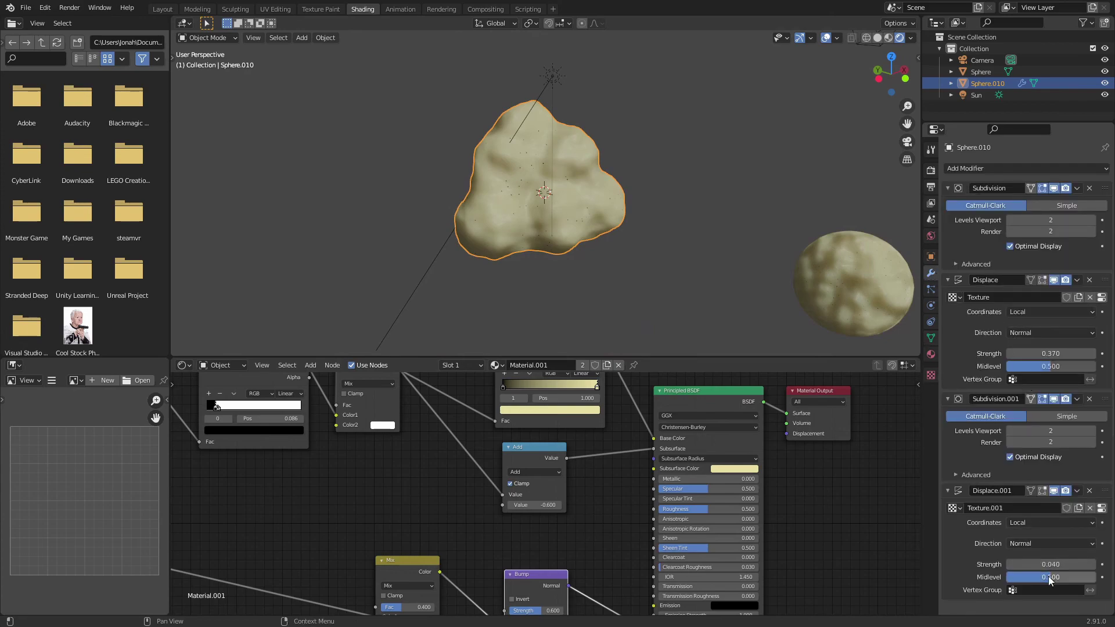
mouse_move(1050, 565)
mouse_down()
mouse_move(1074, 564)
mouse_move(1055, 565)
mouse_up()
click(690, 216)
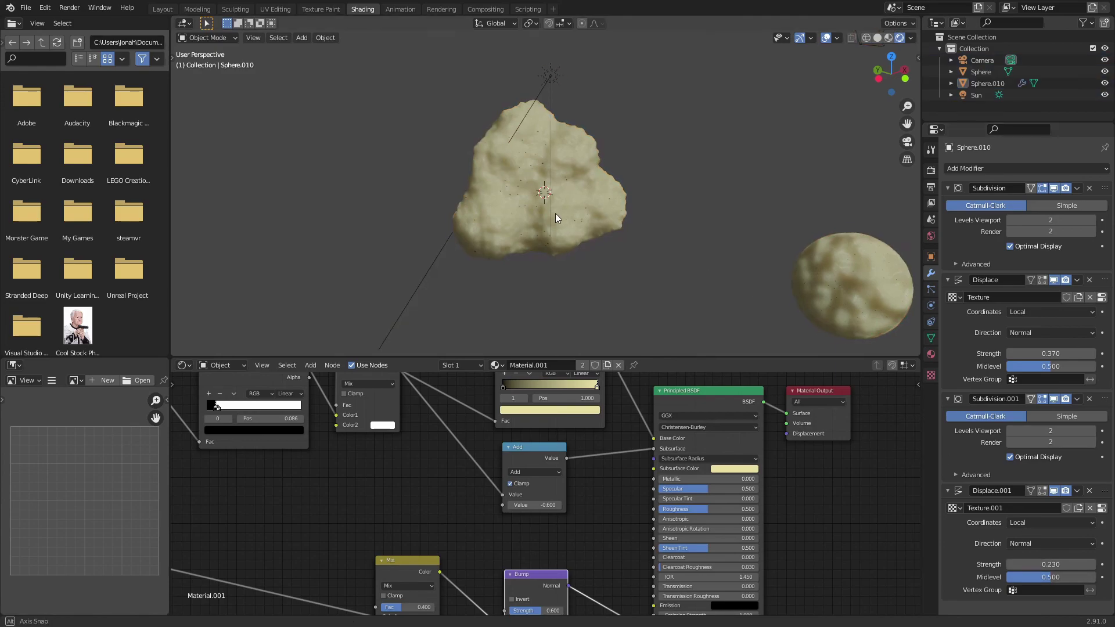
Set the Principled BSDF roughness to 0.6 and check the cluster's surface from several angles
scroll(507, 212, up, 6)
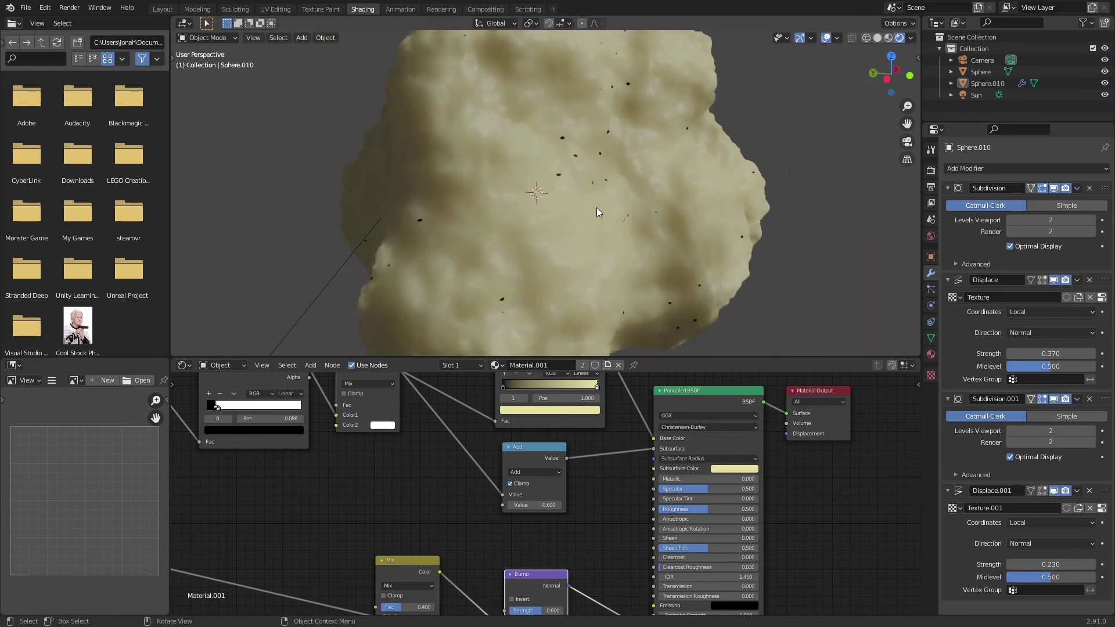
drag(711, 509, 718, 509)
mouse_move(552, 290)
middle_down()
mouse_move(604, 296)
mouse_move(503, 302)
mouse_move(542, 303)
middle_up()
scroll(585, 300, down, 5)
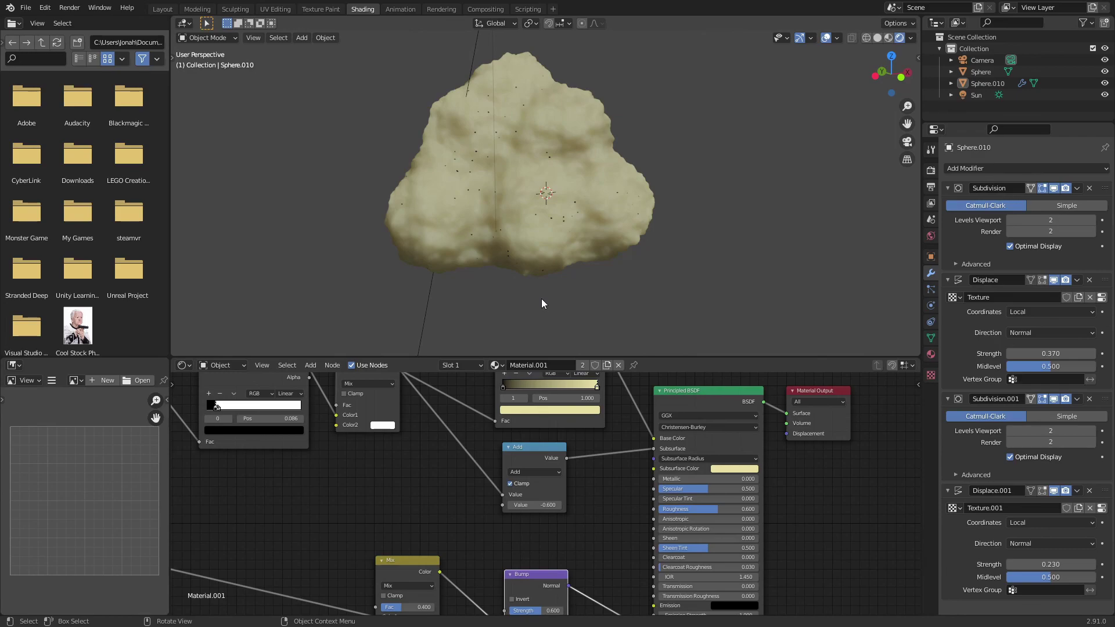
scroll(590, 276, down, 4)
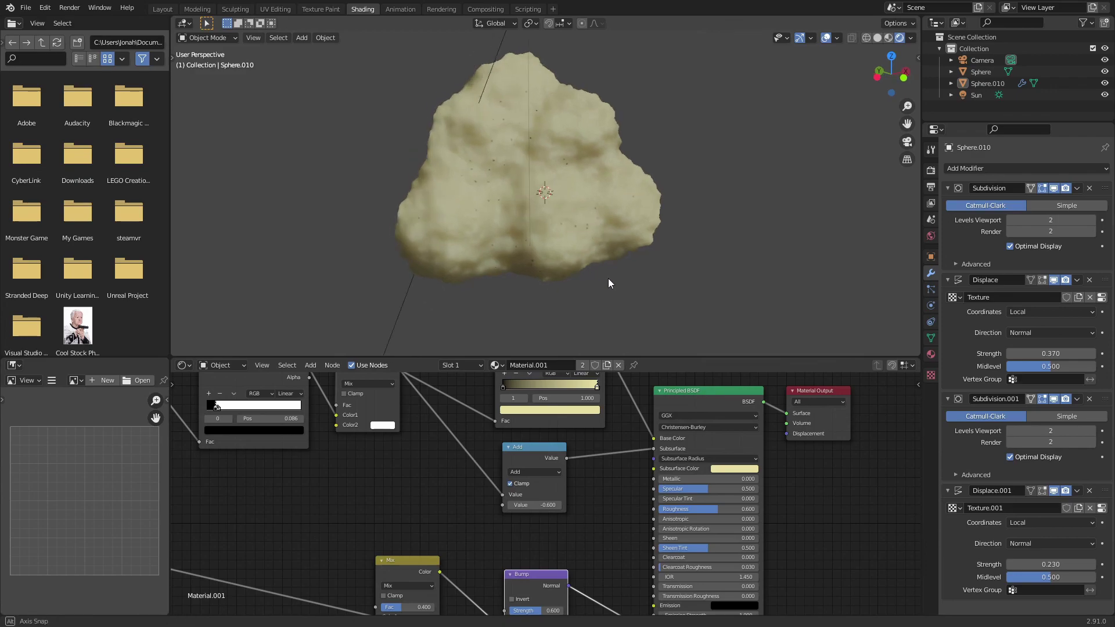
middle_drag(481, 258, 535, 248)
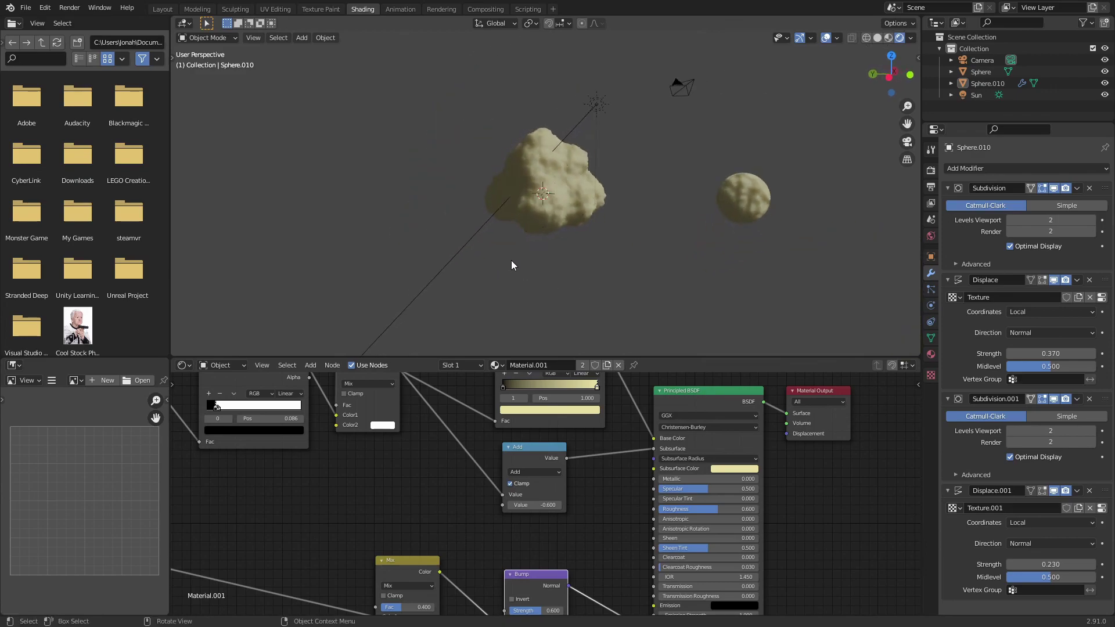